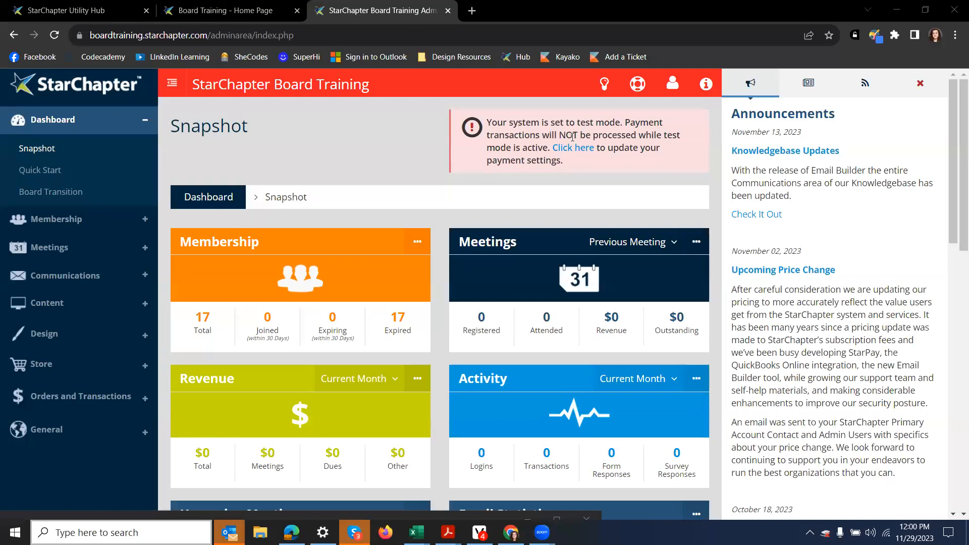
Step: Open the Email Builder's List of Emails from the Communications menu
{"action": "left_click", "coordinate": [113, 285]}
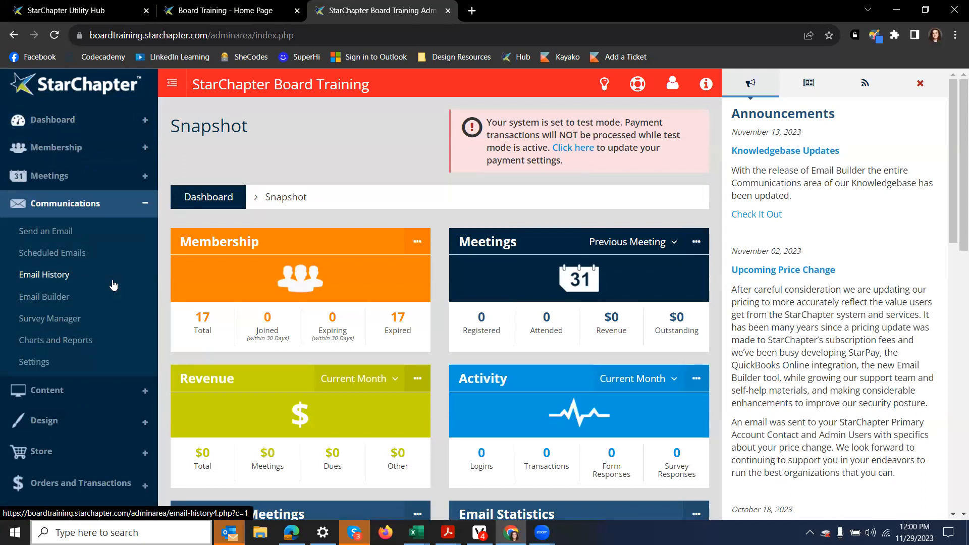
{"action": "left_click", "coordinate": [83, 298]}
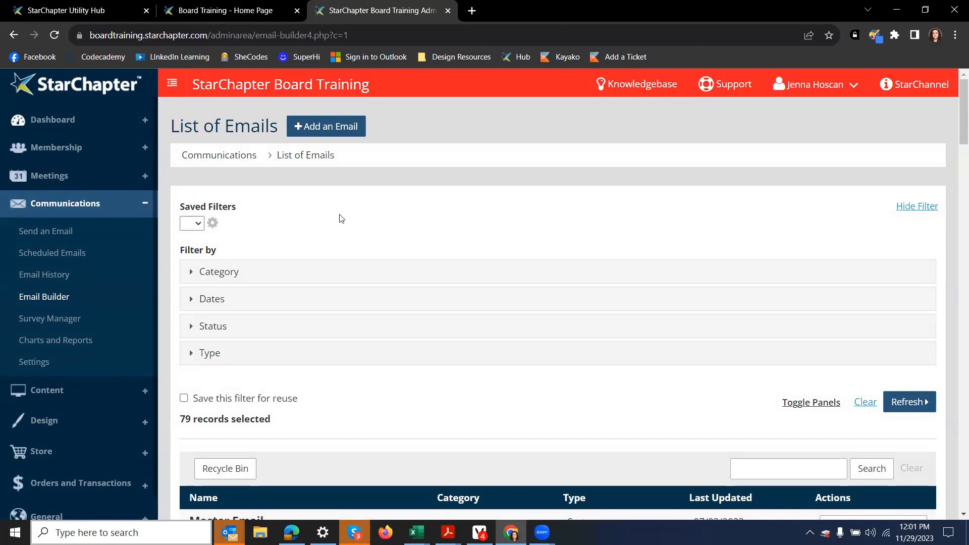
Step: Search the email list for 'welcome' to narrow it to 4 Member Welcome records
{"action": "scroll", "coordinate": [344, 223], "scroll_direction": "down", "scroll_amount": 5}
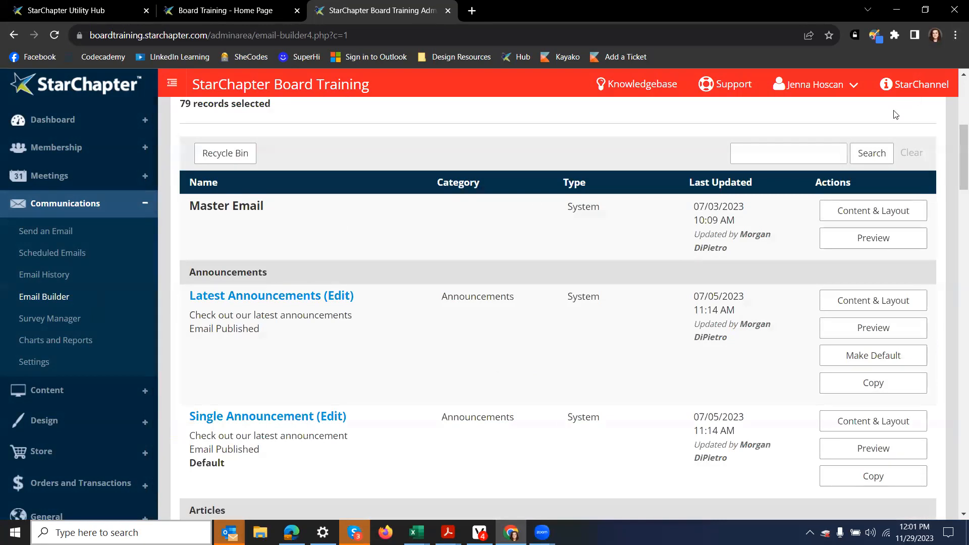
{"action": "scroll", "coordinate": [784, 246], "scroll_direction": "up", "scroll_amount": 2}
{"action": "scroll", "coordinate": [784, 246], "scroll_direction": "up", "scroll_amount": 1}
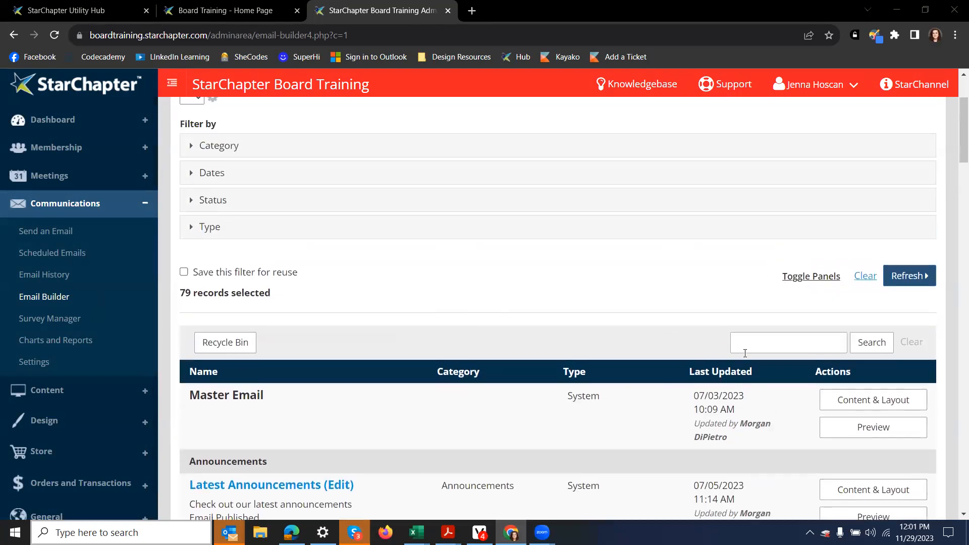
{"action": "left_click", "coordinate": [768, 338]}
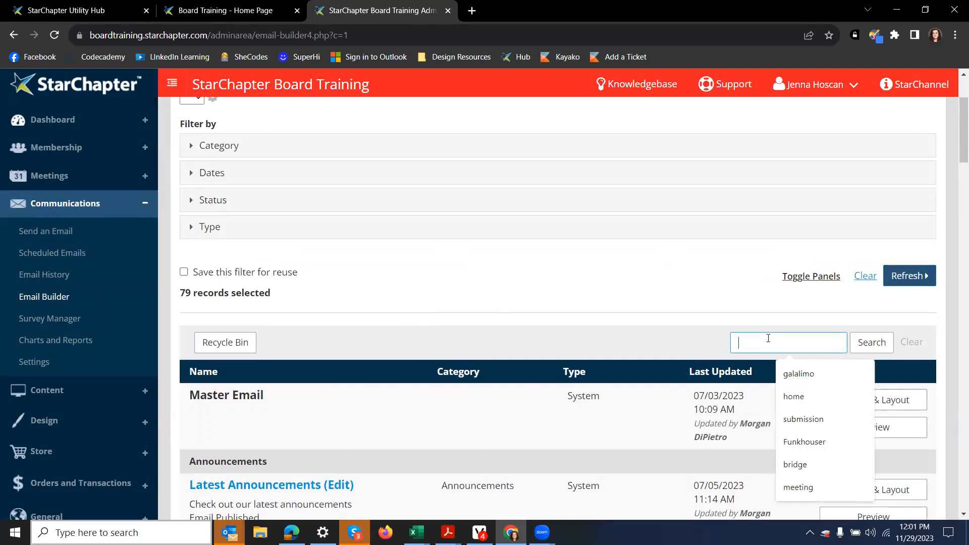
{"action": "type", "text": "welcome"}
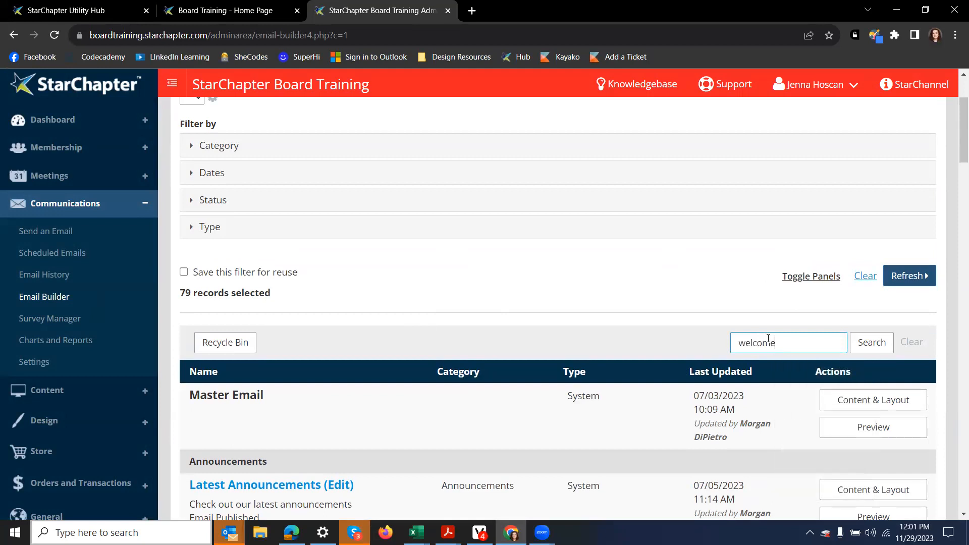
{"action": "key", "text": "Return"}
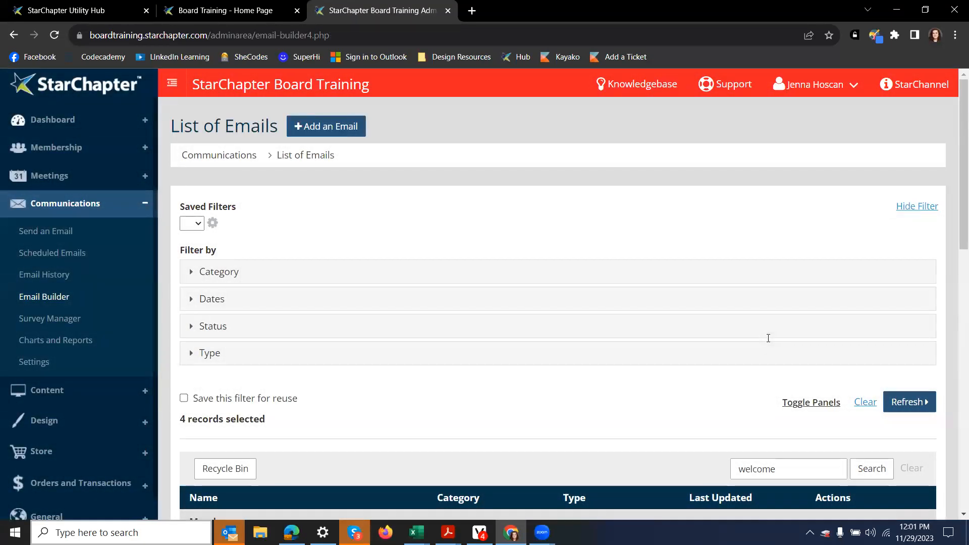
{"action": "scroll", "coordinate": [828, 277], "scroll_direction": "down", "scroll_amount": 5}
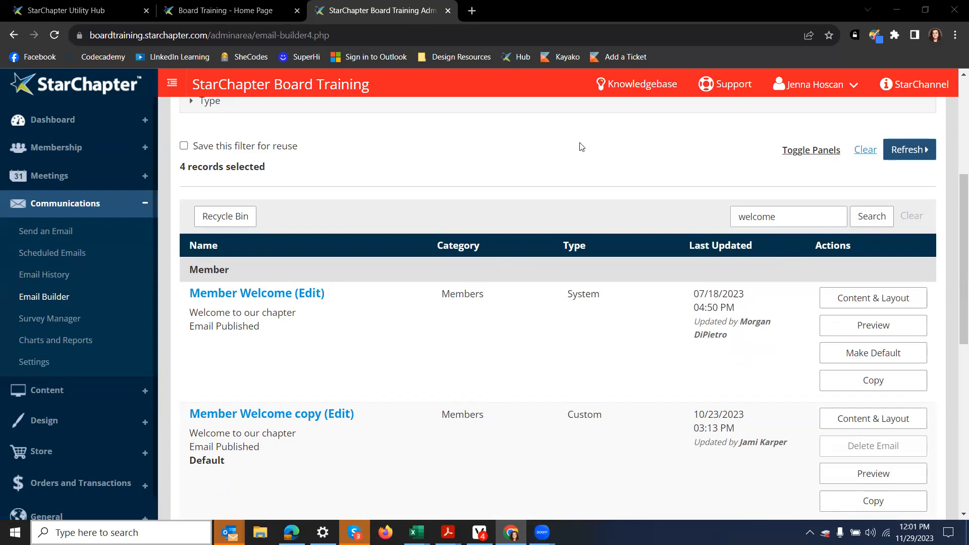
{"action": "scroll", "coordinate": [581, 146], "scroll_direction": "down", "scroll_amount": 2}
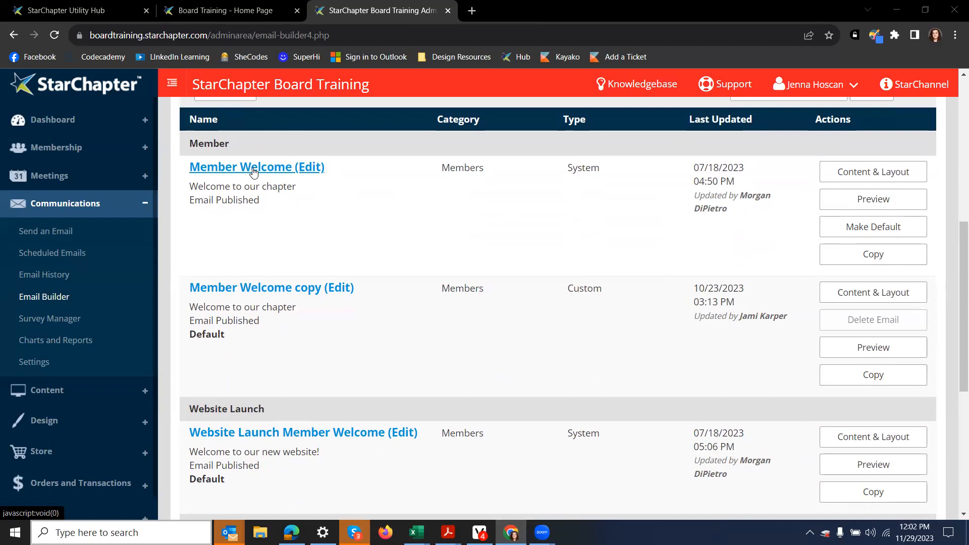
Step: Copy the Member Welcome email and rename the copy 'Member Welcome 2024'
{"action": "left_click", "coordinate": [875, 256]}
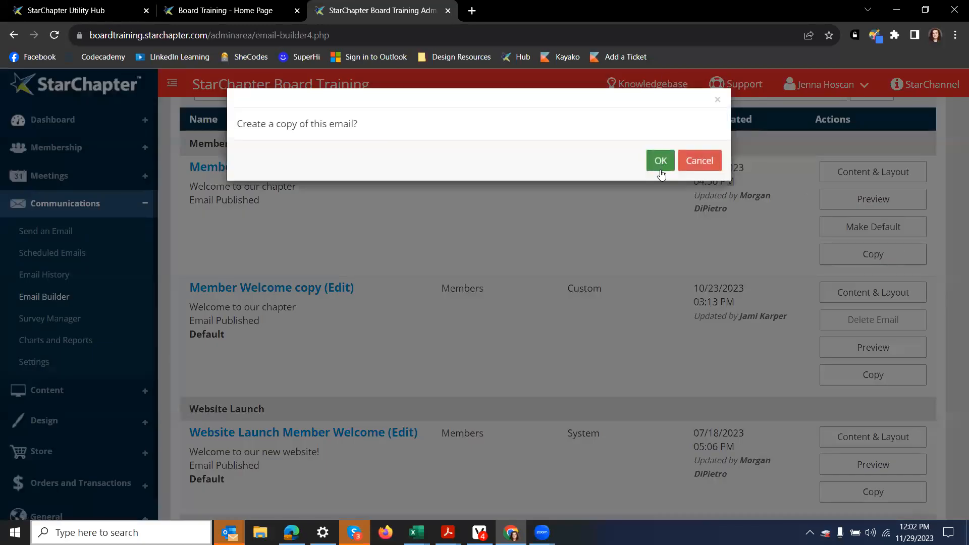
{"action": "left_click", "coordinate": [660, 162]}
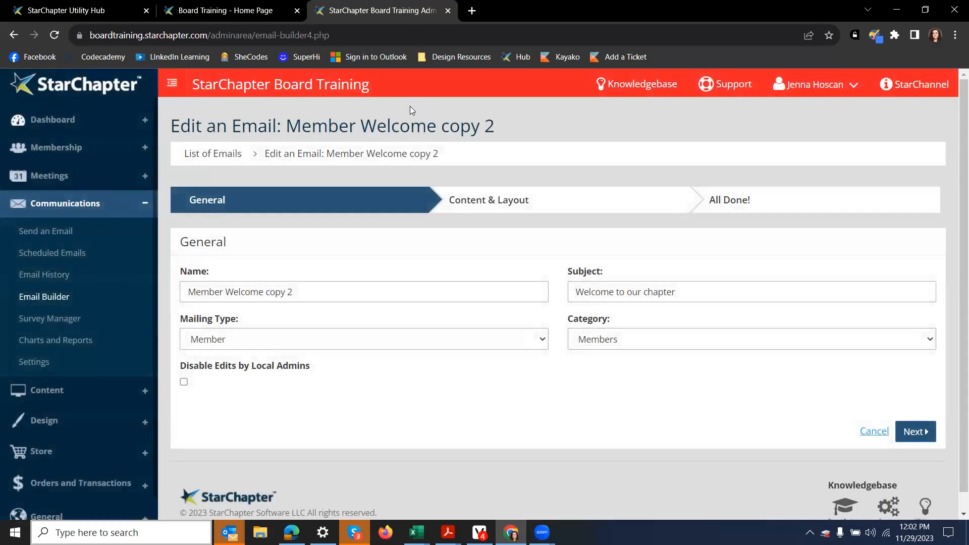
{"action": "left_click_drag", "start_coordinate": [305, 292], "coordinate": [269, 306]}
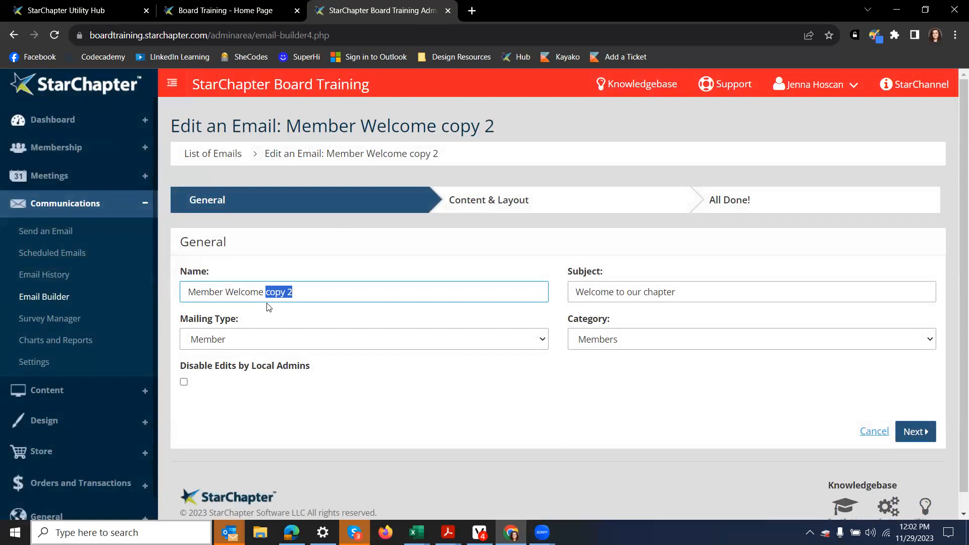
{"action": "key", "text": "BackSpace"}
{"action": "type", "text": "2024"}
Step: Change the subject to 'Welcome to Our Chapter New Member!' and save the general details
{"action": "left_click_drag", "start_coordinate": [682, 295], "coordinate": [627, 295]}
{"action": "type", "text": "Ou"}
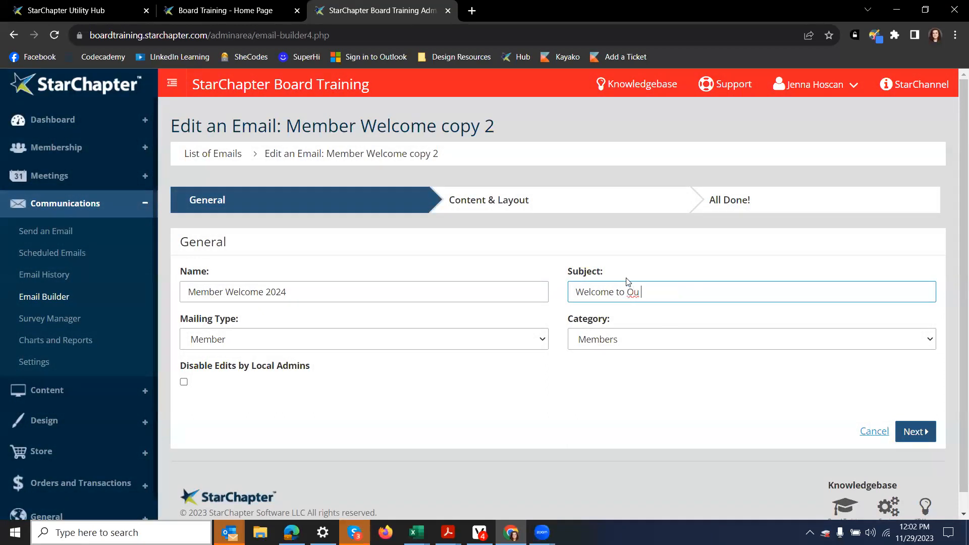
{"action": "type", "text": "r Chapter New MEM"}
{"action": "key", "text": "BackSpace"}
{"action": "type", "text": "e"}
{"action": "key", "text": "BackSpace"}
{"action": "key", "text": "BackSpace"}
{"action": "type", "text": "ember!"}
{"action": "left_click", "coordinate": [914, 433]}
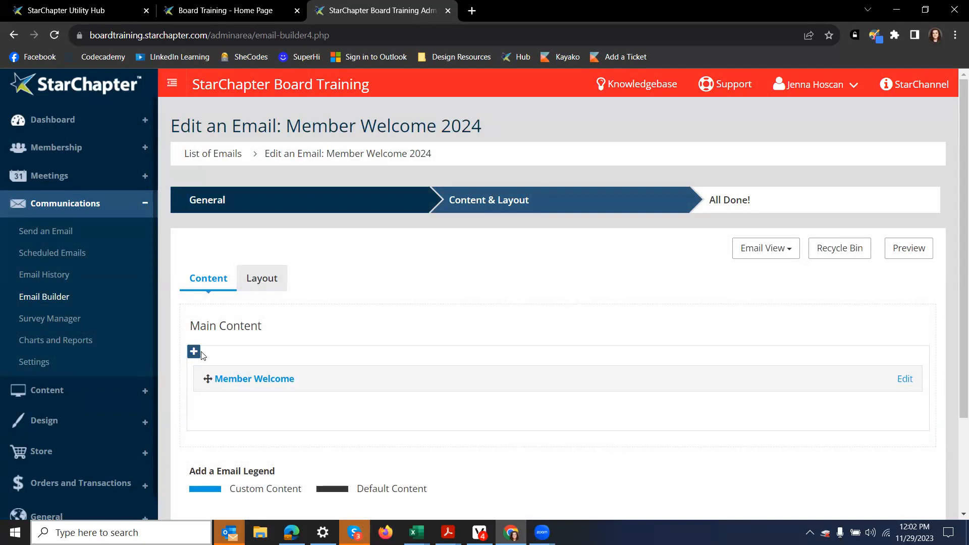
Step: Add a 2 Columns 50/50 container to the email layout, then go back to Content
{"action": "left_click", "coordinate": [261, 279]}
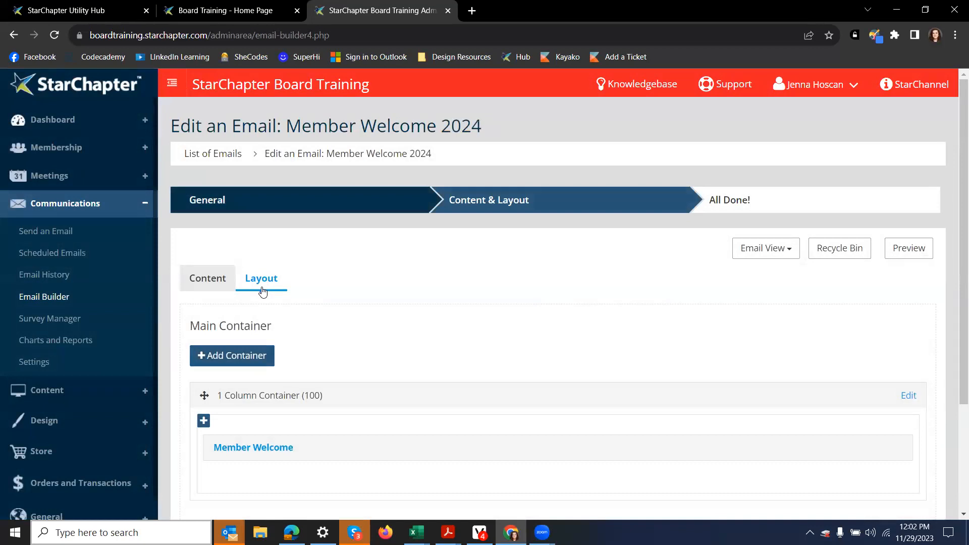
{"action": "scroll", "coordinate": [237, 385], "scroll_direction": "down", "scroll_amount": 3}
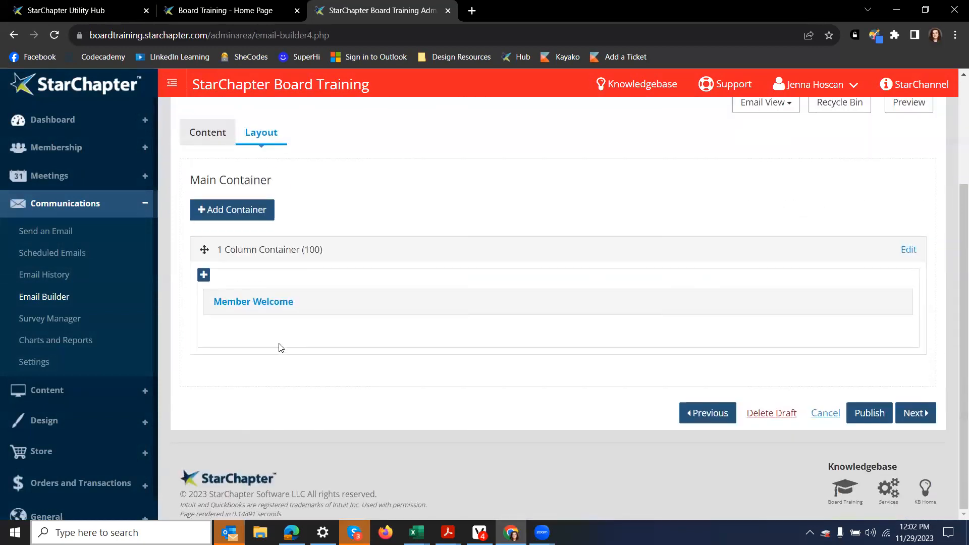
{"action": "left_click", "coordinate": [275, 211]}
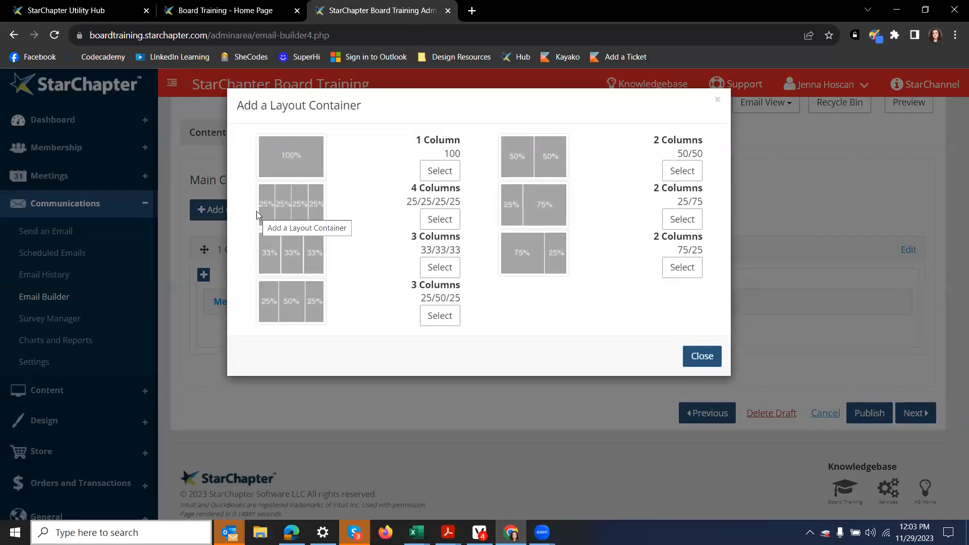
{"action": "left_click", "coordinate": [683, 170]}
{"action": "scroll", "coordinate": [346, 266], "scroll_direction": "down", "scroll_amount": 5}
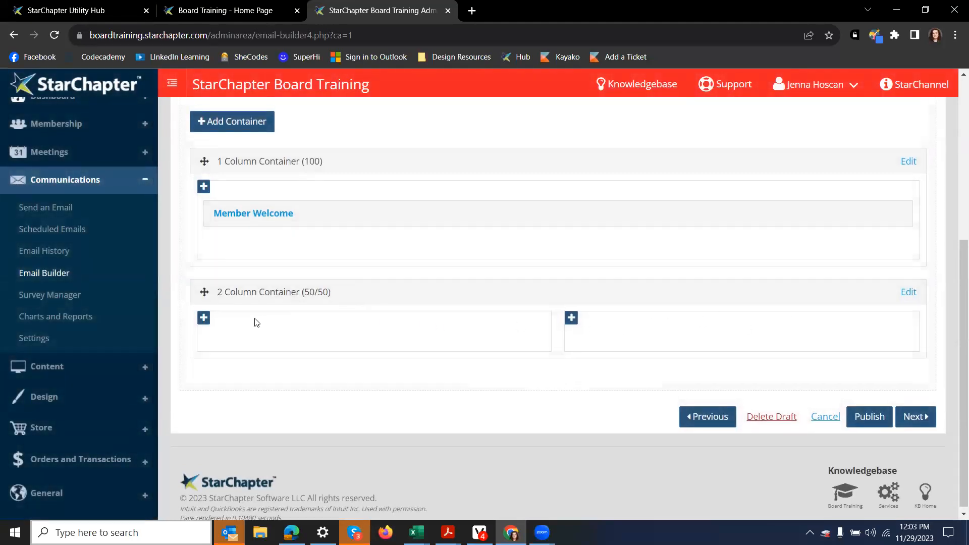
{"action": "scroll", "coordinate": [256, 320], "scroll_direction": "up", "scroll_amount": 3}
{"action": "left_click", "coordinate": [220, 167]}
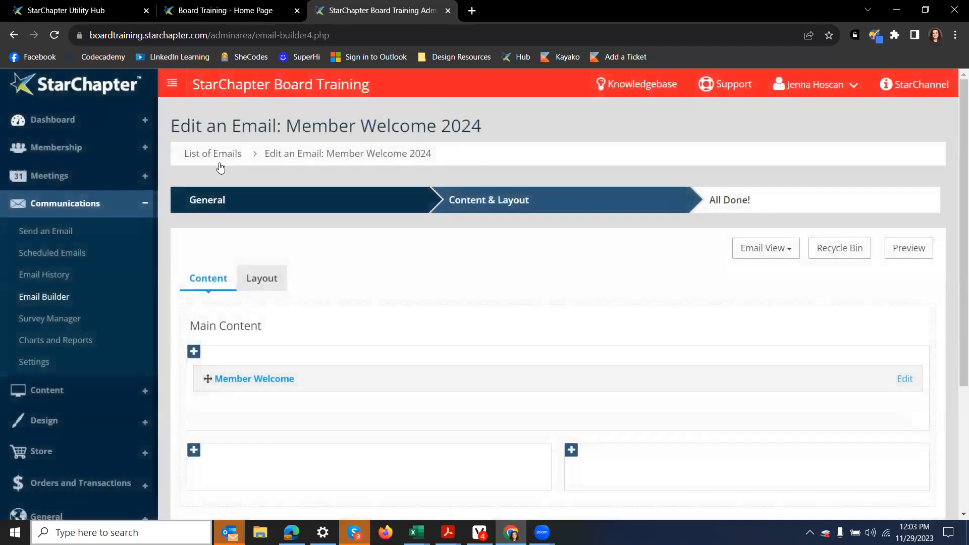
{"action": "scroll", "coordinate": [210, 216], "scroll_direction": "down", "scroll_amount": 3}
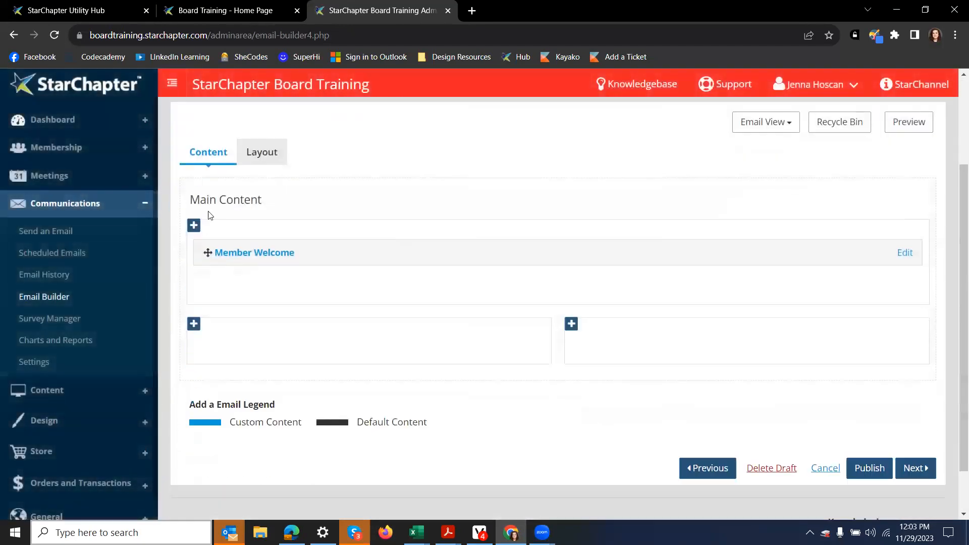
Step: Insert a Meeting List 1 Column Left section in the left column, maximum 2 events
{"action": "left_click", "coordinate": [196, 326]}
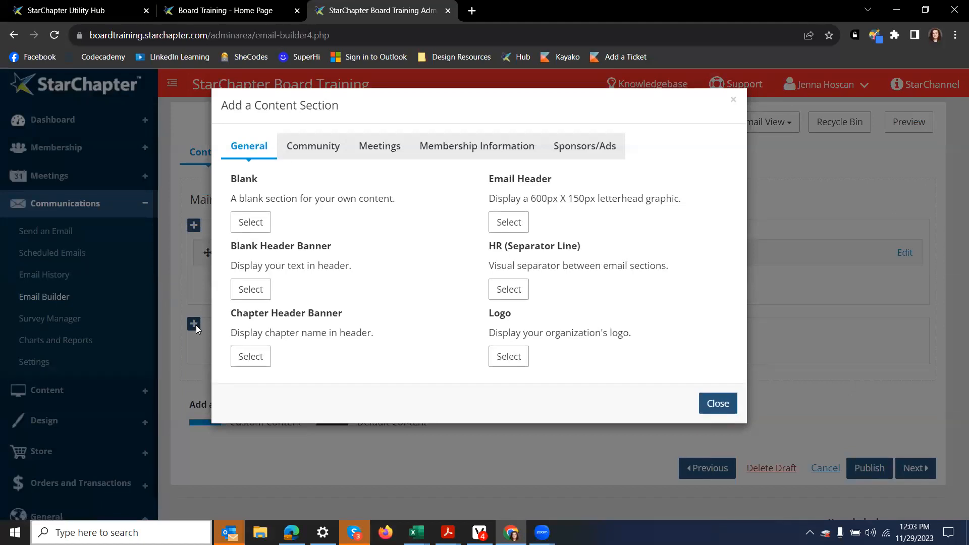
{"action": "left_click", "coordinate": [388, 152]}
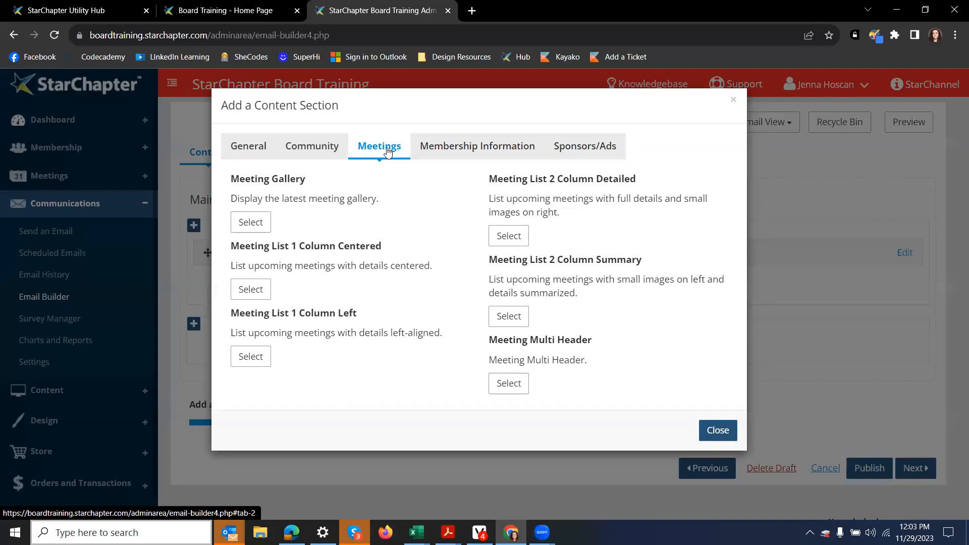
{"action": "left_click", "coordinate": [245, 360]}
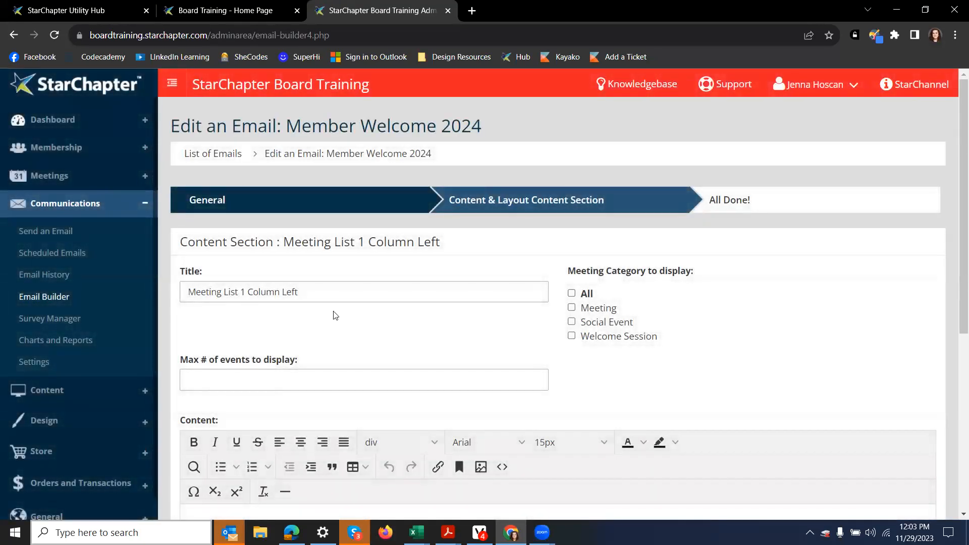
{"action": "scroll", "coordinate": [333, 316], "scroll_direction": "down", "scroll_amount": 2}
{"action": "left_click", "coordinate": [336, 255]}
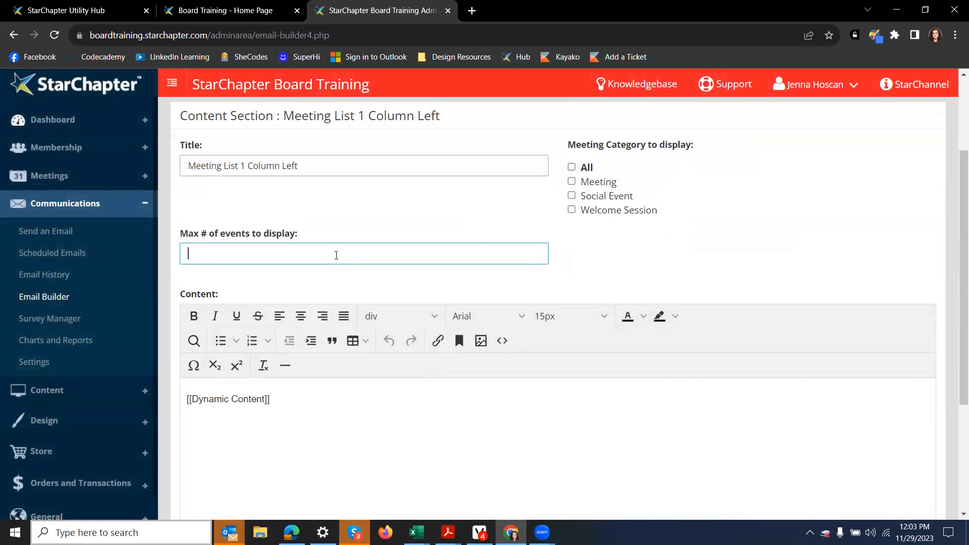
{"action": "type", "text": "2"}
Step: Add an H2 heading 'Come Join Us!' above the dynamic content and add the section
{"action": "left_click", "coordinate": [202, 399]}
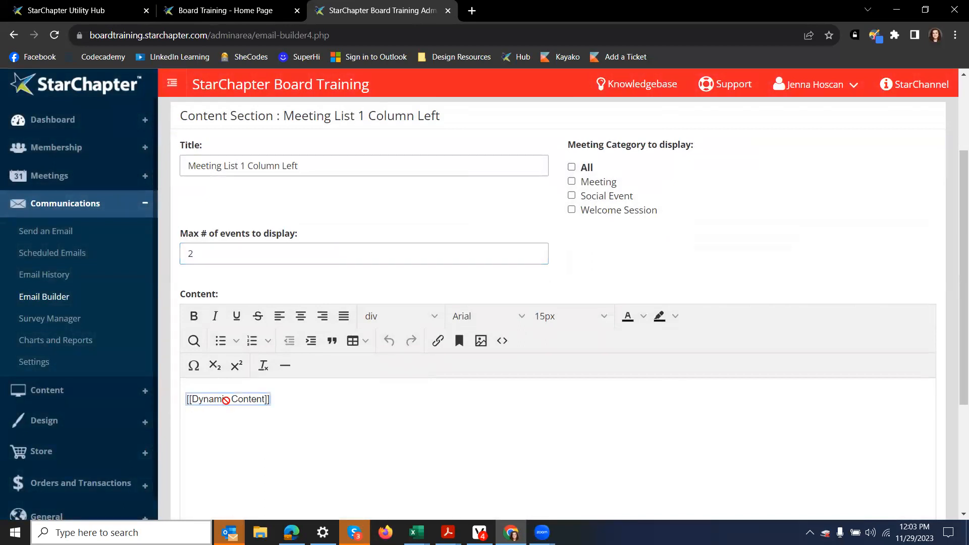
{"action": "key", "text": "Return"}
{"action": "key", "text": "Return"}
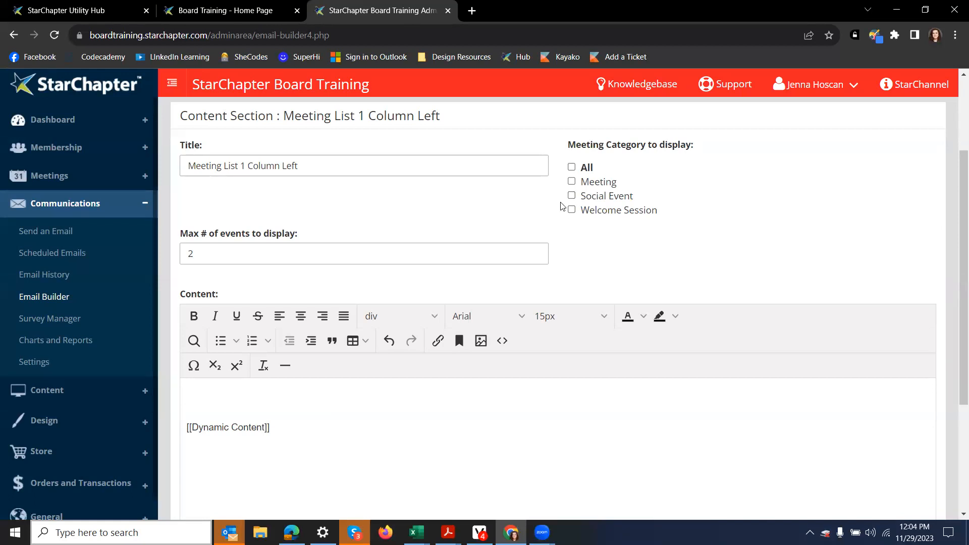
{"action": "left_click", "coordinate": [223, 397]}
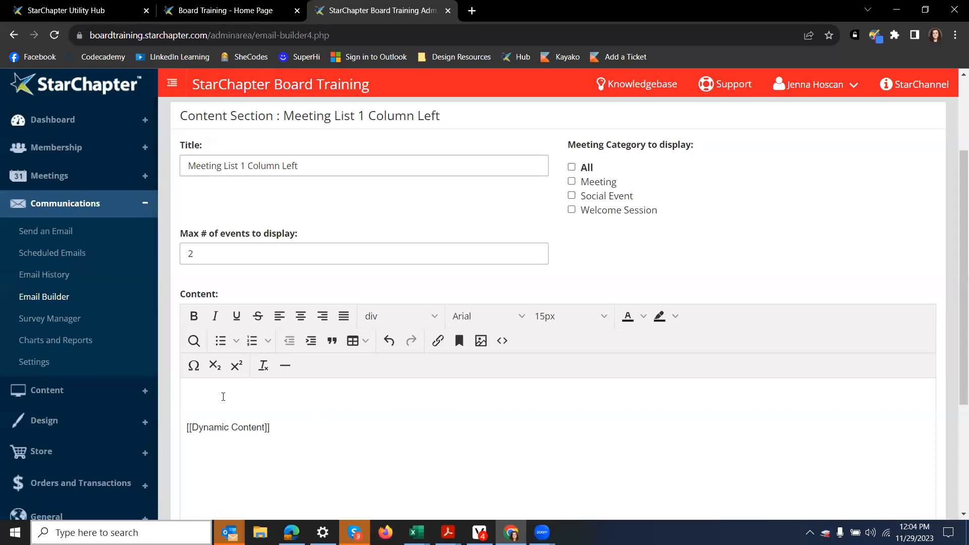
{"action": "type", "text": "Come Join Us!"}
{"action": "left_click_drag", "start_coordinate": [256, 397], "coordinate": [173, 401]}
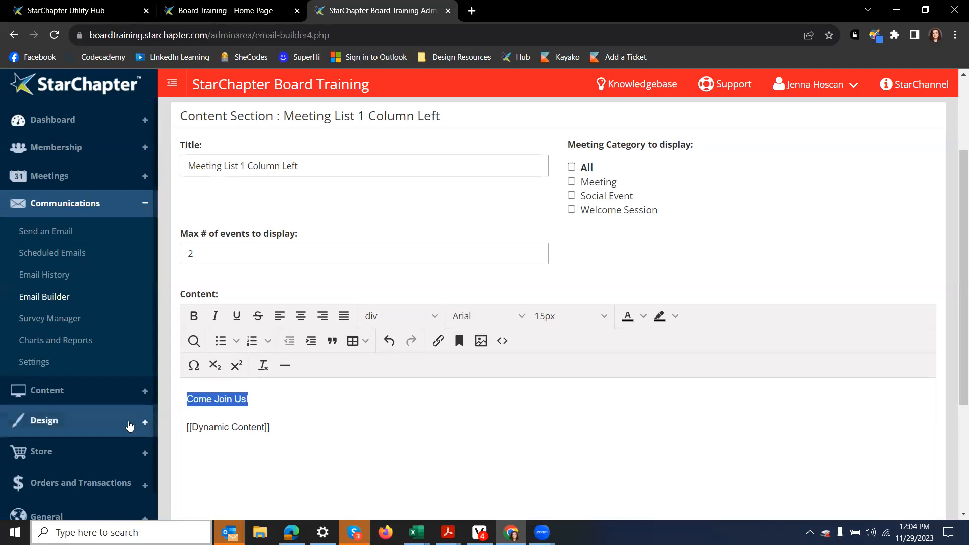
{"action": "left_click", "coordinate": [375, 315]}
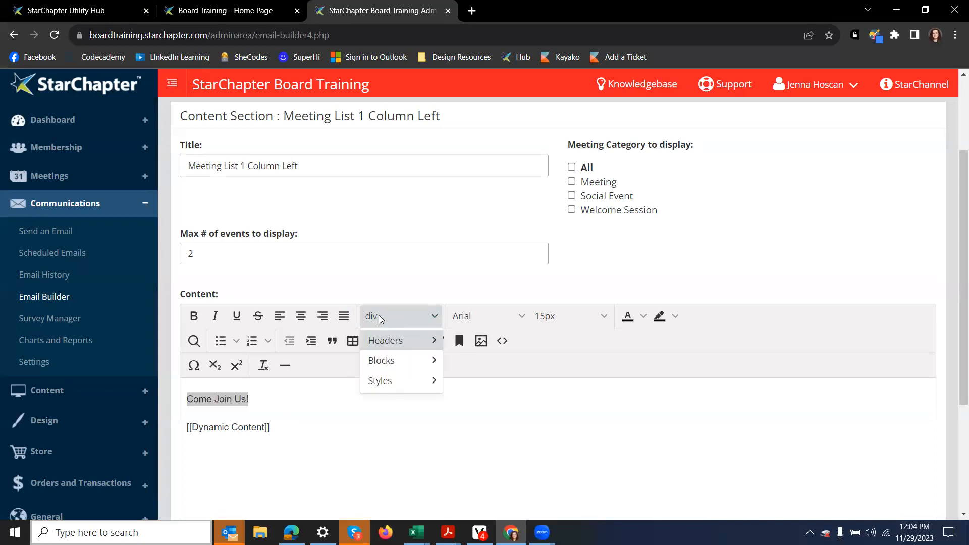
{"action": "left_click", "coordinate": [379, 343]}
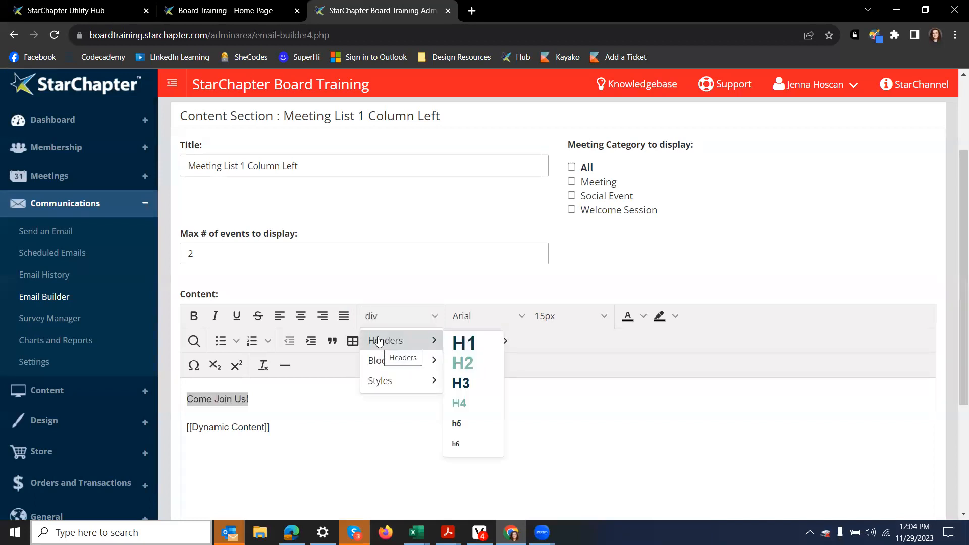
{"action": "left_click", "coordinate": [462, 363]}
{"action": "left_click", "coordinate": [409, 422]}
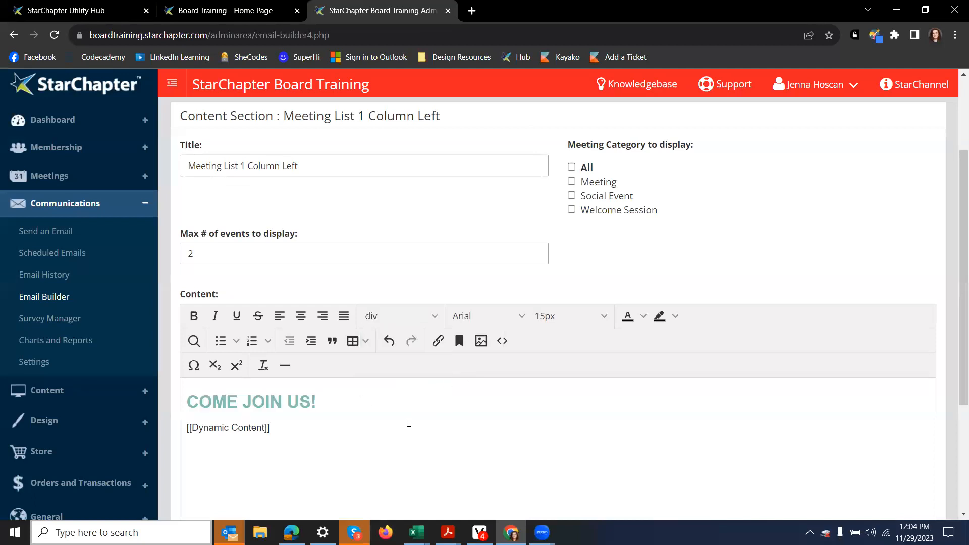
{"action": "scroll", "coordinate": [873, 292], "scroll_direction": "down", "scroll_amount": 3}
{"action": "left_click", "coordinate": [926, 418]}
{"action": "scroll", "coordinate": [596, 408], "scroll_direction": "down", "scroll_amount": 2}
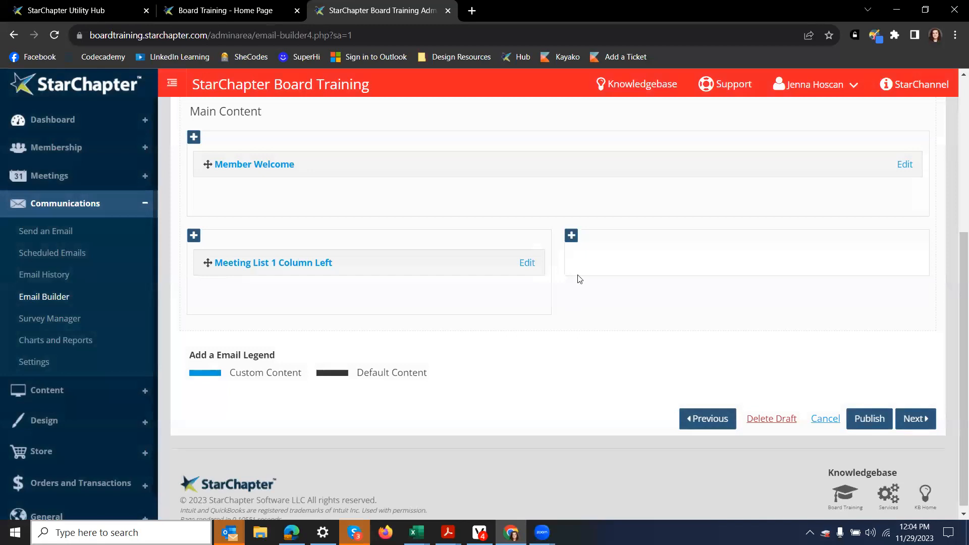
Step: Choose a Sponsor 1 Column section from Sponsors/Ads for the empty right column
{"action": "left_click", "coordinate": [571, 236]}
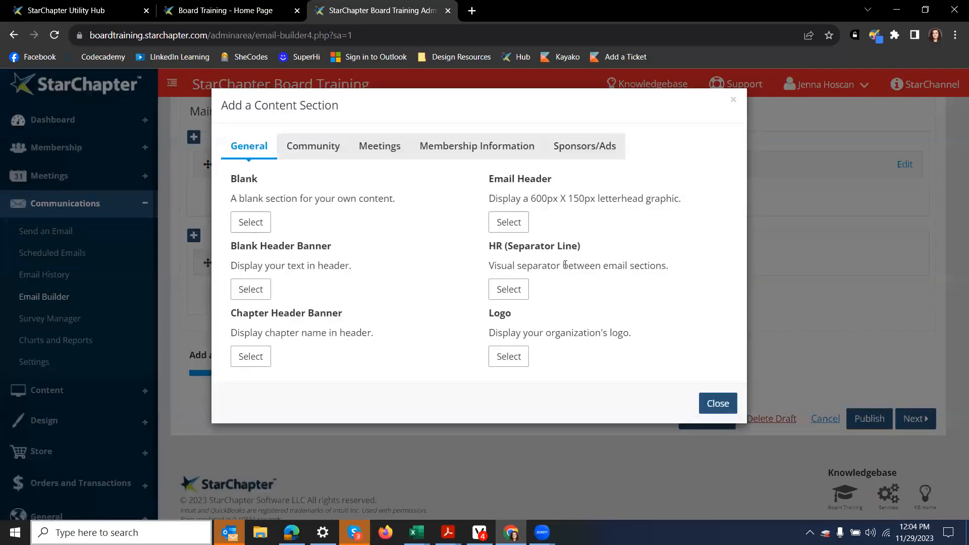
{"action": "left_click", "coordinate": [597, 141]}
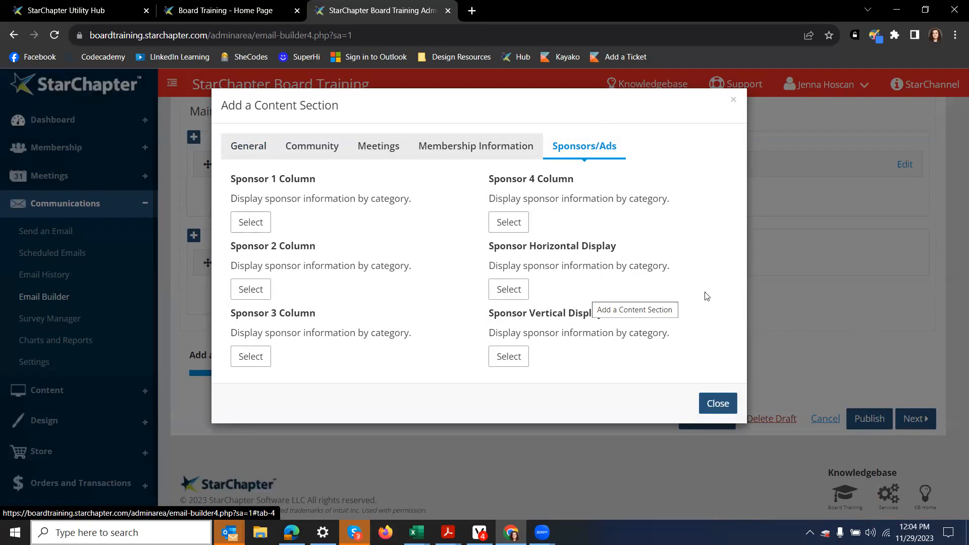
{"action": "left_click", "coordinate": [247, 228]}
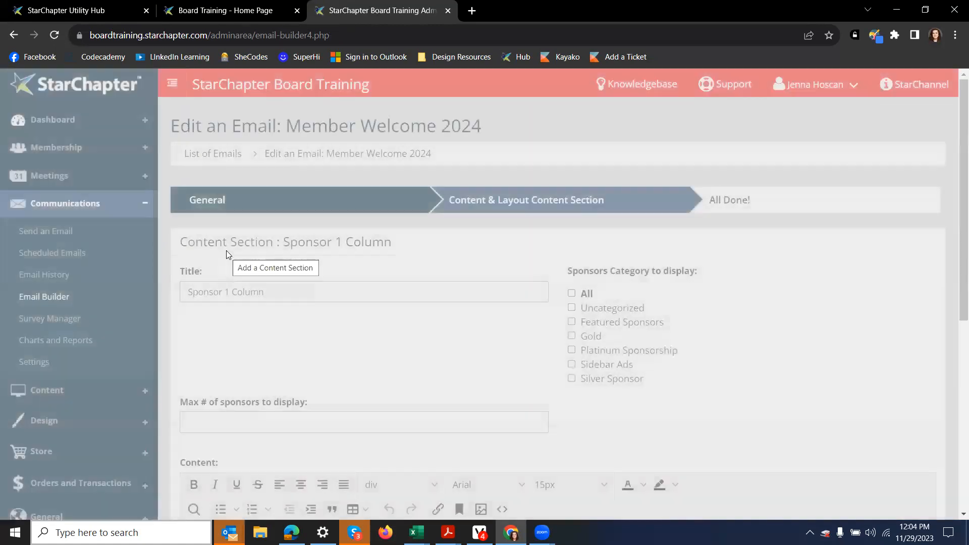
{"action": "scroll", "coordinate": [417, 187], "scroll_direction": "down", "scroll_amount": 3}
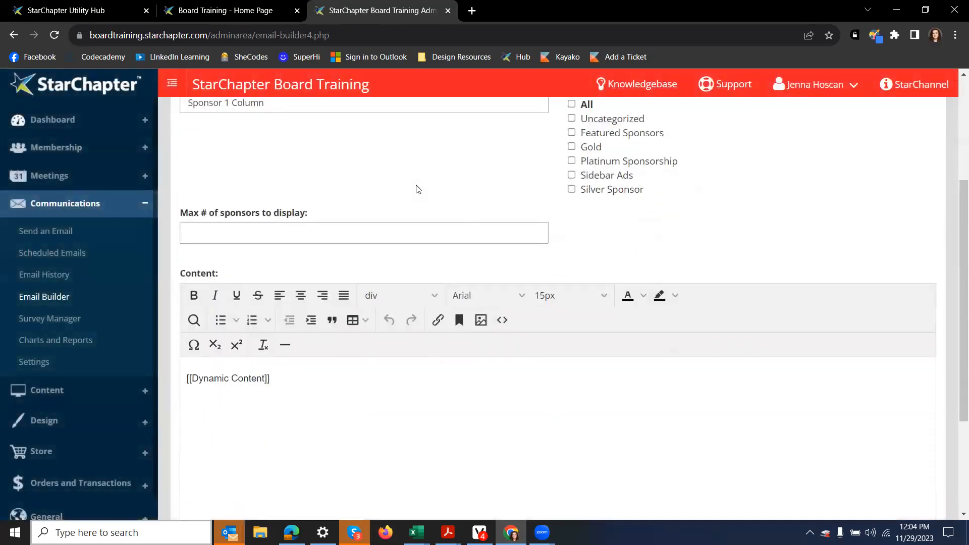
Step: Add an H2 heading 'Our Sponsors' above the sponsor dynamic content
{"action": "left_click", "coordinate": [197, 379]}
{"action": "left_click", "coordinate": [347, 383]}
{"action": "key", "text": "Home"}
{"action": "key", "text": "Left"}
{"action": "key", "text": "Return"}
{"action": "key", "text": "Return"}
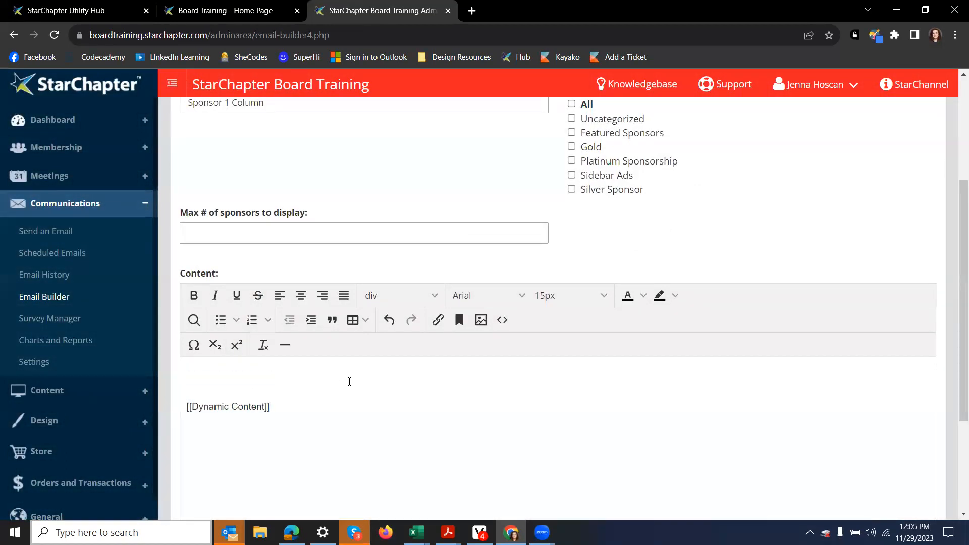
{"action": "type", "text": "Our Sponsors"}
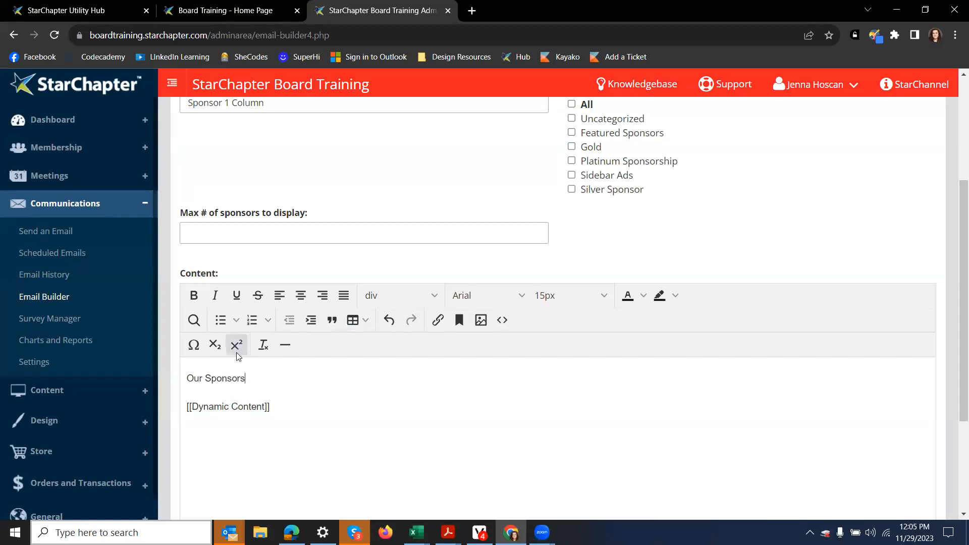
{"action": "key", "text": "shift+Home"}
{"action": "left_click", "coordinate": [414, 297]}
{"action": "mouse_move", "coordinate": [411, 319]}
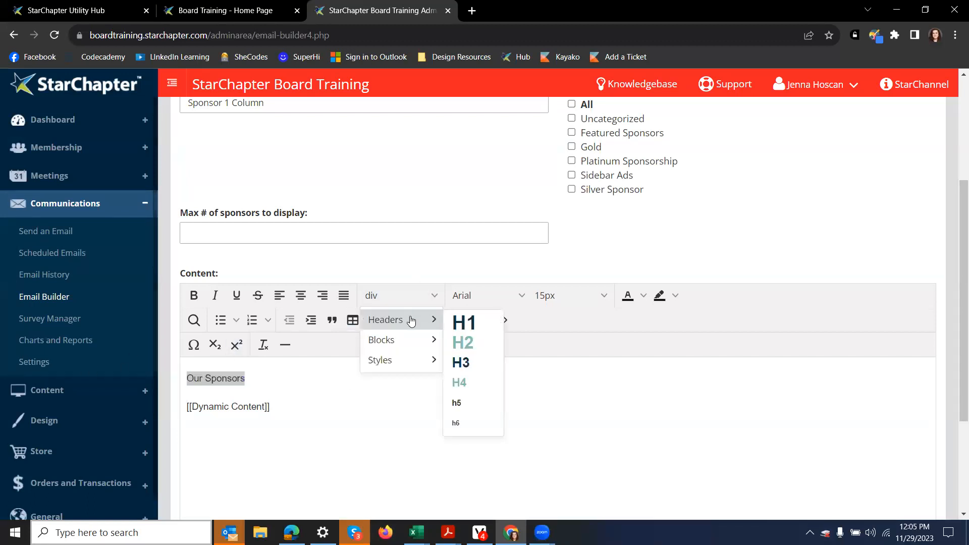
{"action": "left_click", "coordinate": [482, 343]}
{"action": "left_click", "coordinate": [428, 408]}
Step: Add the sponsor section to the email and open a preview
{"action": "scroll", "coordinate": [381, 329], "scroll_direction": "up", "scroll_amount": 1}
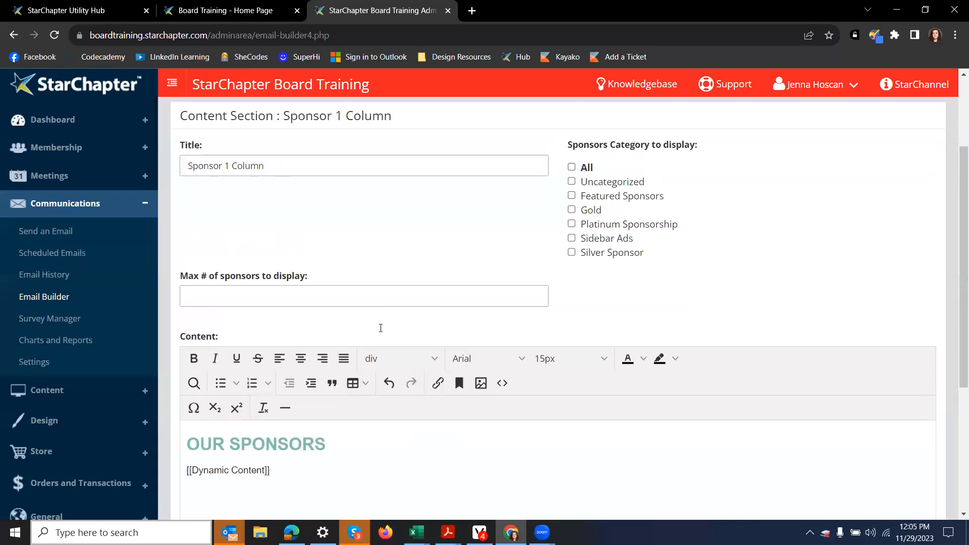
{"action": "left_click", "coordinate": [344, 300]}
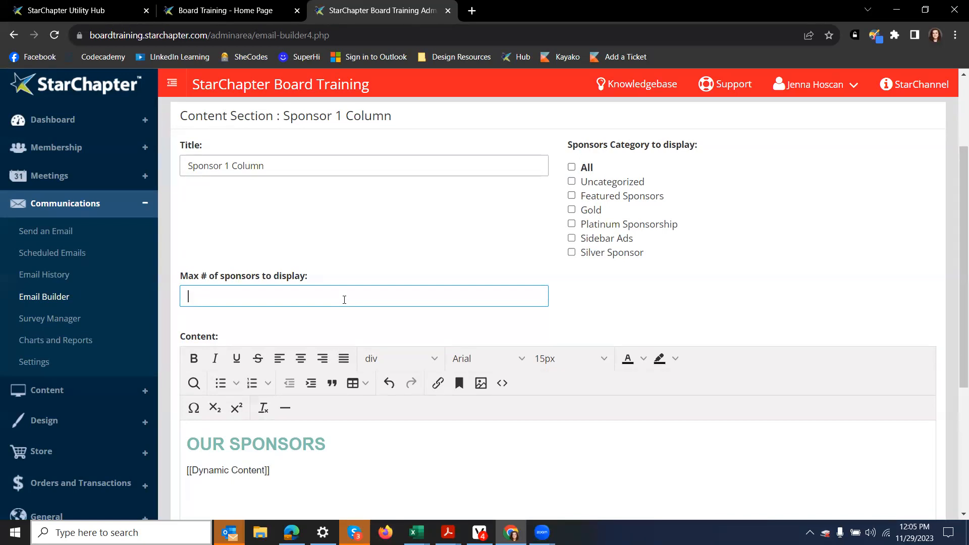
{"action": "scroll", "coordinate": [373, 283], "scroll_direction": "down", "scroll_amount": 5}
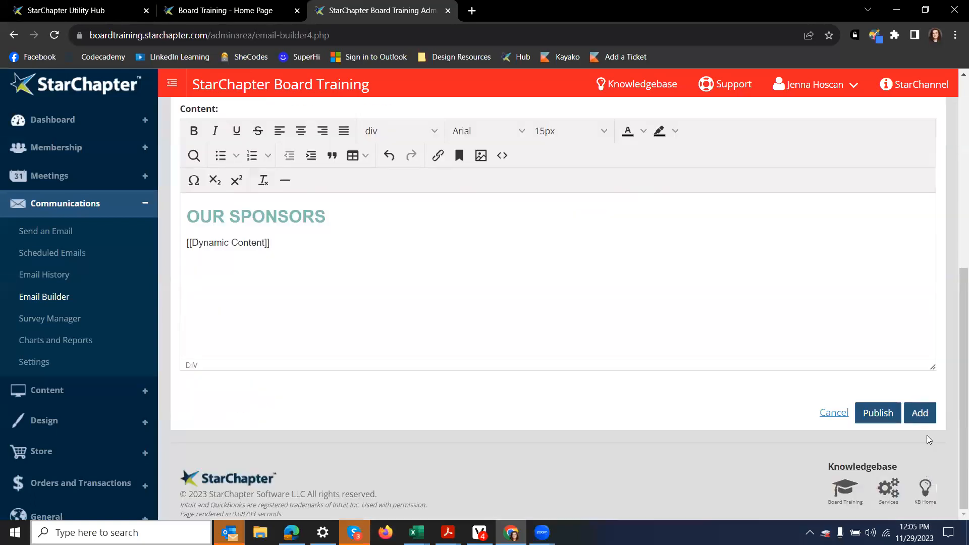
{"action": "left_click", "coordinate": [920, 413]}
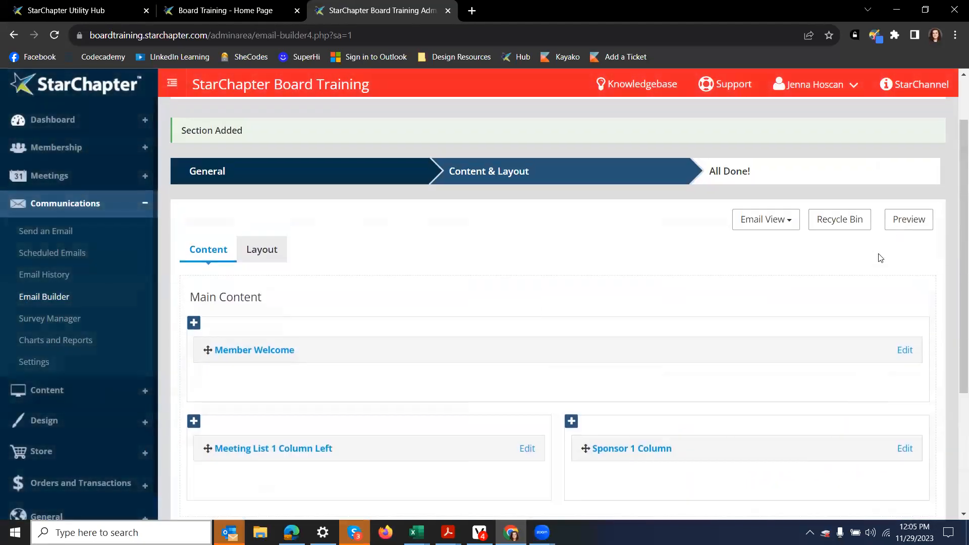
{"action": "left_click", "coordinate": [894, 220]}
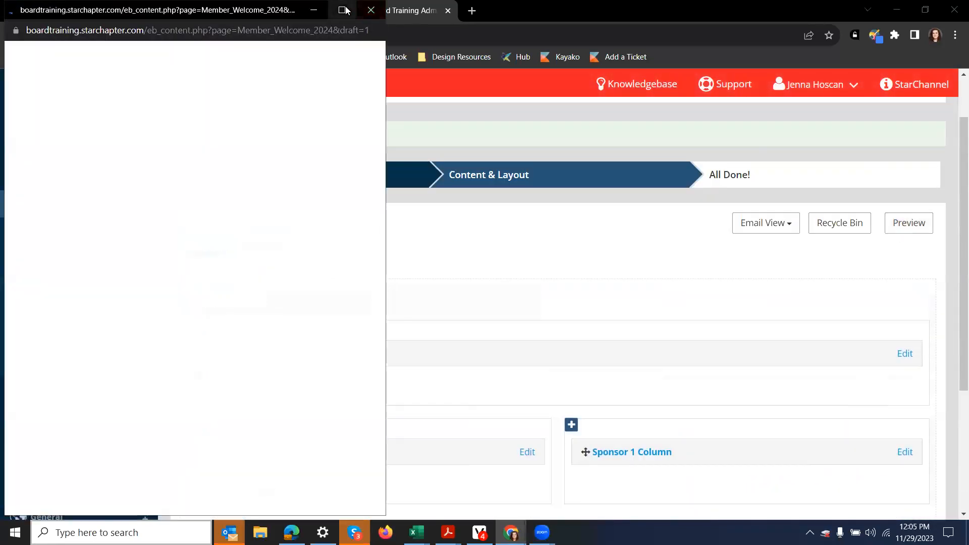
Step: Review the preview's COME JOIN US! and OUR SPONSORS sections, then close it
{"action": "scroll", "coordinate": [421, 122], "scroll_direction": "down", "scroll_amount": 8}
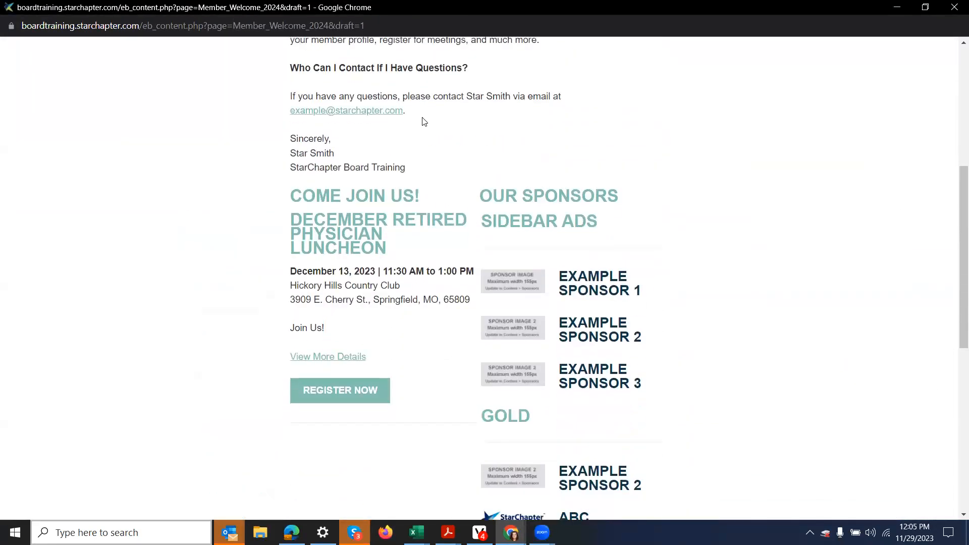
{"action": "scroll", "coordinate": [423, 122], "scroll_direction": "down", "scroll_amount": 4}
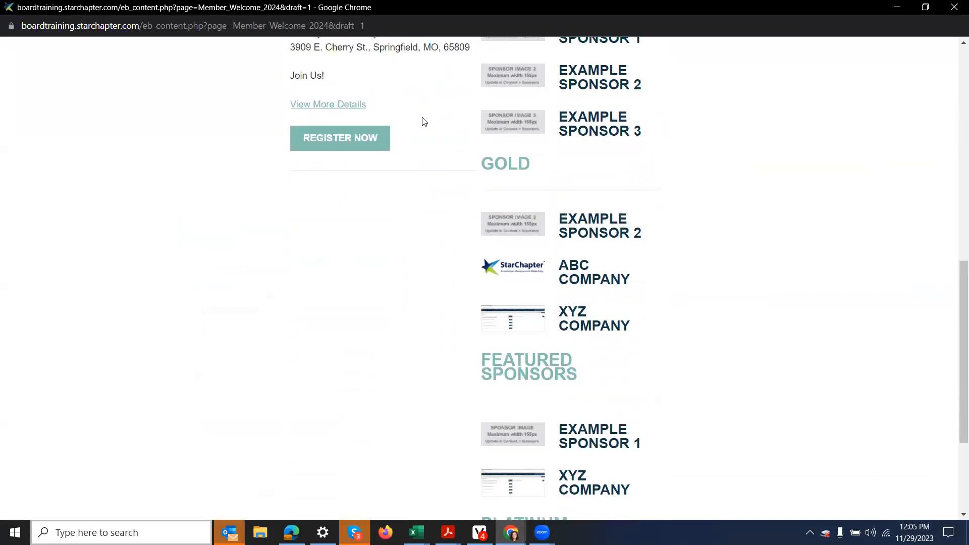
{"action": "scroll", "coordinate": [423, 122], "scroll_direction": "up", "scroll_amount": 5}
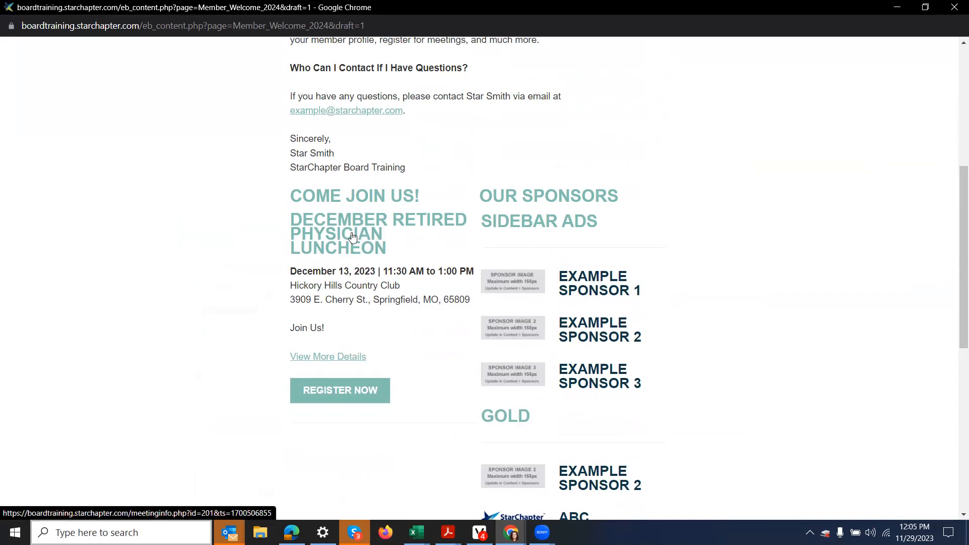
{"action": "scroll", "coordinate": [640, 267], "scroll_direction": "down", "scroll_amount": 8}
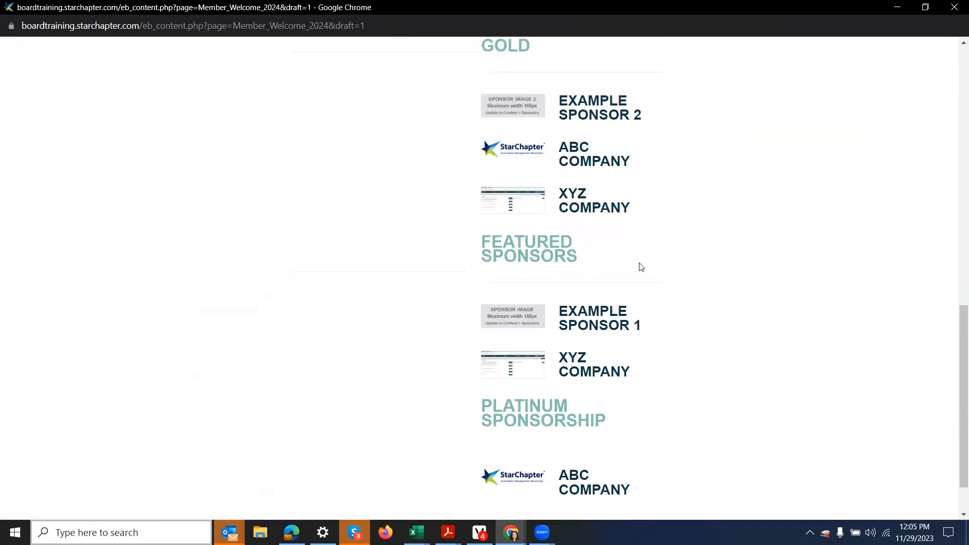
{"action": "scroll", "coordinate": [593, 276], "scroll_direction": "up", "scroll_amount": 10}
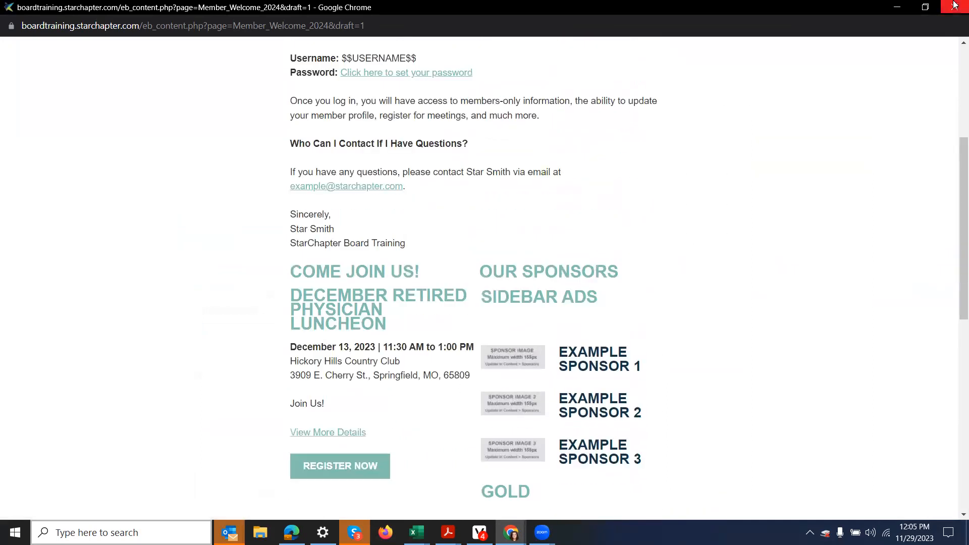
{"action": "left_click", "coordinate": [954, 7]}
Step: Change the OUR SPONSORS heading to H1 and save the Sponsor 1 Column section
{"action": "scroll", "coordinate": [875, 241], "scroll_direction": "down", "scroll_amount": 4}
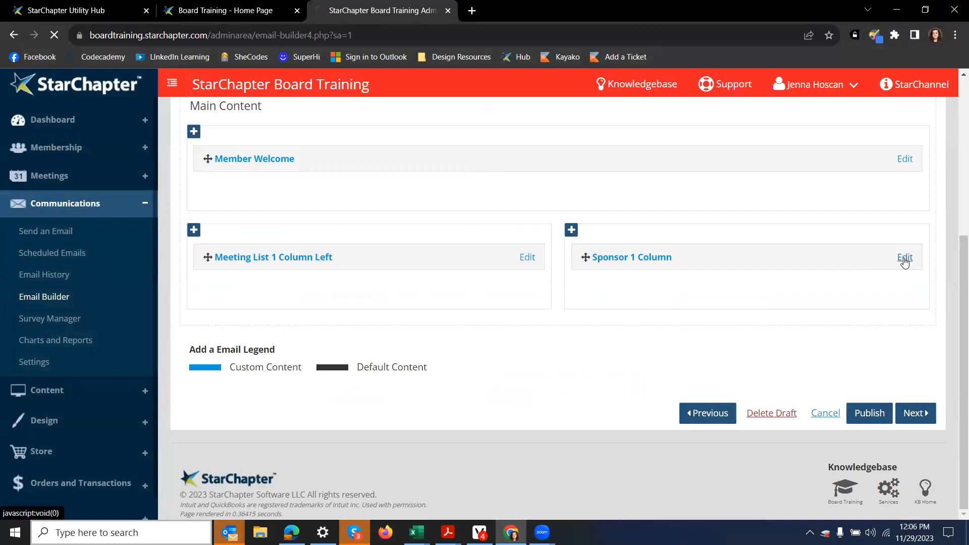
{"action": "left_click", "coordinate": [905, 258]}
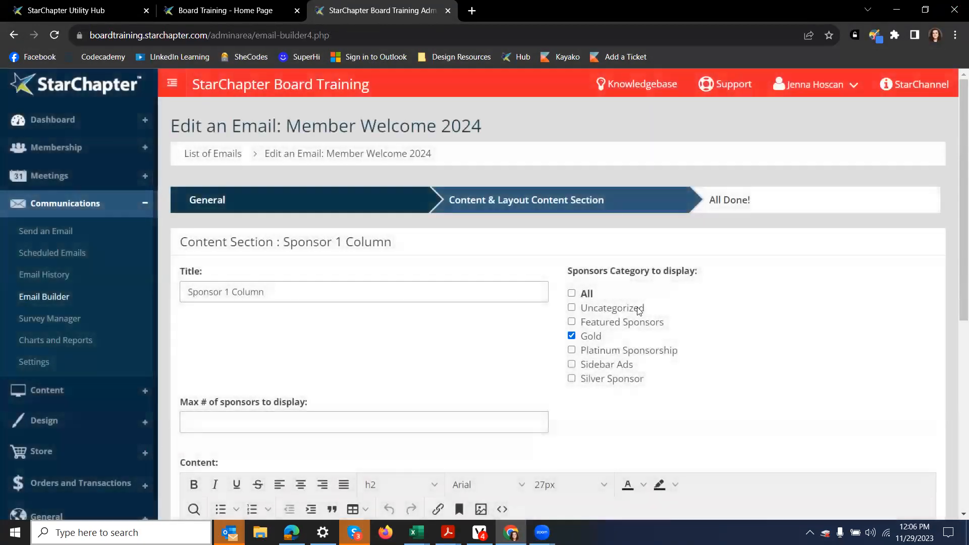
{"action": "scroll", "coordinate": [545, 337], "scroll_direction": "down", "scroll_amount": 5}
{"action": "left_click_drag", "start_coordinate": [338, 309], "coordinate": [187, 318]}
{"action": "left_click", "coordinate": [373, 233]}
{"action": "mouse_move", "coordinate": [372, 256]}
{"action": "left_click", "coordinate": [464, 259]}
{"action": "left_click", "coordinate": [884, 393]}
{"action": "scroll", "coordinate": [904, 396], "scroll_direction": "down", "scroll_amount": 2}
{"action": "left_click", "coordinate": [918, 412]}
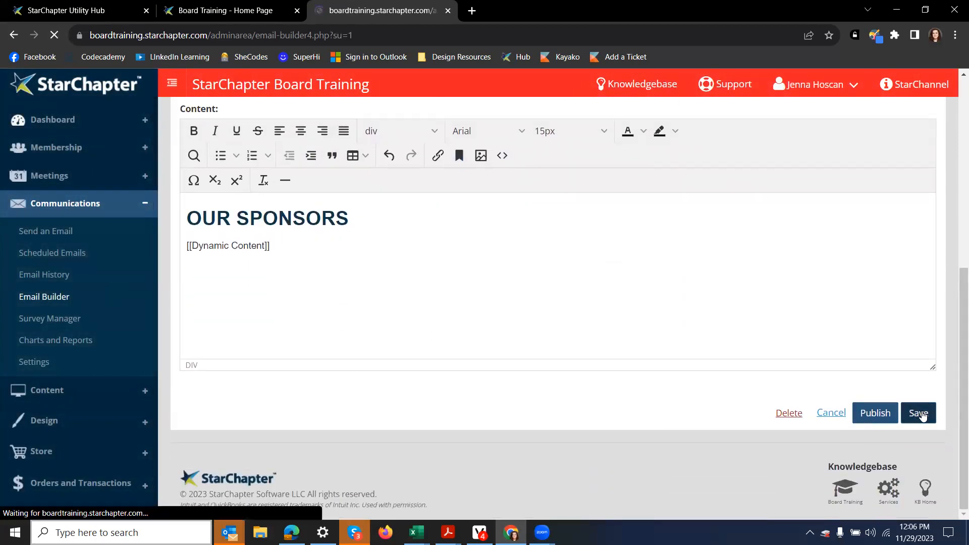
Step: Change COME JOIN US! to H1, save the Meeting List section, and preview again
{"action": "scroll", "coordinate": [363, 301], "scroll_direction": "down", "scroll_amount": 2}
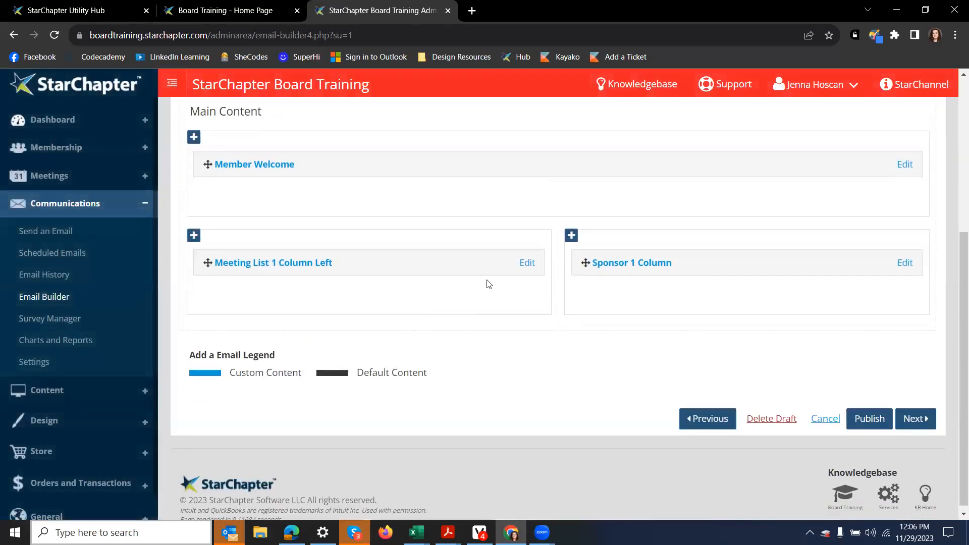
{"action": "left_click", "coordinate": [526, 262]}
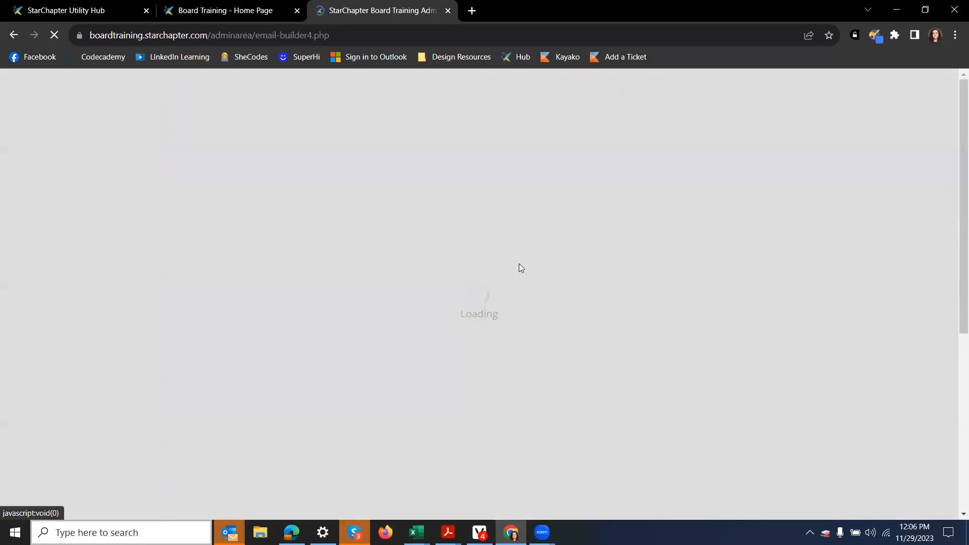
{"action": "scroll", "coordinate": [345, 280], "scroll_direction": "down", "scroll_amount": 4}
{"action": "left_click_drag", "start_coordinate": [345, 281], "coordinate": [154, 275]}
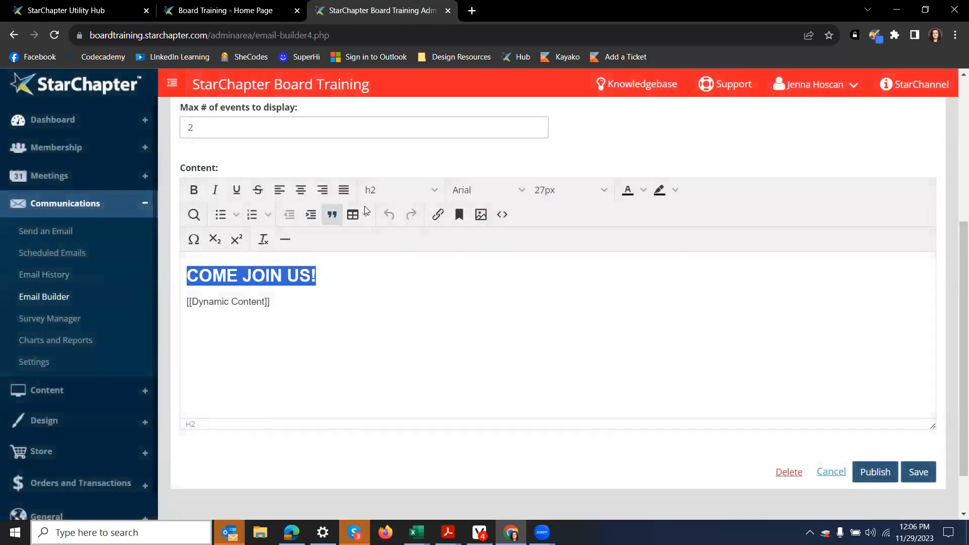
{"action": "left_click", "coordinate": [398, 190]}
{"action": "mouse_move", "coordinate": [411, 216]}
{"action": "left_click", "coordinate": [463, 217]}
{"action": "left_click", "coordinate": [878, 326]}
{"action": "scroll", "coordinate": [898, 368], "scroll_direction": "down", "scroll_amount": 1}
{"action": "left_click", "coordinate": [915, 412]}
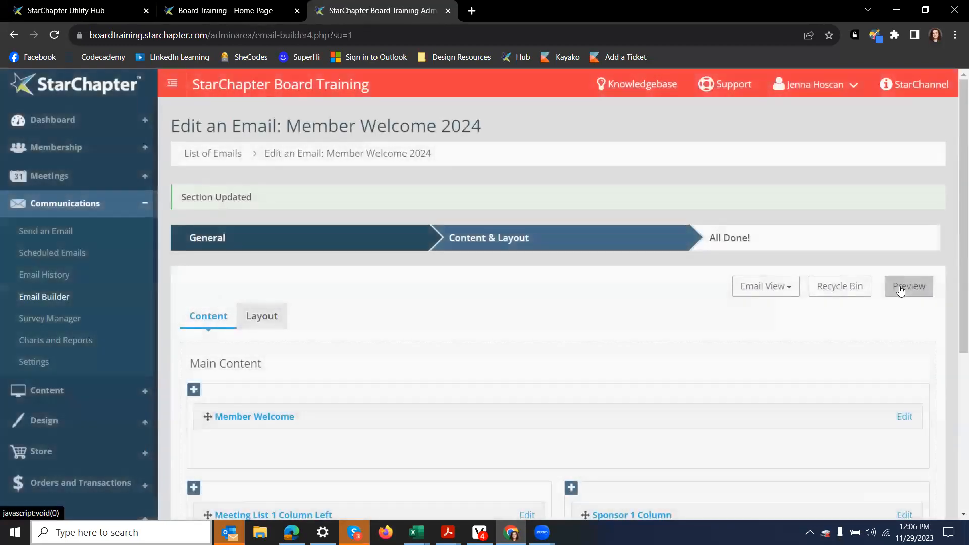
{"action": "left_click", "coordinate": [900, 290]}
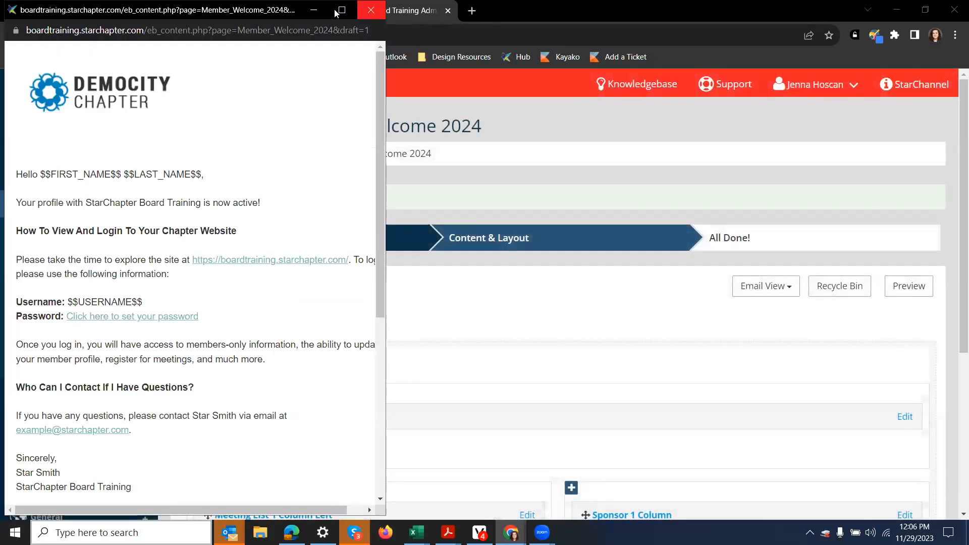
{"action": "left_click", "coordinate": [364, 8]}
{"action": "scroll", "coordinate": [460, 193], "scroll_direction": "down", "scroll_amount": 7}
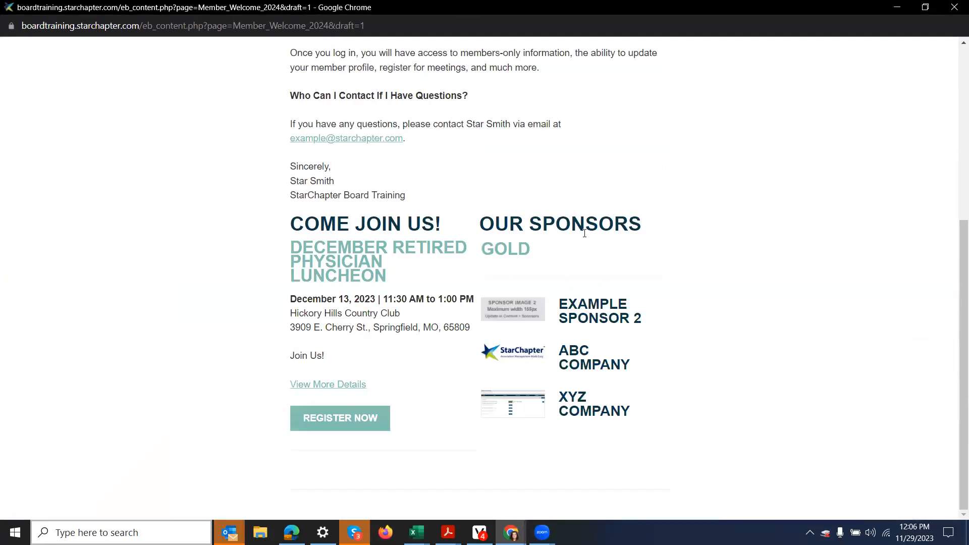
{"action": "scroll", "coordinate": [573, 293], "scroll_direction": "up", "scroll_amount": 3}
{"action": "scroll", "coordinate": [575, 293], "scroll_direction": "up", "scroll_amount": 2}
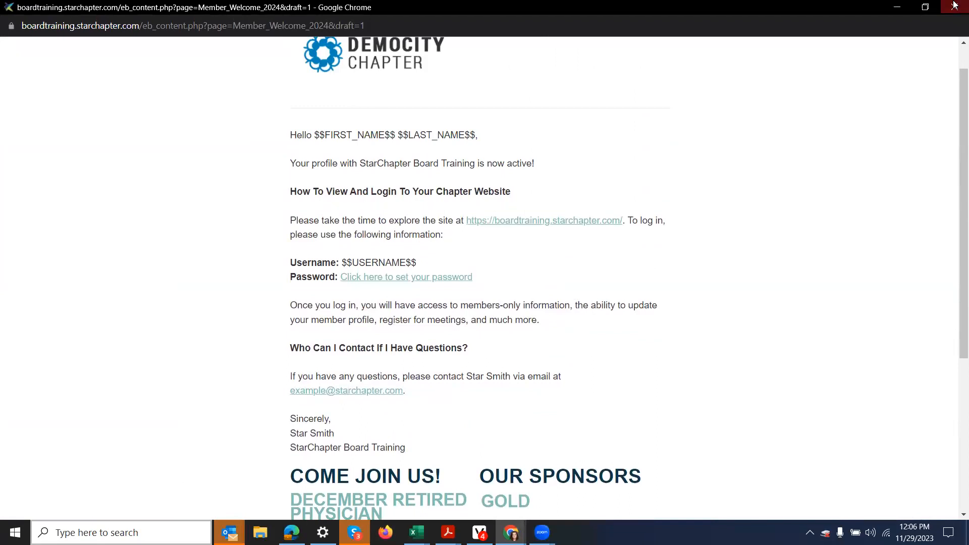
{"action": "left_click", "coordinate": [955, 7]}
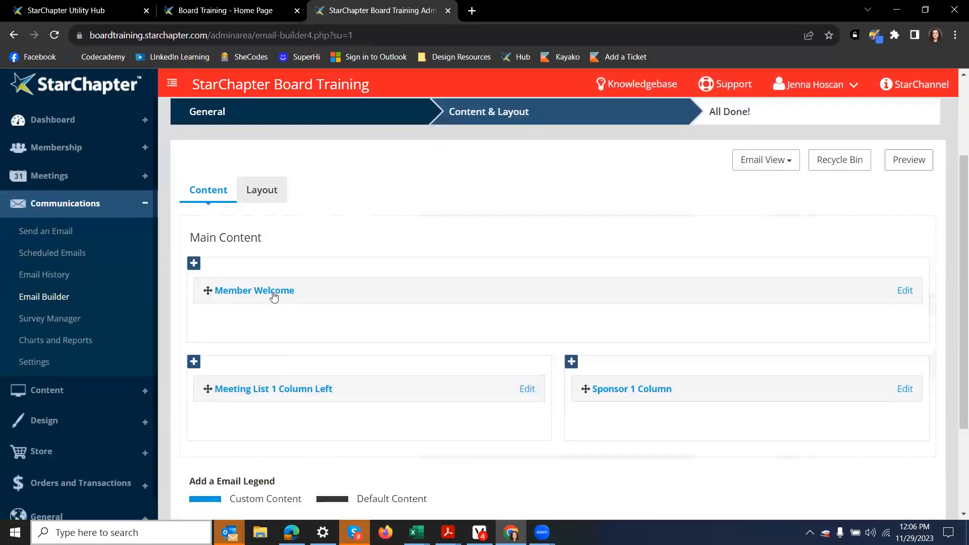
Step: Open the Member Welcome section's editor and save it unchanged
{"action": "left_click", "coordinate": [906, 291]}
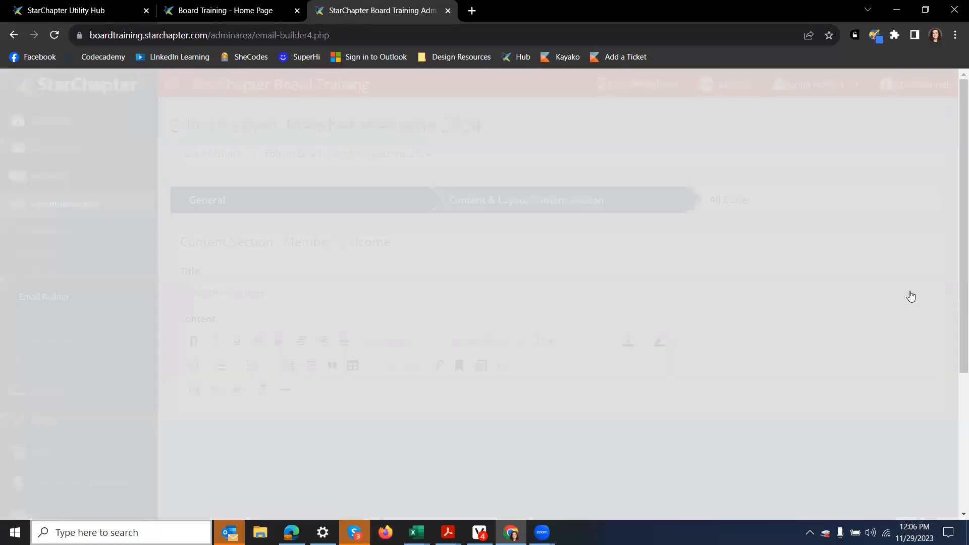
{"action": "scroll", "coordinate": [415, 136], "scroll_direction": "down", "scroll_amount": 4}
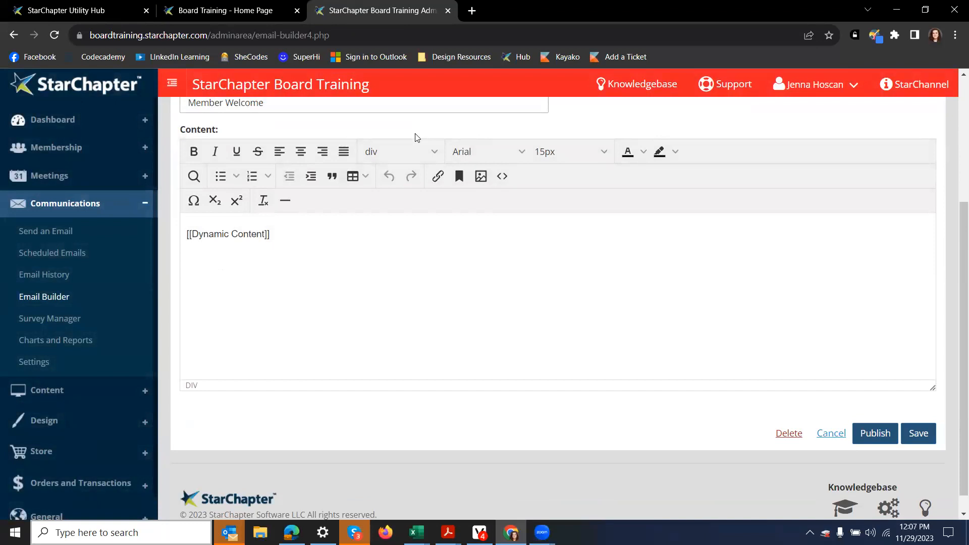
{"action": "left_click", "coordinate": [917, 432]}
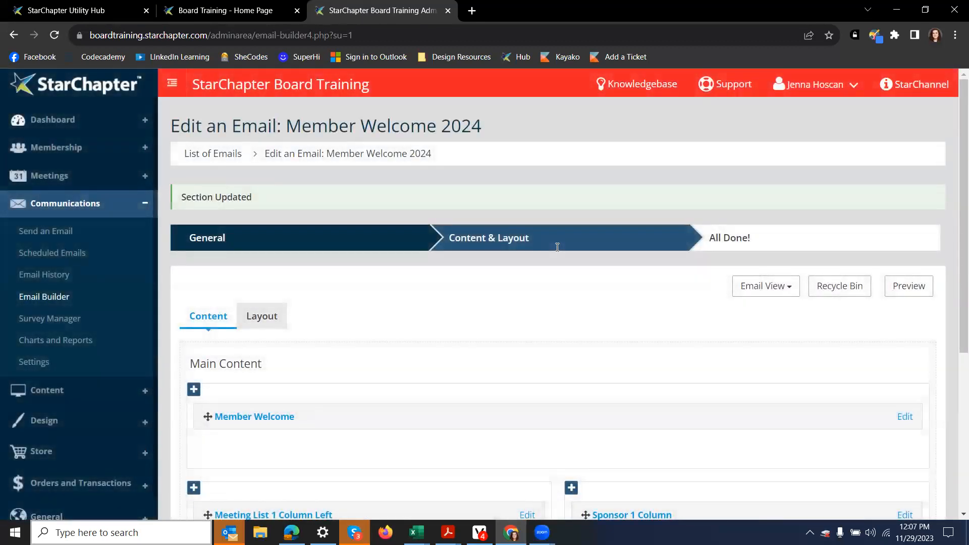
{"action": "scroll", "coordinate": [763, 303], "scroll_direction": "down", "scroll_amount": 5}
Step: Save and publish the Member Welcome 2024 email
{"action": "left_click", "coordinate": [908, 413]}
{"action": "left_click", "coordinate": [535, 317]}
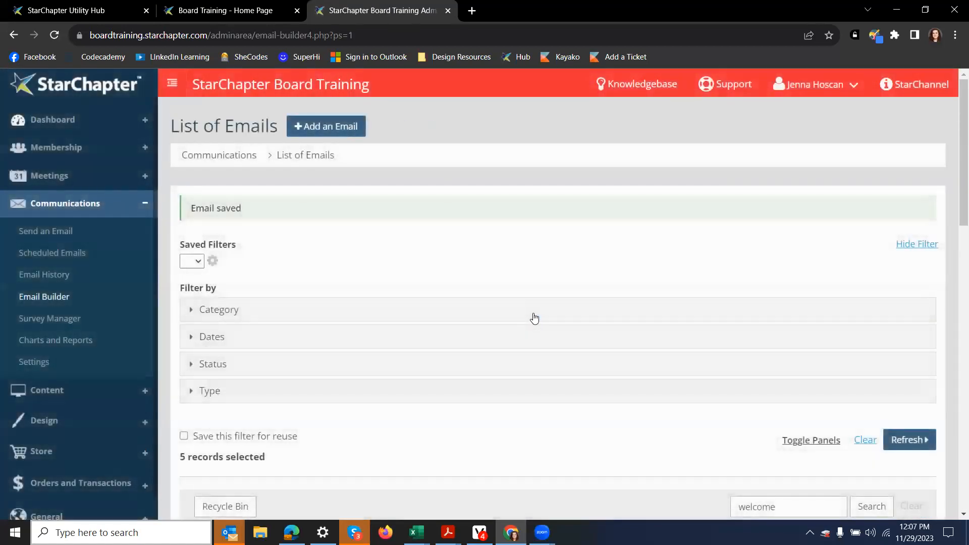
{"action": "scroll", "coordinate": [534, 316], "scroll_direction": "down", "scroll_amount": 7}
{"action": "scroll", "coordinate": [361, 264], "scroll_direction": "down", "scroll_amount": 1}
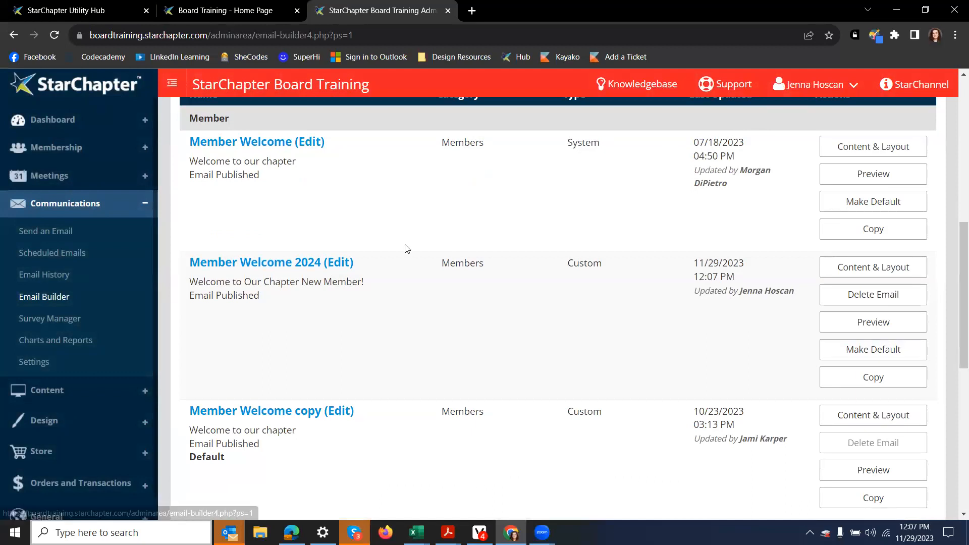
{"action": "left_click_drag", "start_coordinate": [860, 235], "coordinate": [878, 215]}
{"action": "left_click", "coordinate": [873, 213]}
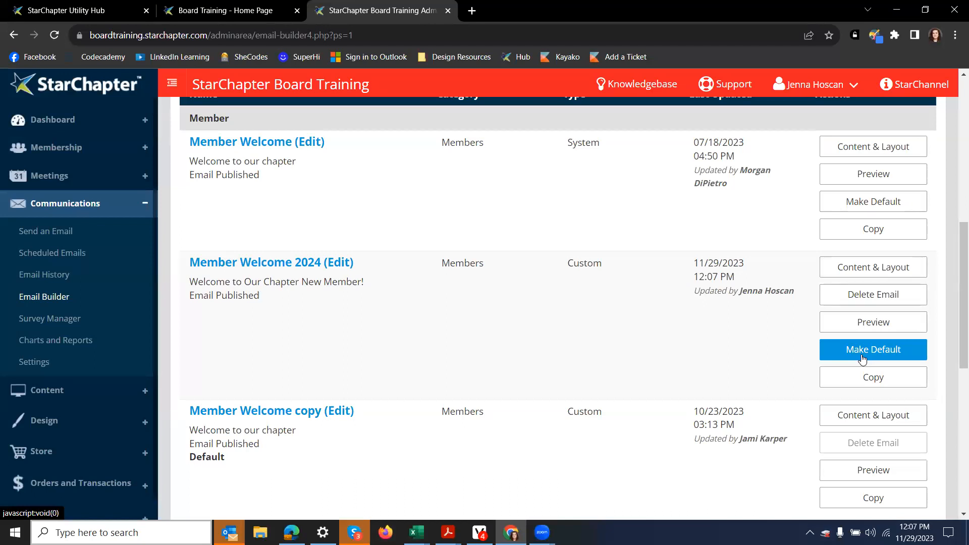
{"action": "scroll", "coordinate": [862, 359], "scroll_direction": "down", "scroll_amount": 1}
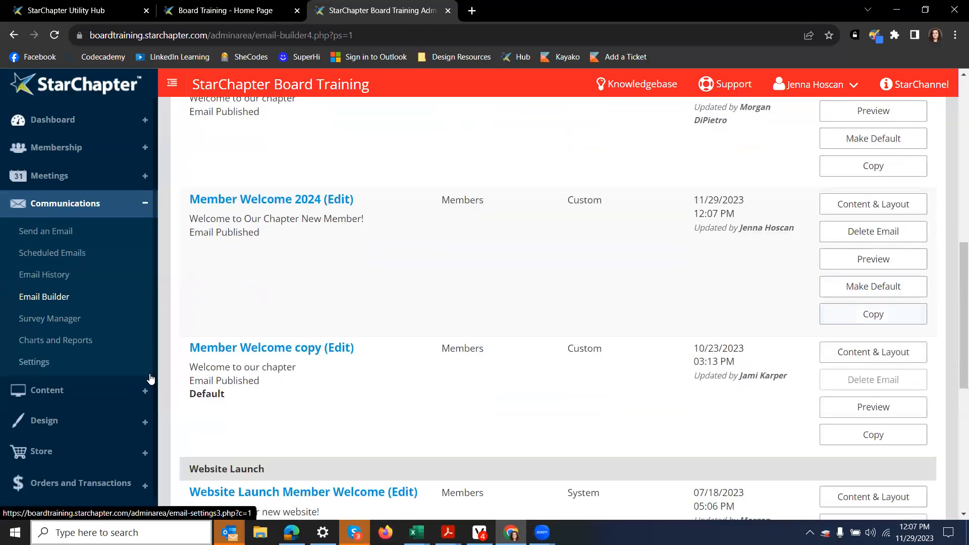
{"action": "left_click_drag", "start_coordinate": [226, 397], "coordinate": [189, 403]}
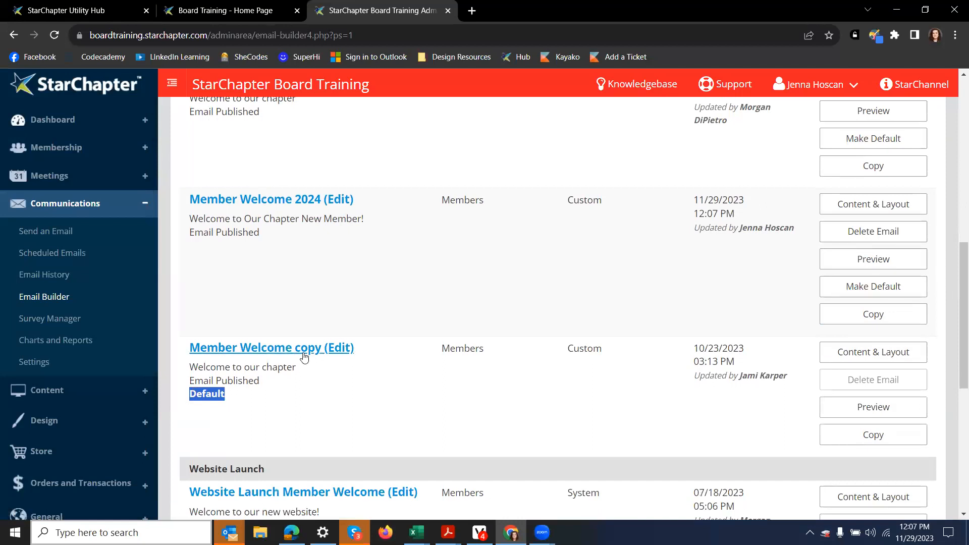
{"action": "scroll", "coordinate": [256, 282], "scroll_direction": "up", "scroll_amount": 1}
{"action": "scroll", "coordinate": [258, 283], "scroll_direction": "up", "scroll_amount": 3}
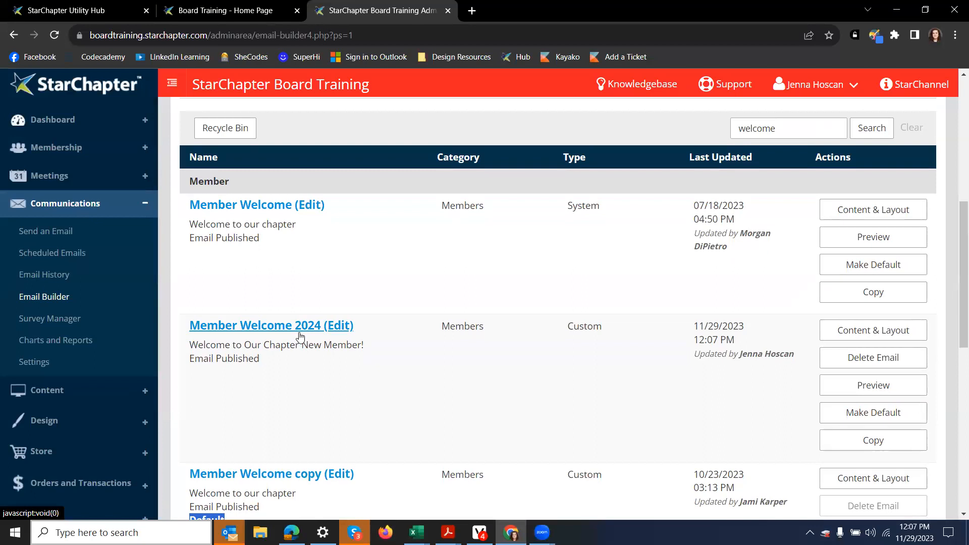
Step: Make Member Welcome 2024 the Default welcome email and confirm
{"action": "left_click", "coordinate": [857, 412]}
{"action": "left_click", "coordinate": [661, 164]}
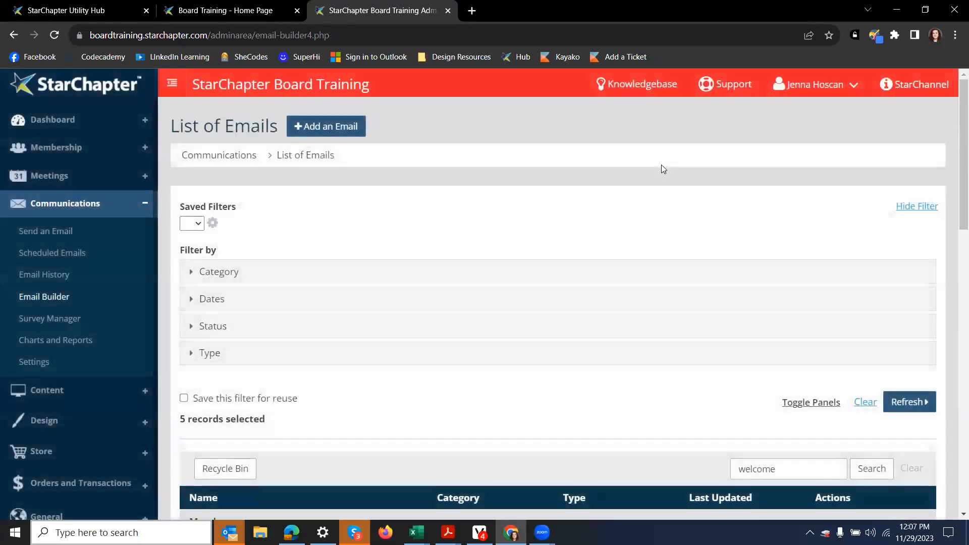
{"action": "scroll", "coordinate": [661, 165], "scroll_direction": "down", "scroll_amount": 3}
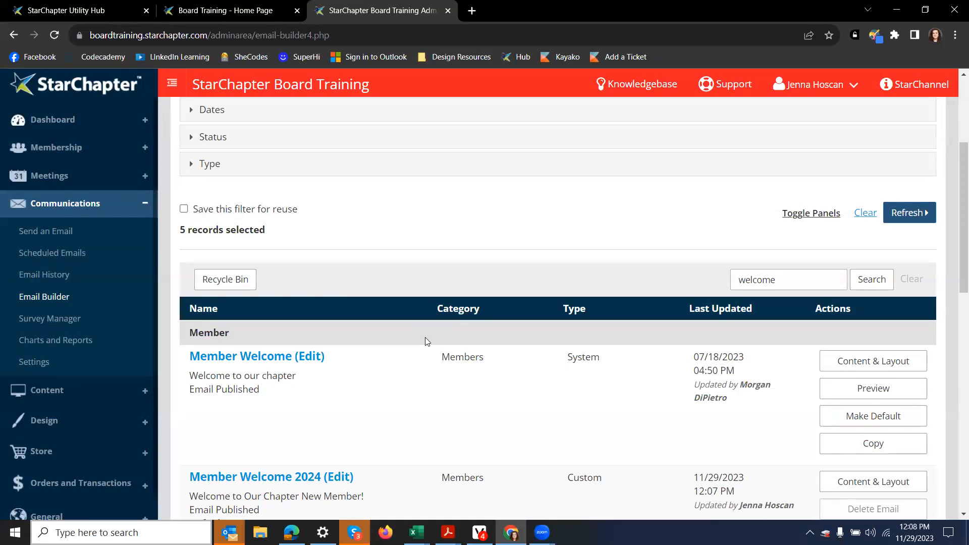
{"action": "scroll", "coordinate": [425, 339], "scroll_direction": "down", "scroll_amount": 5}
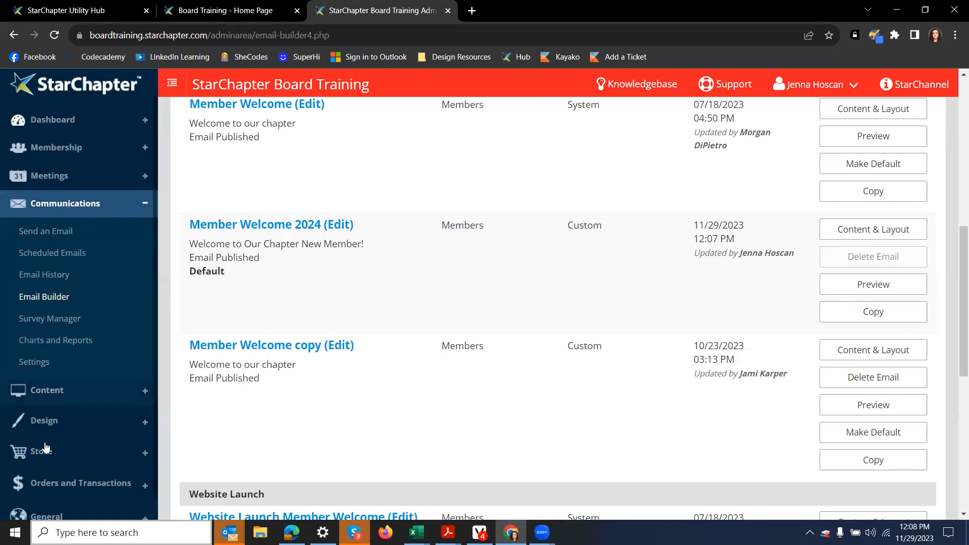
Step: Go to Design > Email Templates and search 'welcome' to list the three welcome templates
{"action": "left_click", "coordinate": [52, 427]}
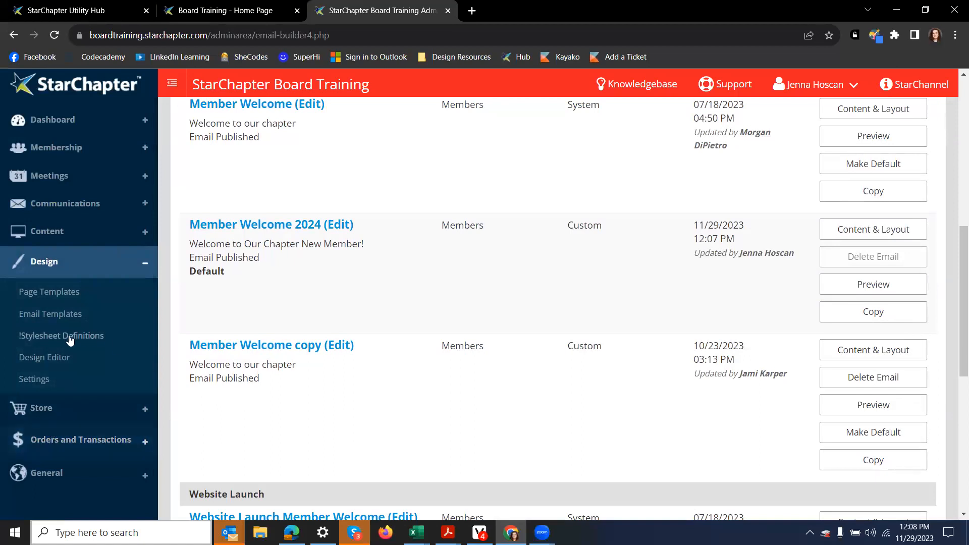
{"action": "left_click", "coordinate": [59, 318]}
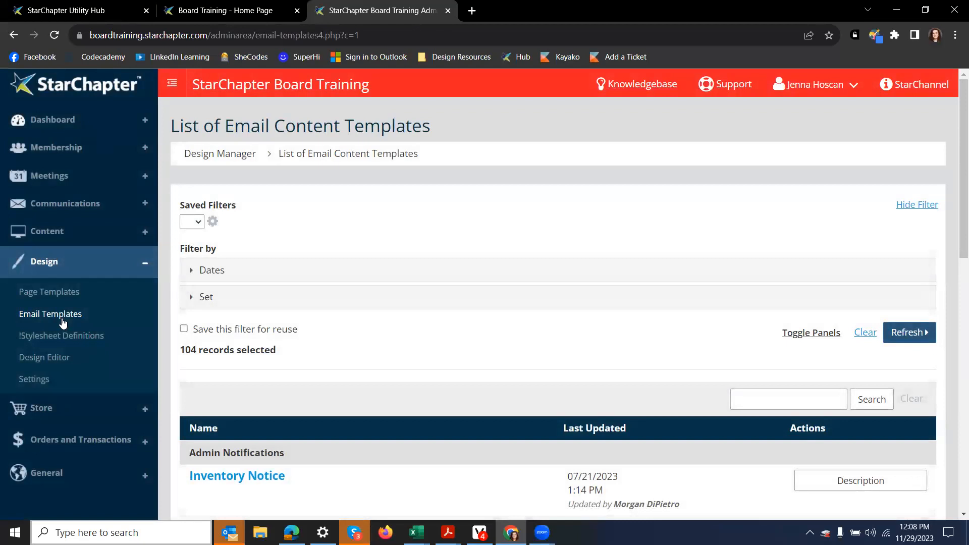
{"action": "left_click", "coordinate": [784, 395]}
{"action": "type", "text": "welcome"}
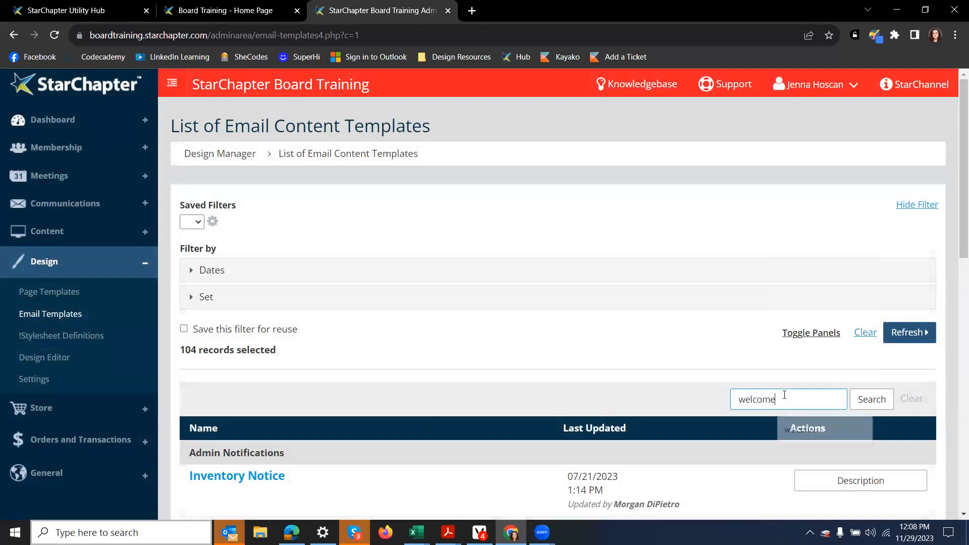
{"action": "key", "text": "Return"}
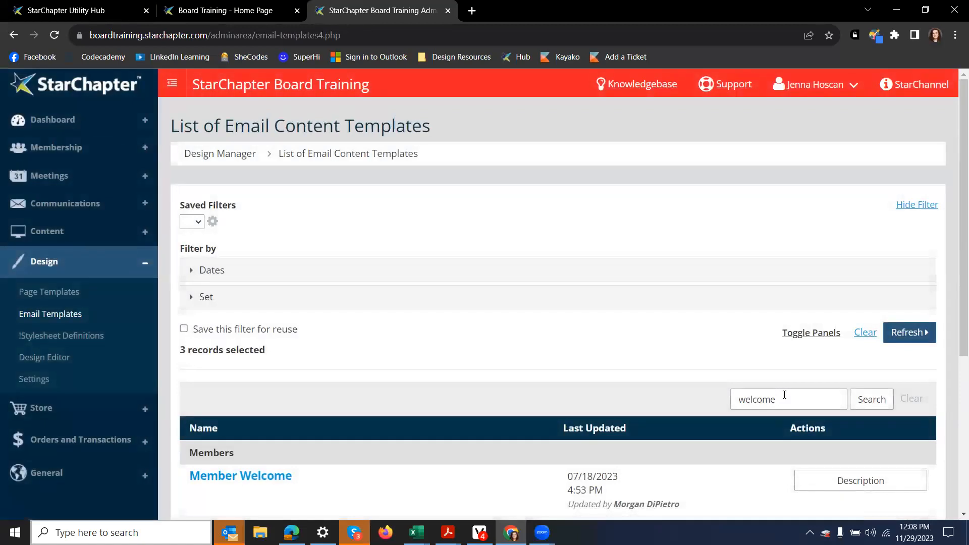
{"action": "scroll", "coordinate": [637, 304], "scroll_direction": "down", "scroll_amount": 3}
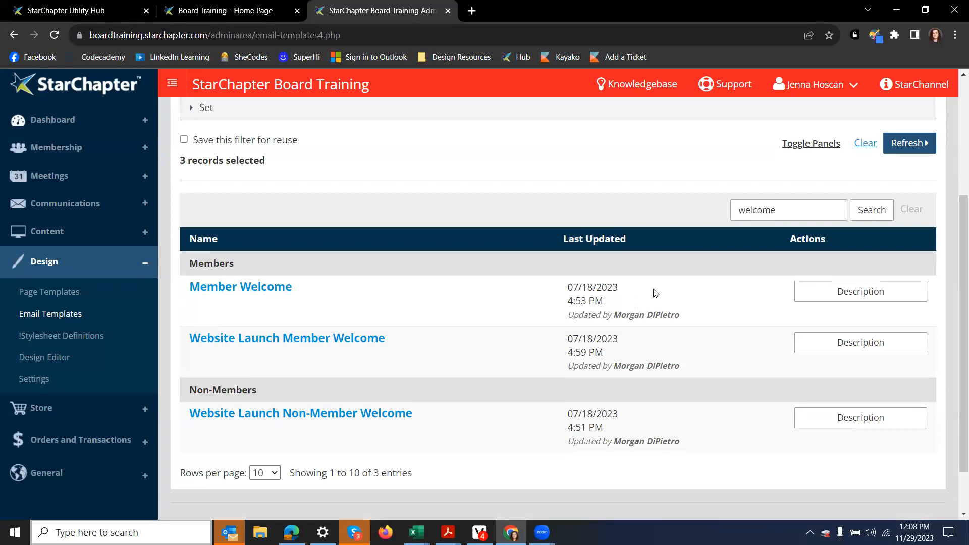
Step: In Member Welcome, add 'This is a sentence. This is another sentence.' after 'information:'
{"action": "left_click", "coordinate": [260, 288]}
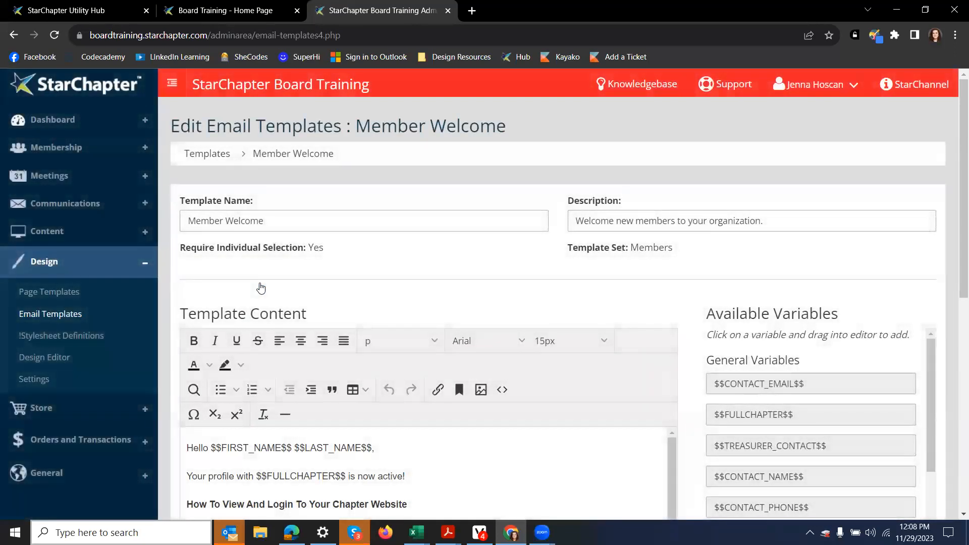
{"action": "scroll", "coordinate": [261, 288], "scroll_direction": "down", "scroll_amount": 3}
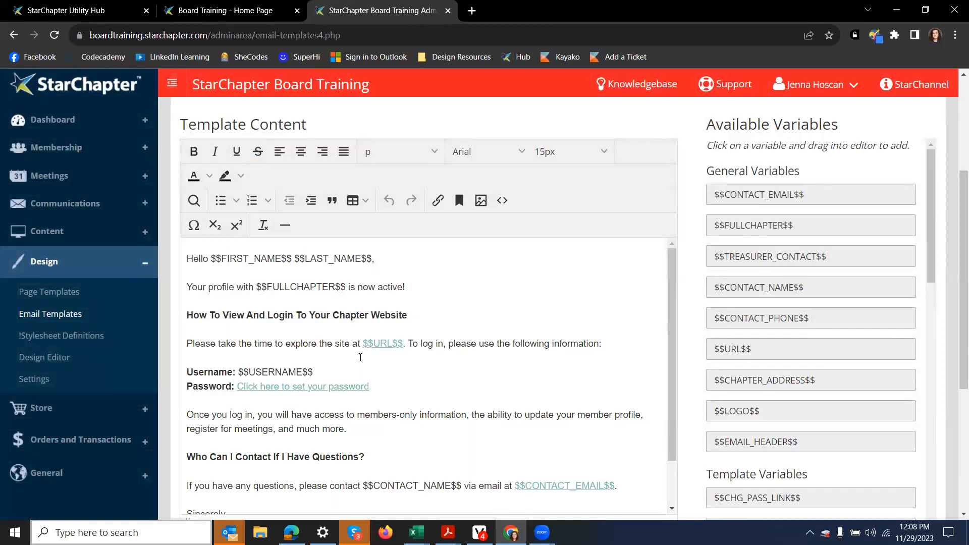
{"action": "scroll", "coordinate": [361, 357], "scroll_direction": "down", "scroll_amount": 1}
{"action": "left_click", "coordinate": [611, 285]}
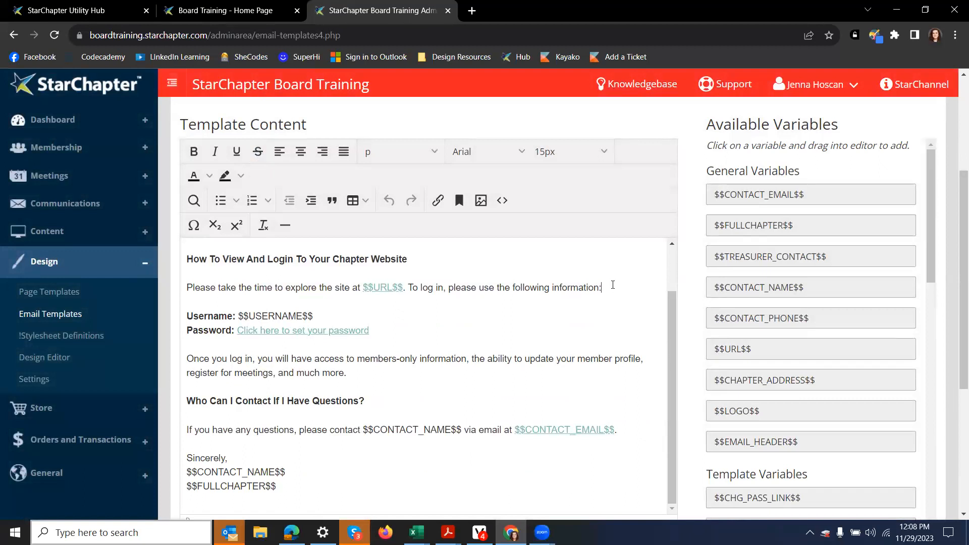
{"action": "type", "text": "This is a sentence. Thi"}
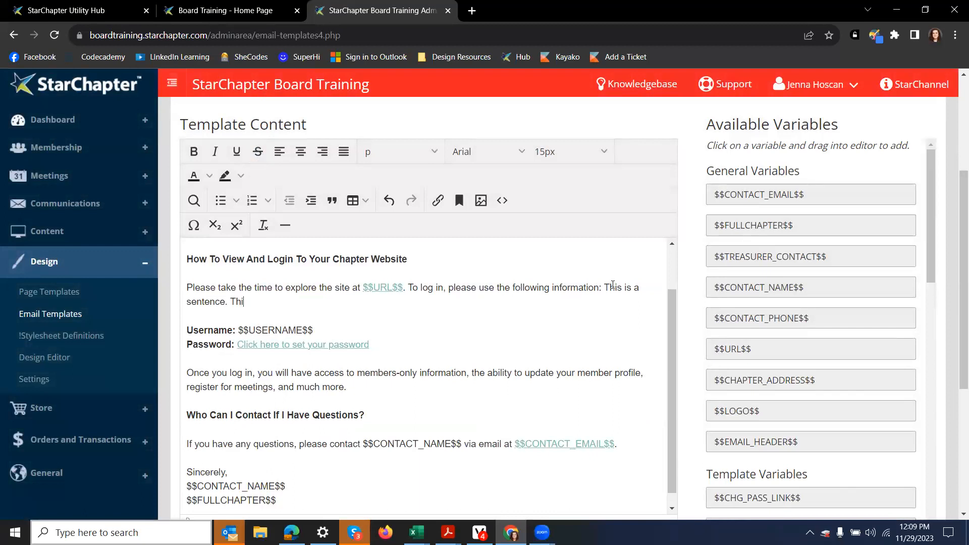
{"action": "type", "text": "s is another sentence."}
Step: Delete the closing contact section and signature, then save the template
{"action": "scroll", "coordinate": [314, 291], "scroll_direction": "down", "scroll_amount": 5}
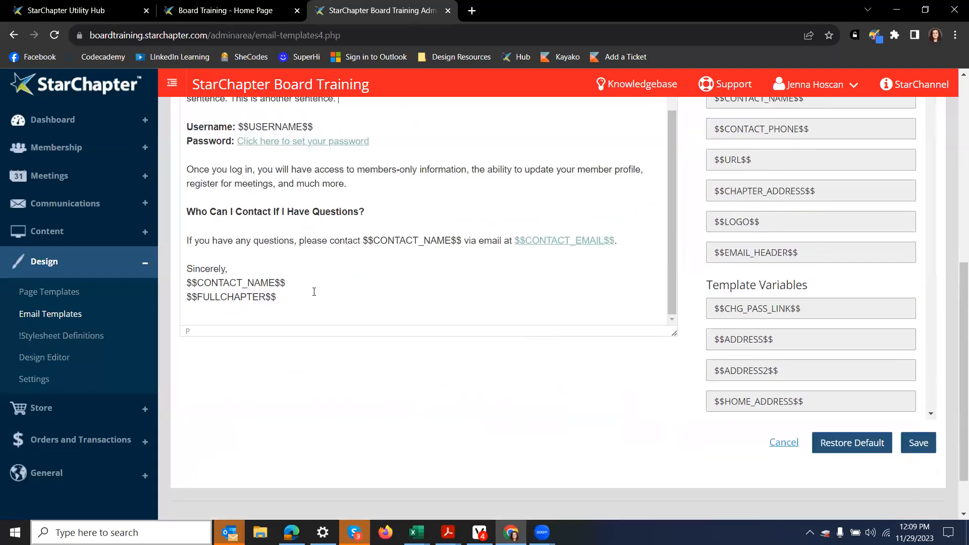
{"action": "left_click_drag", "start_coordinate": [301, 303], "coordinate": [177, 243]}
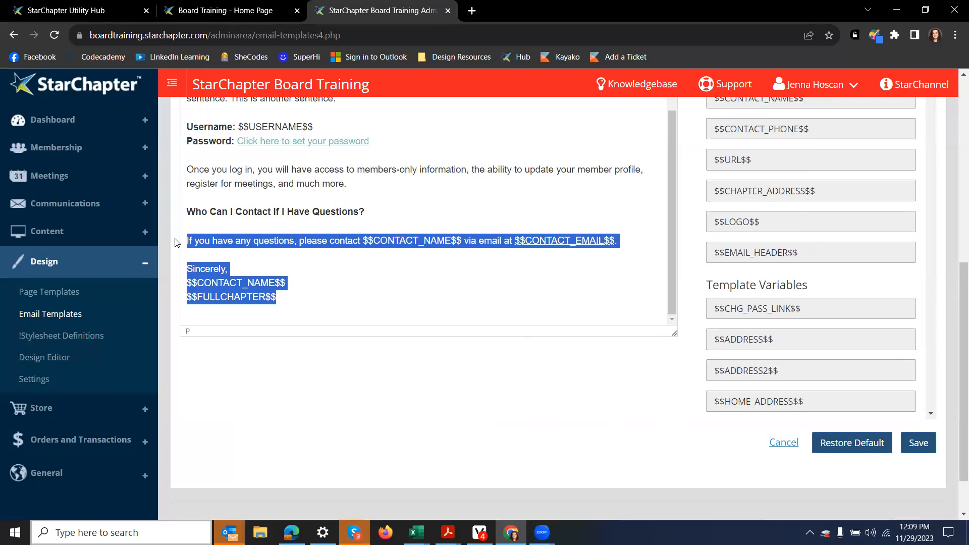
{"action": "left_click_drag", "start_coordinate": [176, 242], "coordinate": [160, 213]}
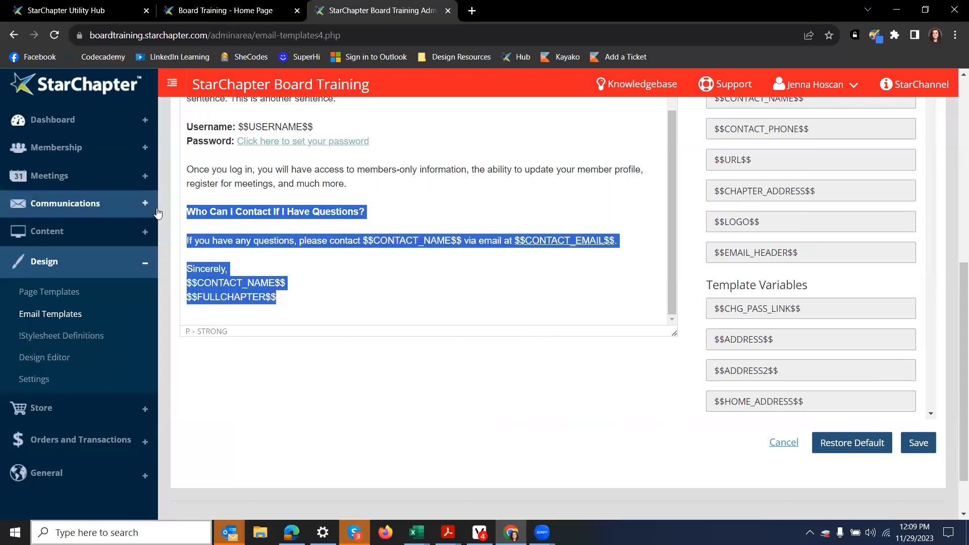
{"action": "key", "text": "BackSpace"}
{"action": "key", "text": "BackSpace"}
{"action": "left_click", "coordinate": [923, 446]}
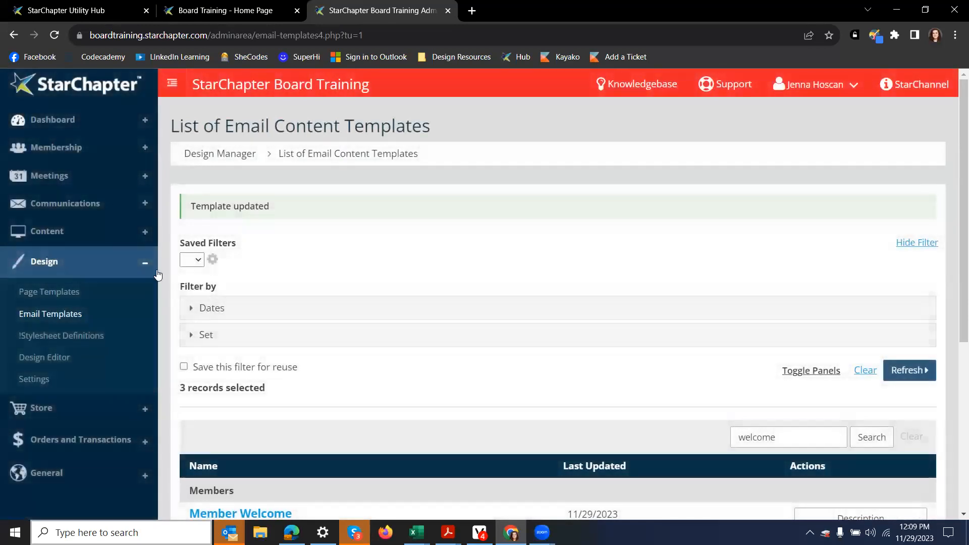
Step: Search the Email Builder list for '2024' and open Member Welcome 2024's layout
{"action": "left_click", "coordinate": [65, 202]}
{"action": "left_click", "coordinate": [44, 297]}
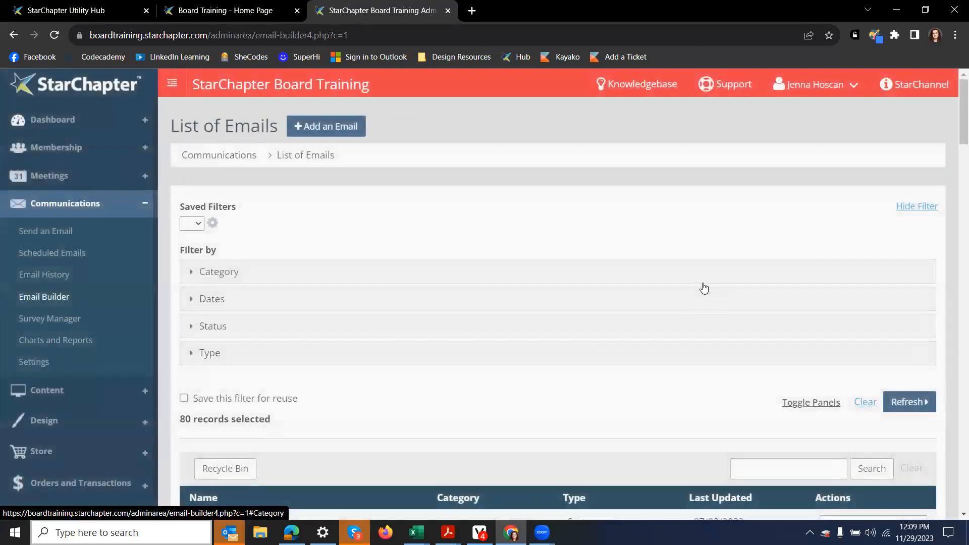
{"action": "scroll", "coordinate": [703, 287], "scroll_direction": "down", "scroll_amount": 3}
{"action": "left_click", "coordinate": [778, 340]}
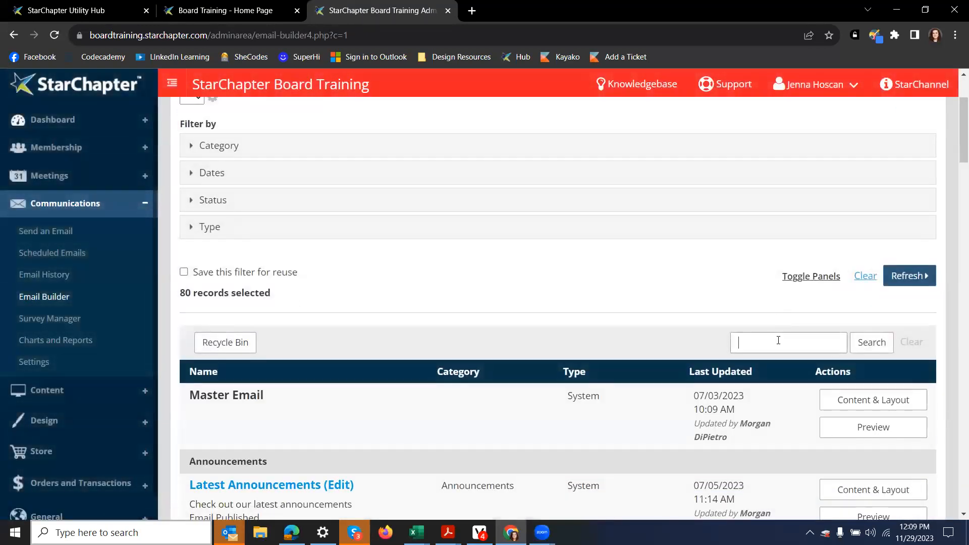
{"action": "type", "text": "2024"}
{"action": "key", "text": "Return"}
{"action": "scroll", "coordinate": [545, 260], "scroll_direction": "down", "scroll_amount": 5}
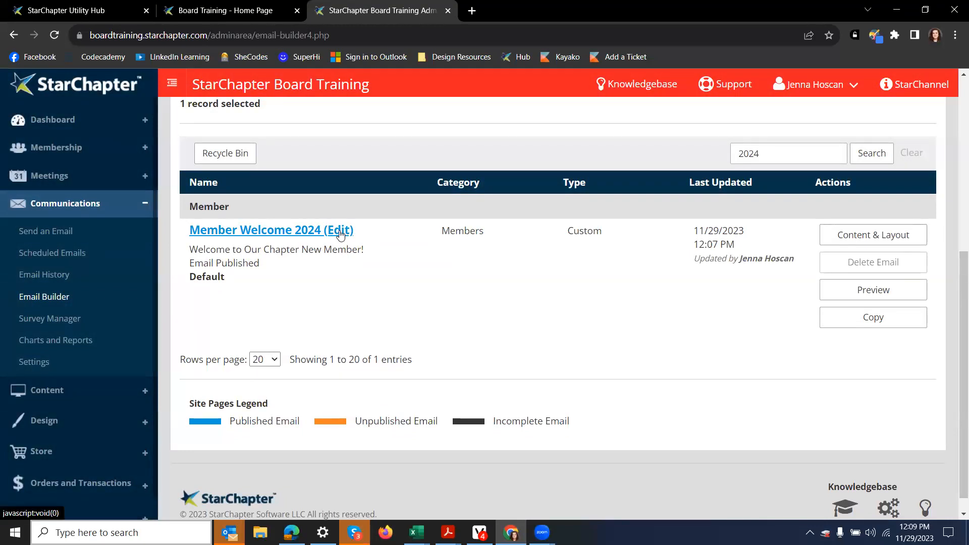
{"action": "left_click", "coordinate": [866, 237]}
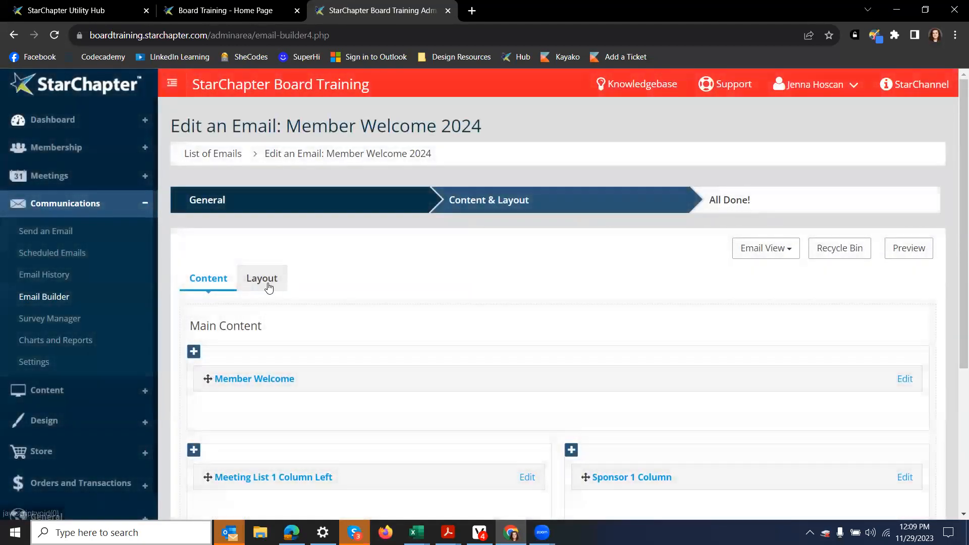
{"action": "left_click", "coordinate": [273, 285]}
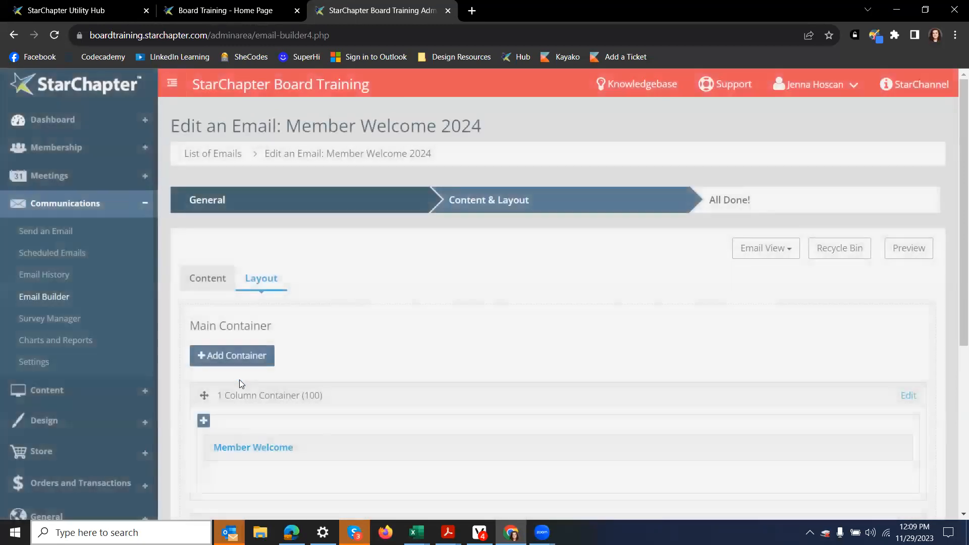
Step: Add a 1 Column container below the 50/50 container and return to the content view
{"action": "scroll", "coordinate": [239, 379], "scroll_direction": "down", "scroll_amount": 5}
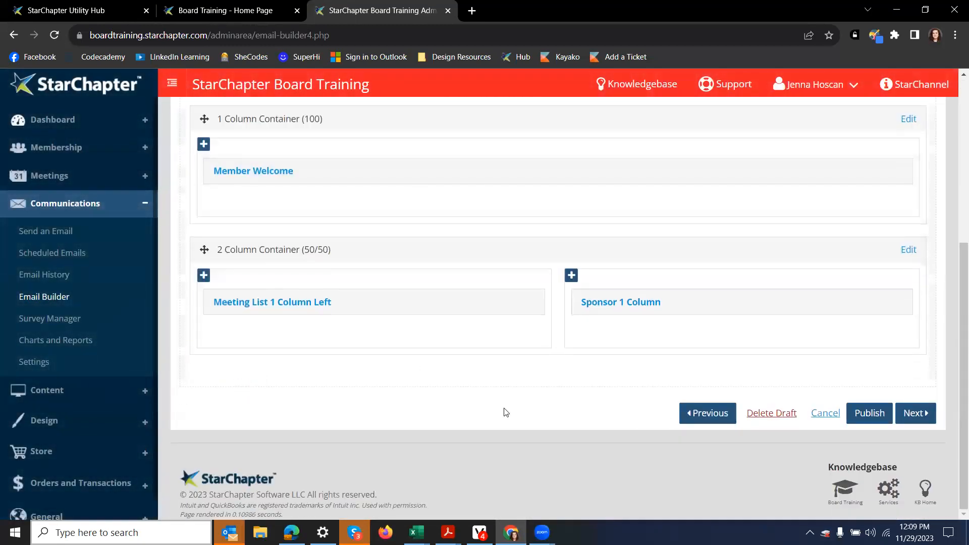
{"action": "scroll", "coordinate": [303, 304], "scroll_direction": "up", "scroll_amount": 4}
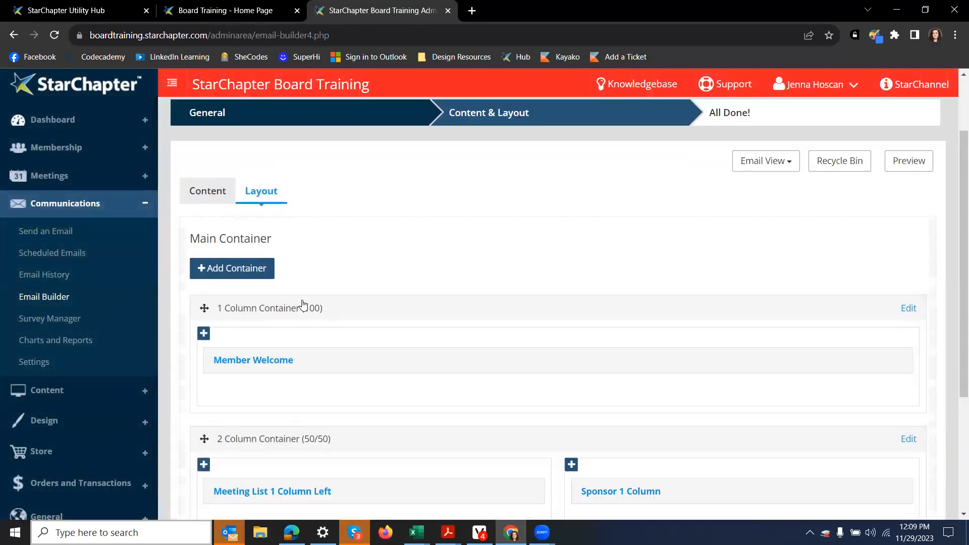
{"action": "left_click", "coordinate": [213, 268]}
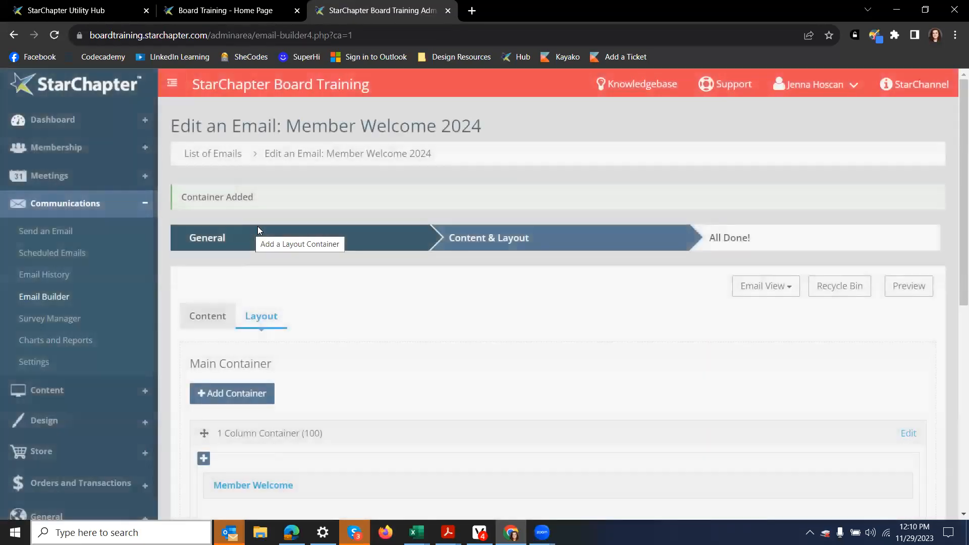
{"action": "scroll", "coordinate": [368, 253], "scroll_direction": "down", "scroll_amount": 5}
{"action": "scroll", "coordinate": [298, 278], "scroll_direction": "up", "scroll_amount": 3}
{"action": "left_click", "coordinate": [201, 129]}
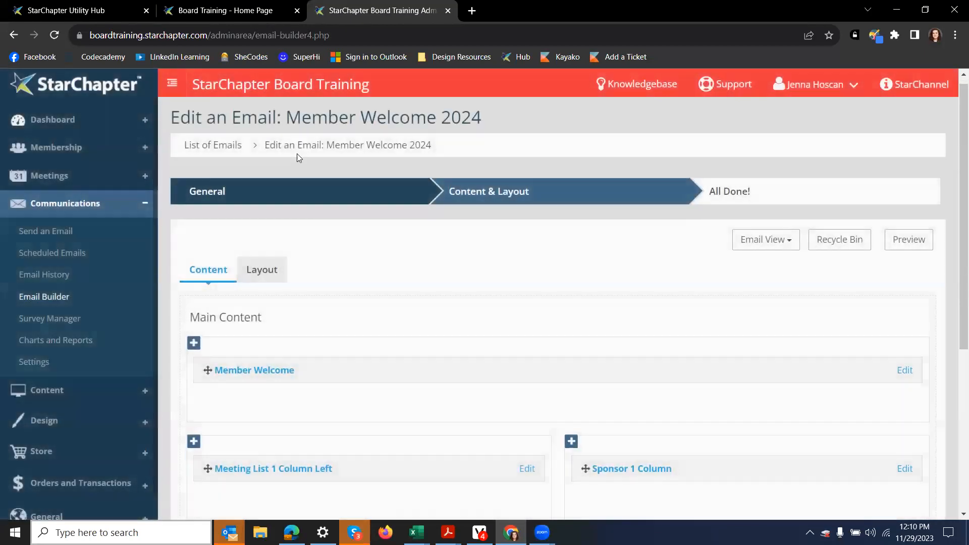
Step: Add a Blank content section to the new container and title it 'Signature'
{"action": "scroll", "coordinate": [277, 353], "scroll_direction": "down", "scroll_amount": 5}
{"action": "left_click", "coordinate": [194, 296]}
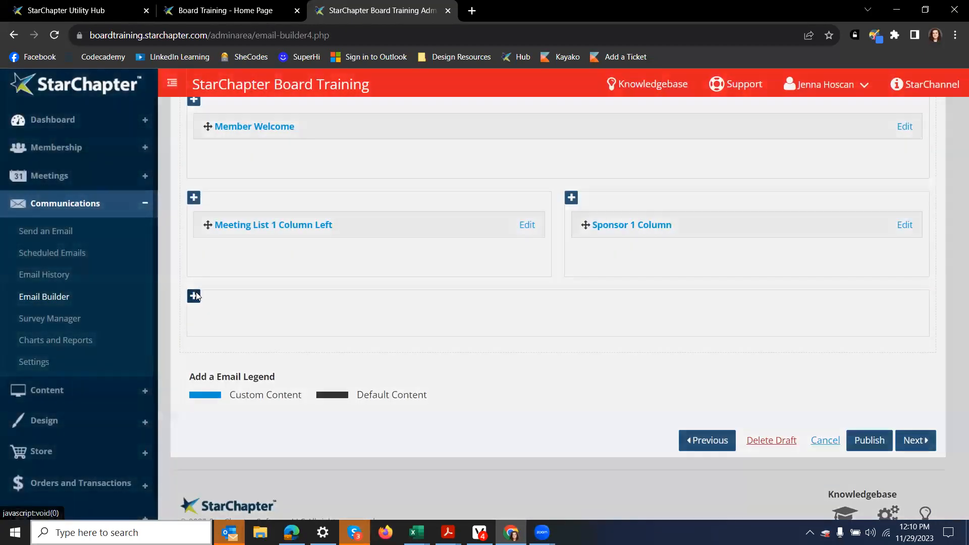
{"action": "left_click", "coordinate": [262, 222]}
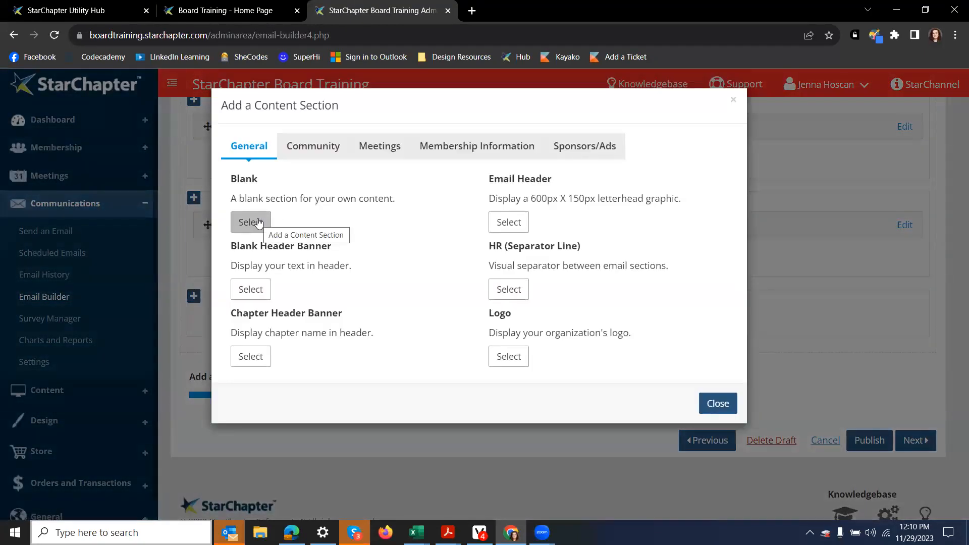
{"action": "left_click", "coordinate": [258, 223]}
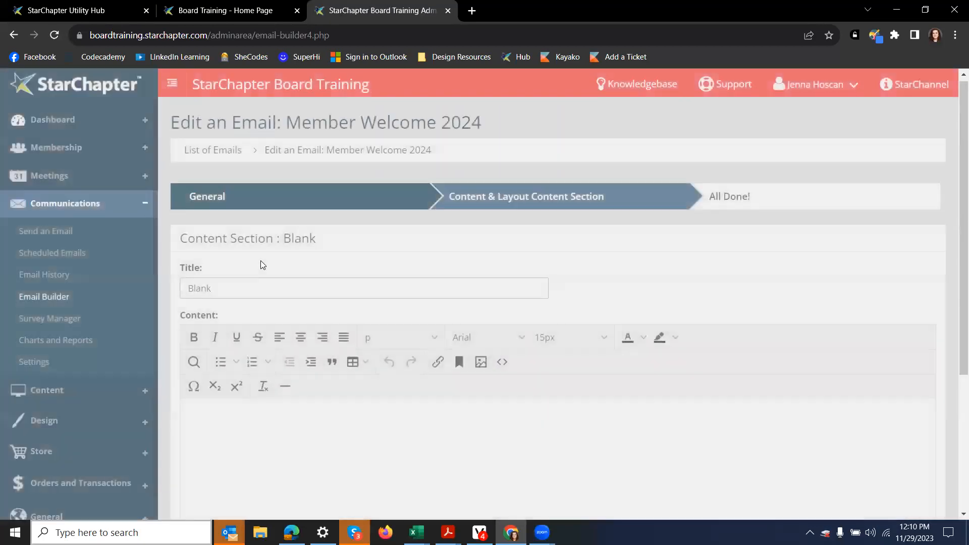
{"action": "scroll", "coordinate": [261, 261], "scroll_direction": "down", "scroll_amount": 4}
{"action": "scroll", "coordinate": [248, 278], "scroll_direction": "up", "scroll_amount": 3}
{"action": "left_click_drag", "start_coordinate": [277, 227], "coordinate": [107, 214]}
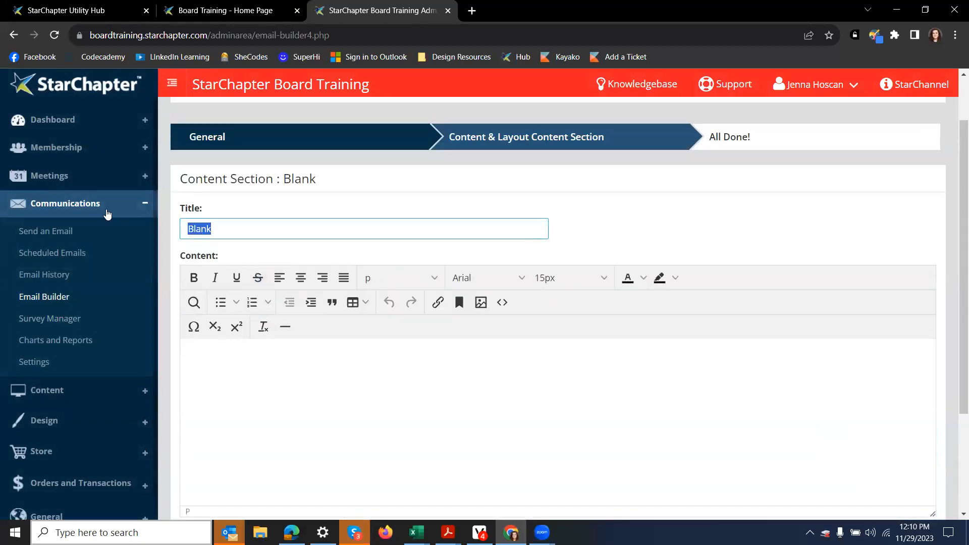
{"action": "type", "text": "Signature"}
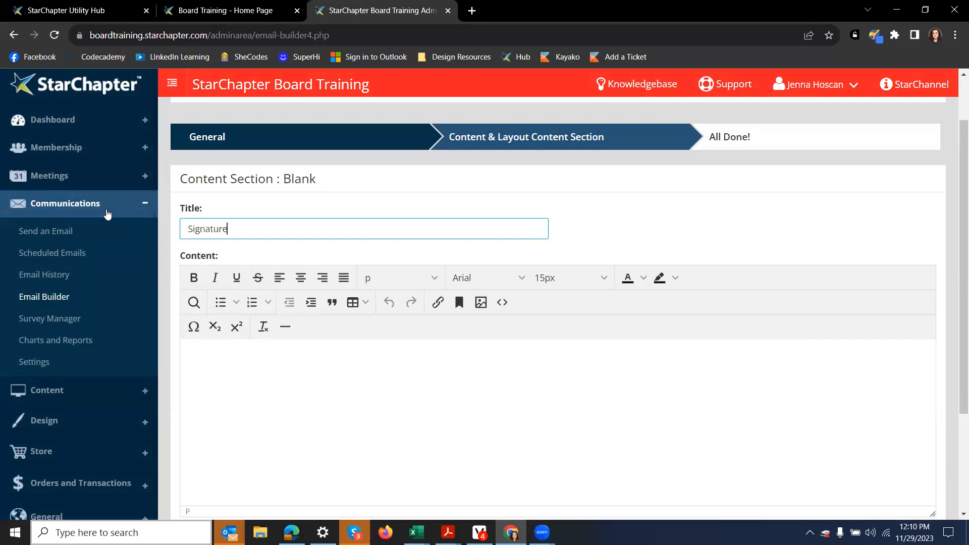
Step: Write the Membership Chair contact note with their e-mail, plus 'Sincerely,' and the chair's name
{"action": "left_click", "coordinate": [232, 378]}
{"action": "type", "text": "If you have any questions,"}
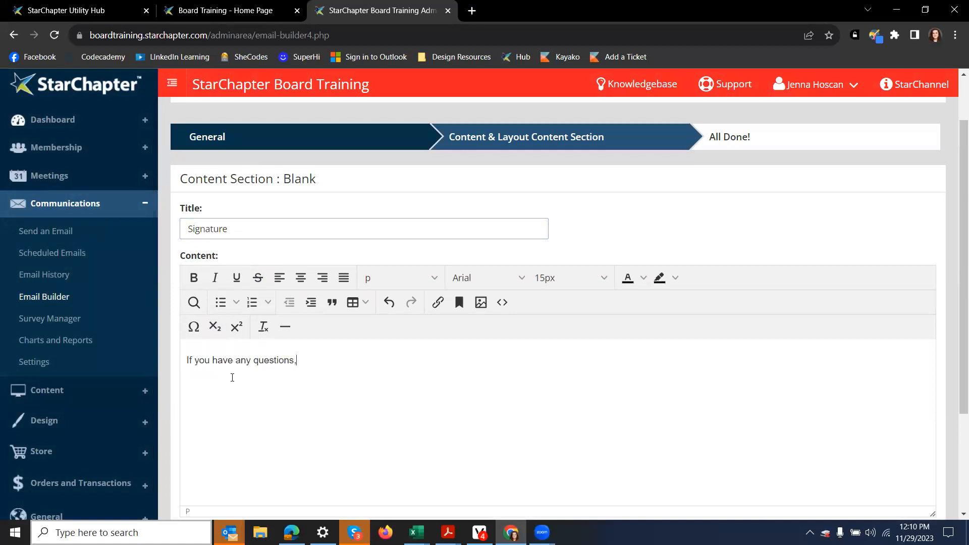
{"action": "type", "text": " please contact our Membership C"}
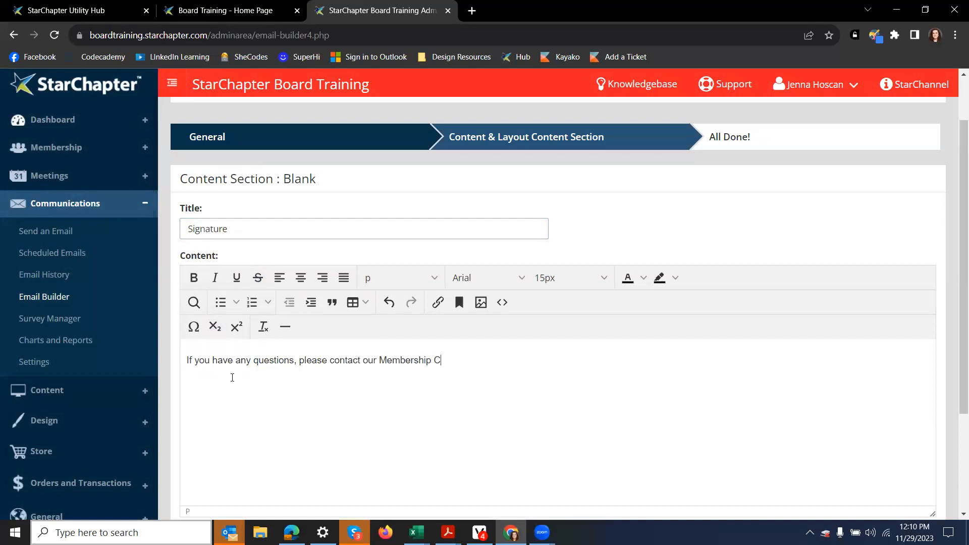
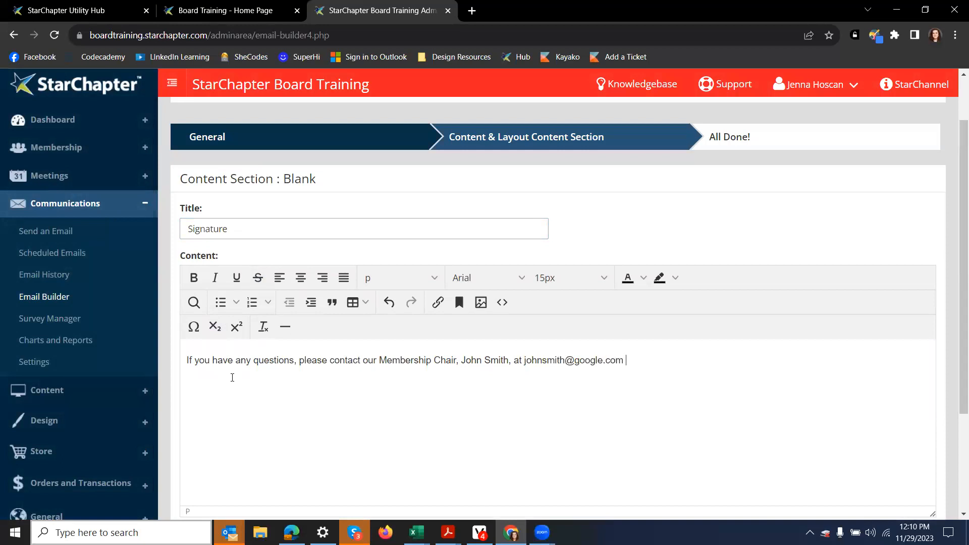
{"action": "type", "text": ". Sincerly"}
{"action": "key", "text": "BackSpace"}
{"action": "type", "text": "ely,"}
{"action": "key", "text": "Return"}
{"action": "type", "text": "John Smith"}
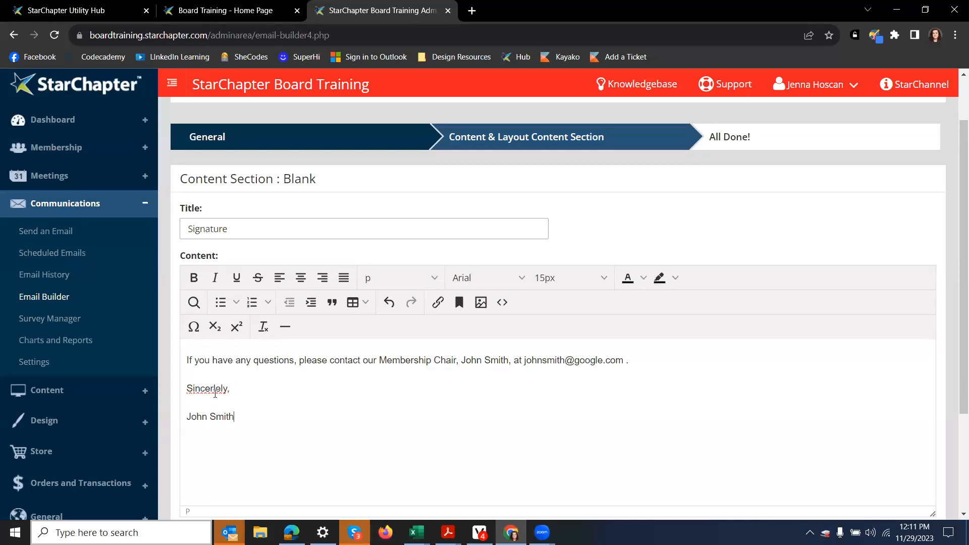
{"action": "right_click", "coordinate": [215, 394]}
{"action": "left_click", "coordinate": [308, 225]}
{"action": "left_click_drag", "start_coordinate": [626, 354], "coordinate": [530, 356]}
{"action": "key", "text": "ctrl+c"}
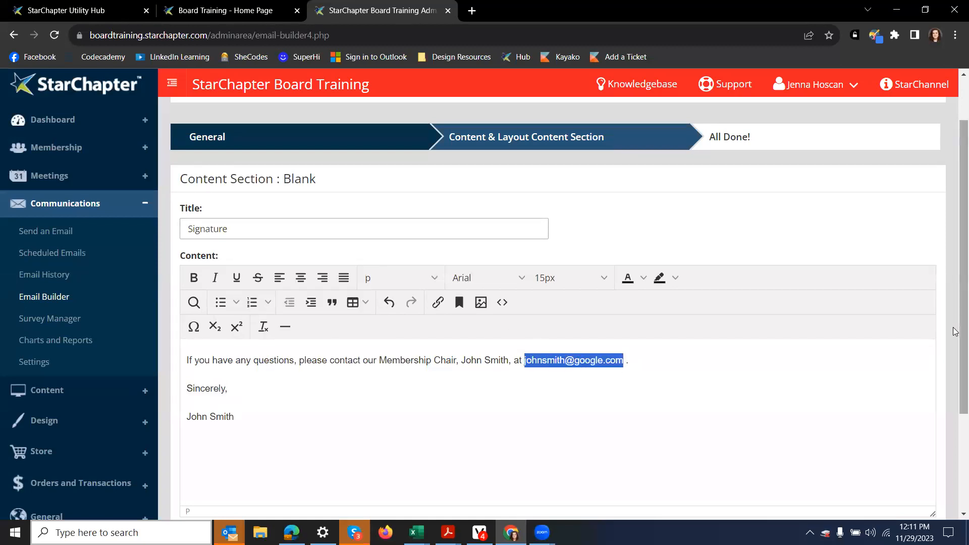
Step: Link the chair's e-mail address as a mailto: link opening in a new window
{"action": "left_click", "coordinate": [438, 302]}
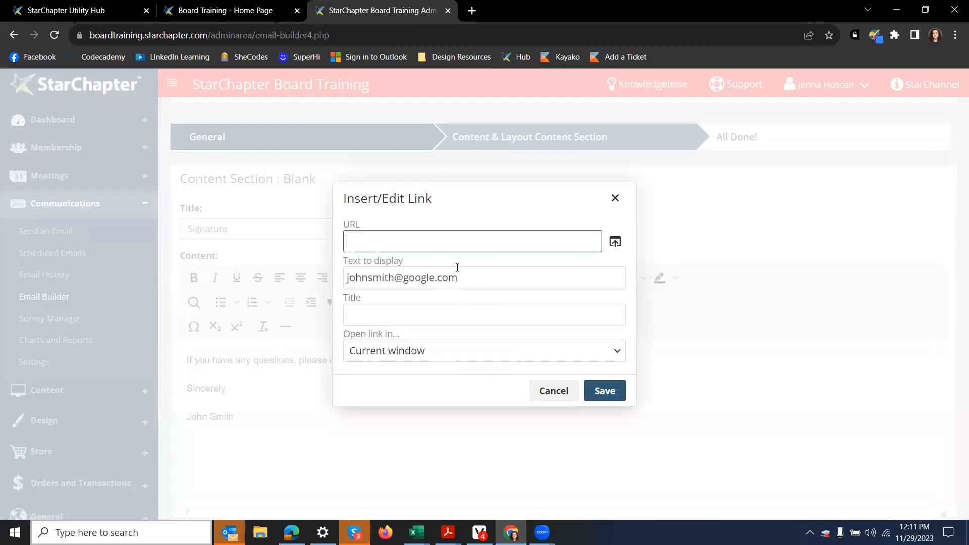
{"action": "type", "text": "mailto:"}
{"action": "key", "text": "ctrl+v"}
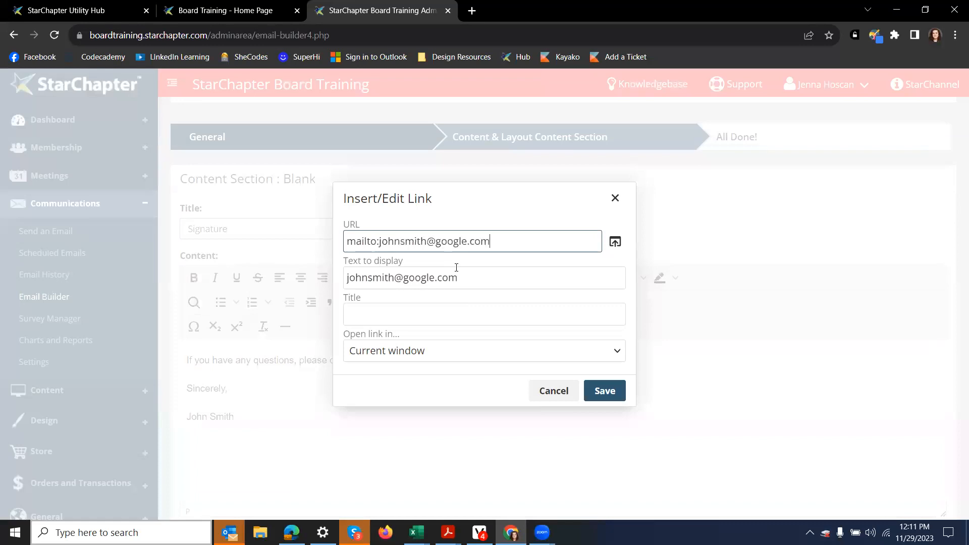
{"action": "left_click", "coordinate": [439, 356]}
{"action": "left_click", "coordinate": [452, 393]}
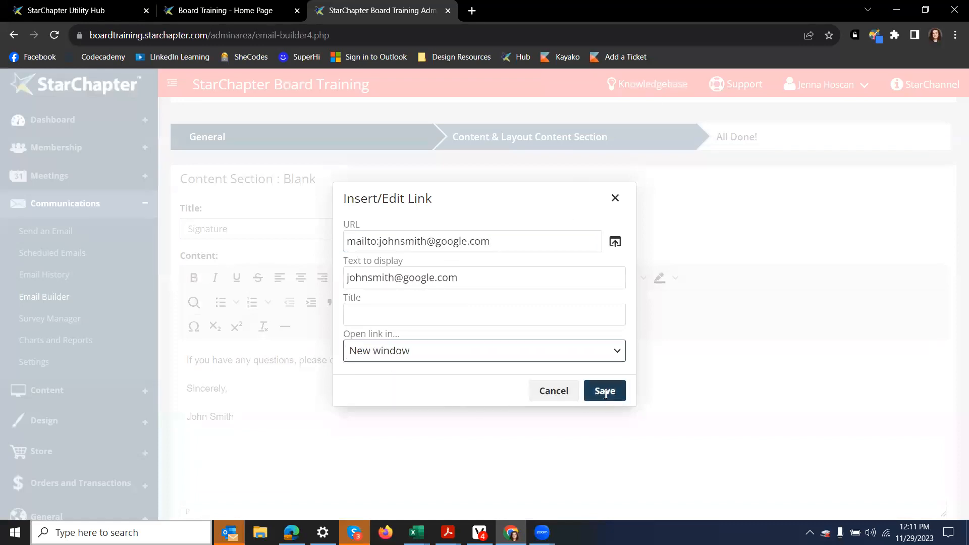
{"action": "left_click", "coordinate": [605, 391]}
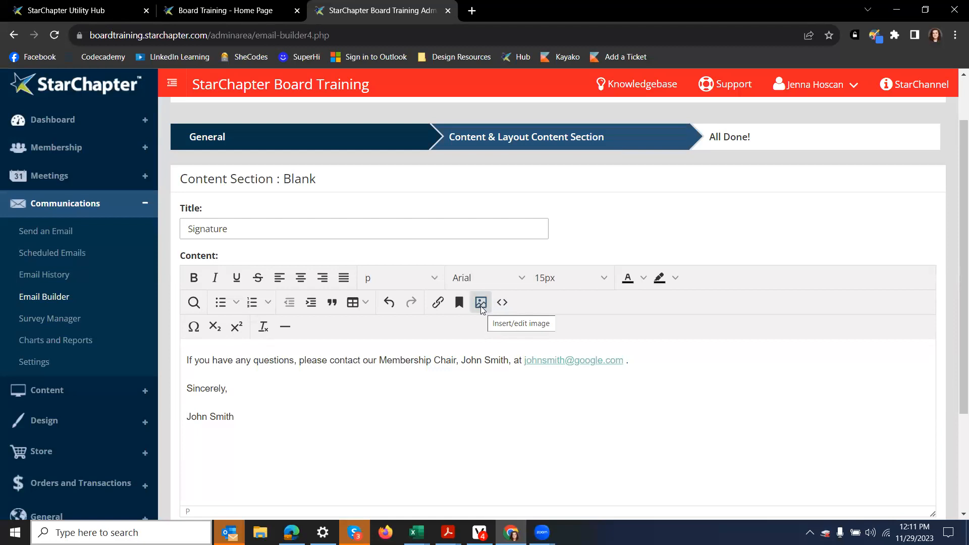
Step: Insert a member photo from the members folder, shrink it, and float it left of the sign-off
{"action": "left_click", "coordinate": [480, 305]}
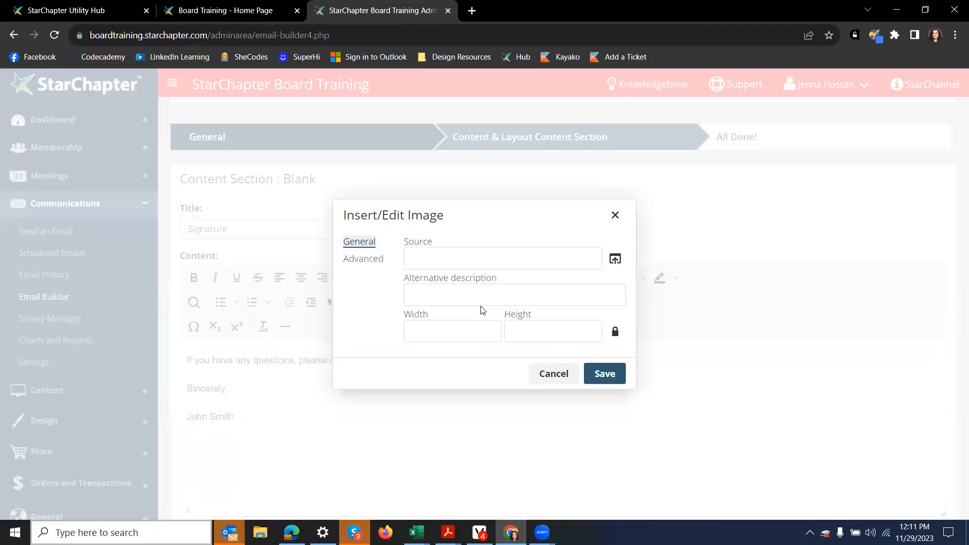
{"action": "left_click", "coordinate": [615, 260]}
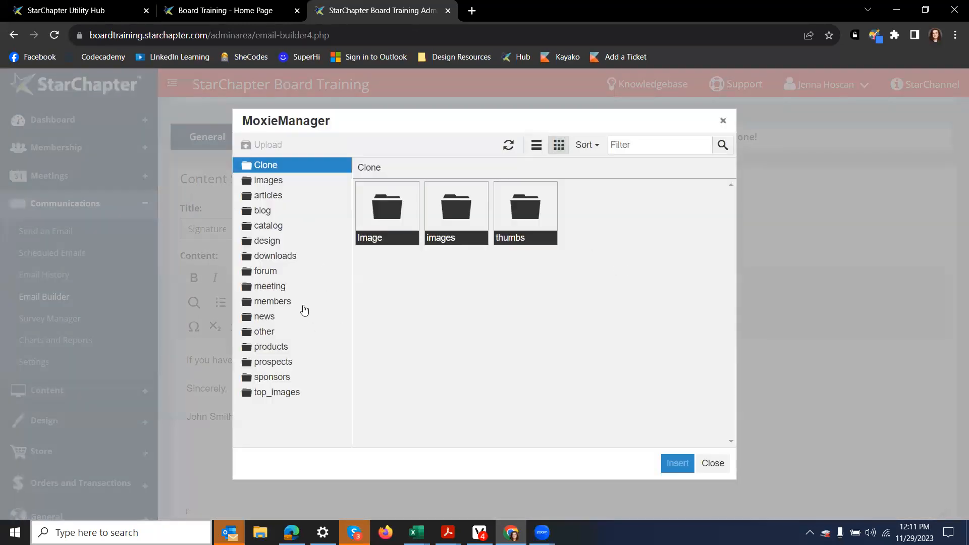
{"action": "left_click", "coordinate": [300, 307]}
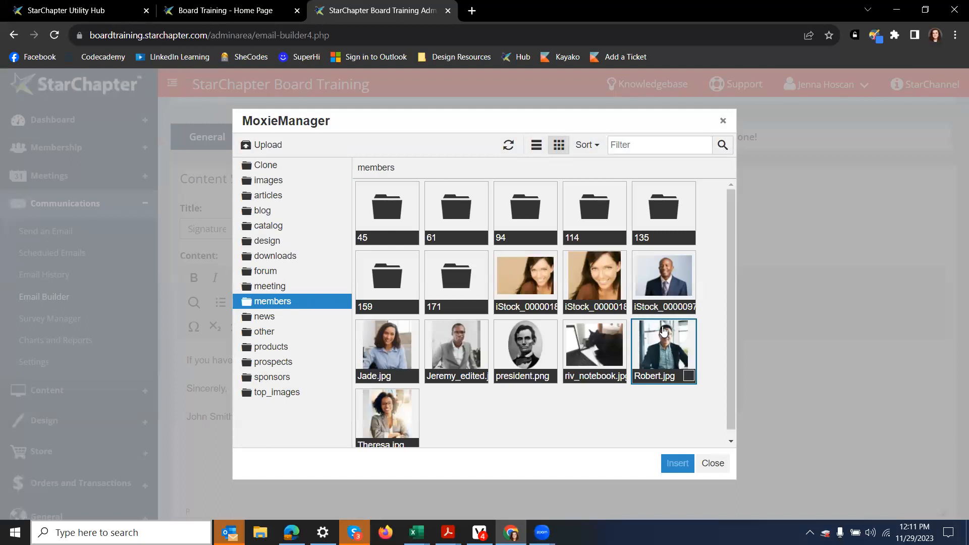
{"action": "double_click", "coordinate": [664, 341]}
{"action": "left_click", "coordinate": [592, 373]}
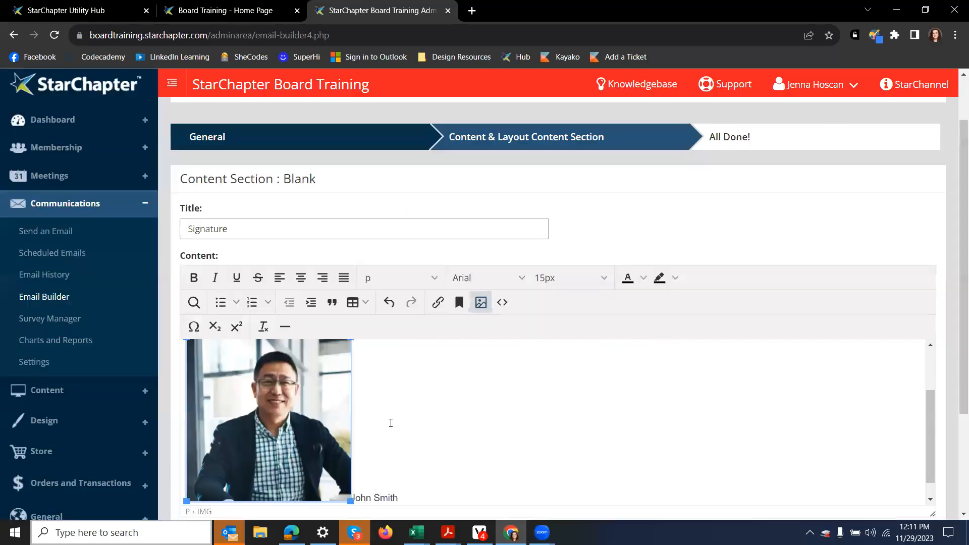
{"action": "scroll", "coordinate": [343, 403], "scroll_direction": "down", "scroll_amount": 3}
{"action": "left_click_drag", "start_coordinate": [336, 335], "coordinate": [255, 242]}
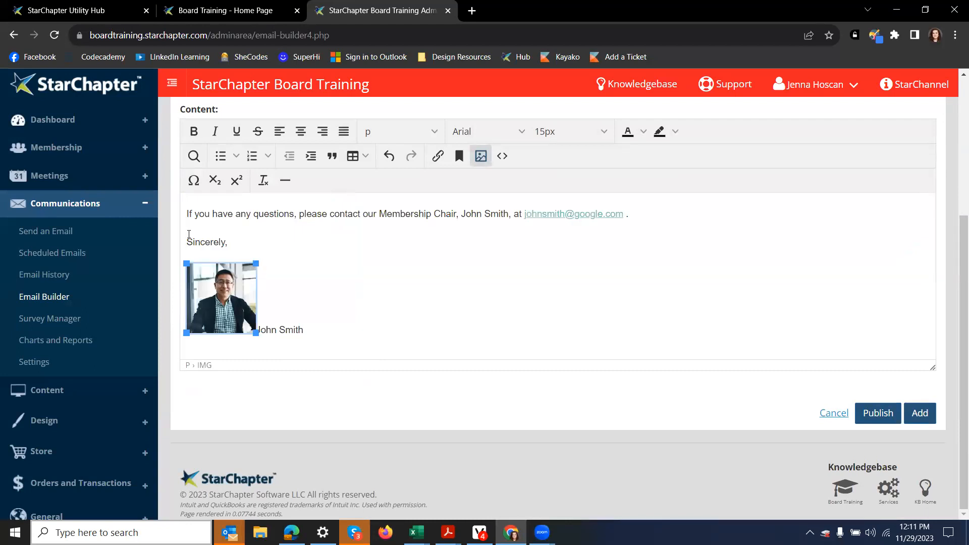
{"action": "left_click_drag", "start_coordinate": [196, 278], "coordinate": [188, 242]}
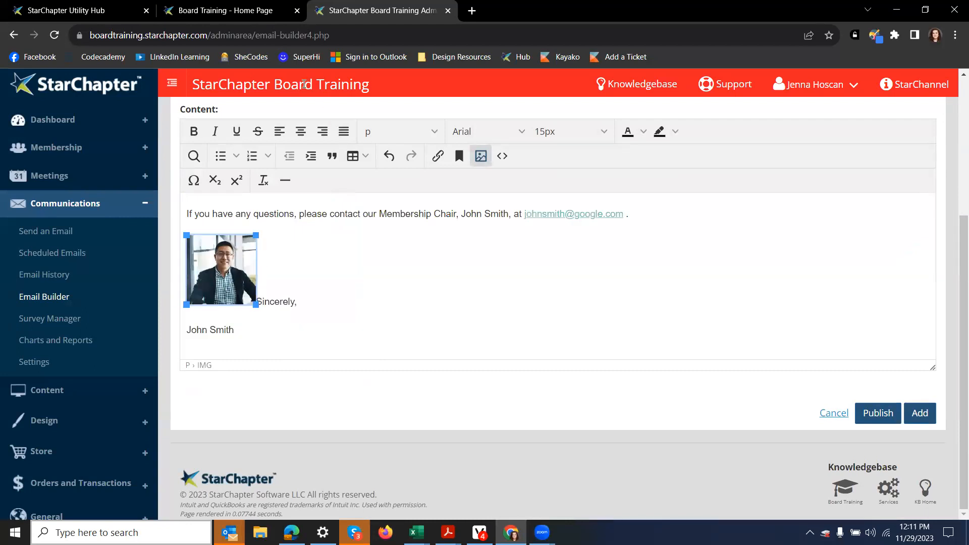
{"action": "left_click", "coordinate": [280, 133]}
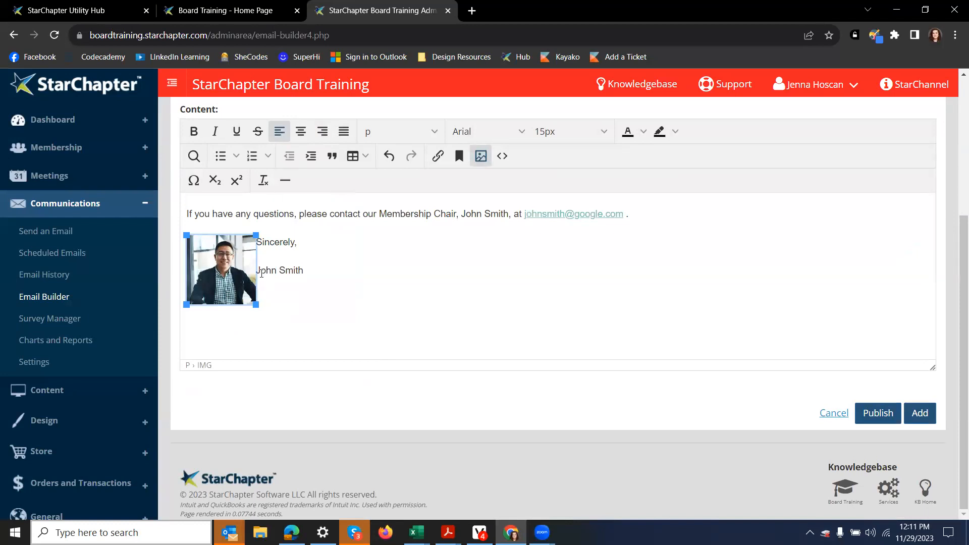
Step: Put the name directly under the sign-off and give the photo 15 horizontal spacing
{"action": "left_click", "coordinate": [259, 273]}
{"action": "key", "text": "BackSpace"}
{"action": "key", "text": "shift+Return"}
{"action": "left_click", "coordinate": [205, 272]}
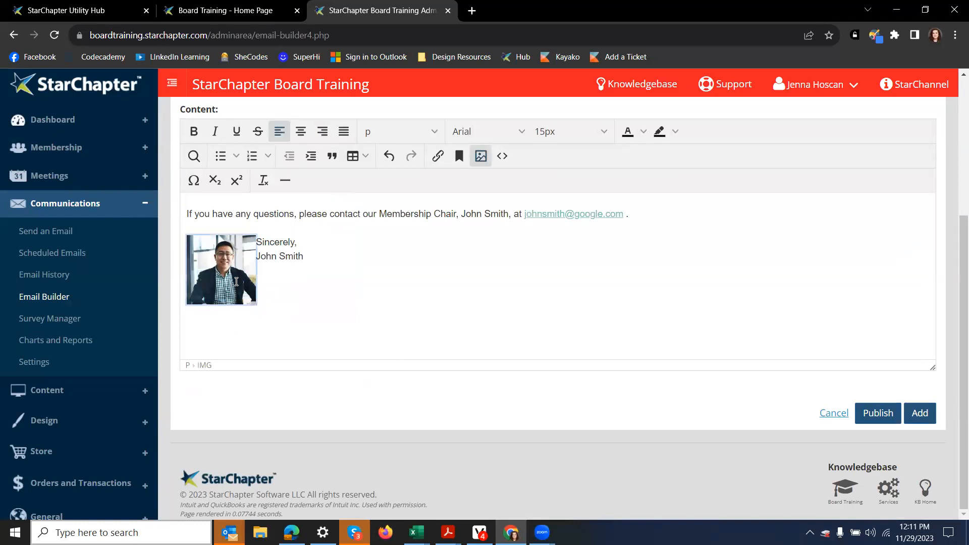
{"action": "left_click", "coordinate": [482, 157]}
{"action": "left_click", "coordinate": [348, 261]}
{"action": "left_click", "coordinate": [534, 259]}
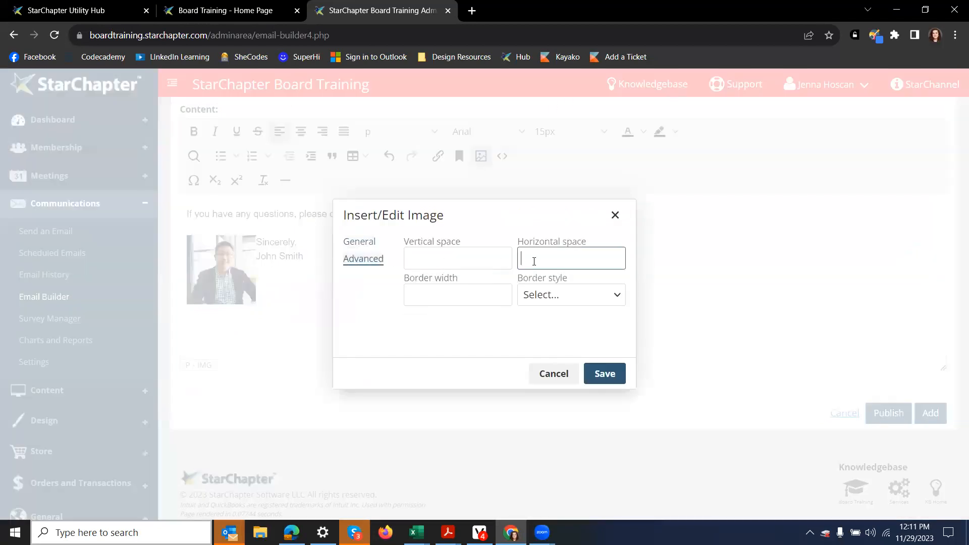
{"action": "type", "text": "15"}
{"action": "left_click", "coordinate": [620, 384]}
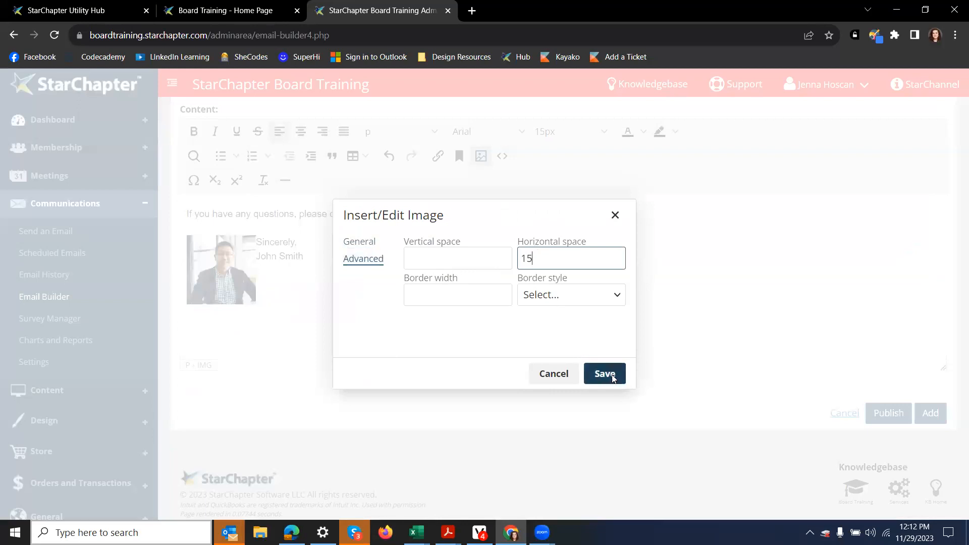
Step: Make the sign-off a Heading 3 and add the Signature section to the email
{"action": "left_click_drag", "start_coordinate": [316, 242], "coordinate": [275, 241]}
{"action": "left_click", "coordinate": [400, 131]}
{"action": "mouse_move", "coordinate": [396, 155]}
{"action": "left_click", "coordinate": [456, 199]}
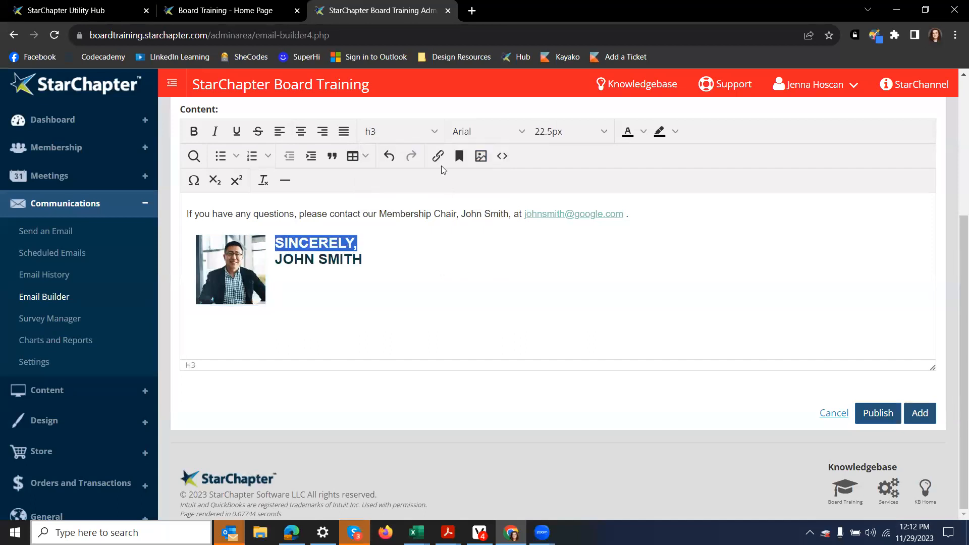
{"action": "left_click", "coordinate": [438, 323]}
{"action": "left_click", "coordinate": [925, 419]}
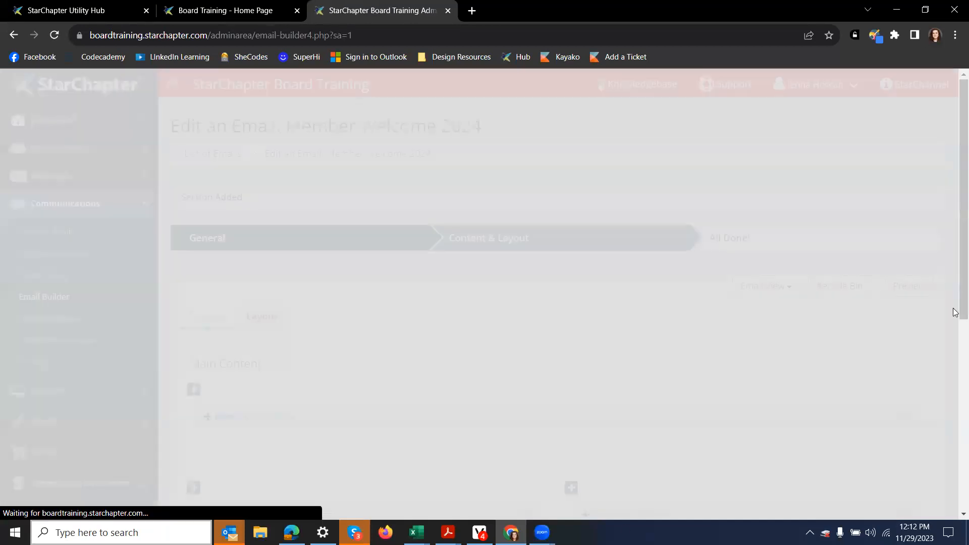
Step: Preview the email full screen, close the preview, and reopen the Signature section
{"action": "left_click", "coordinate": [909, 286]}
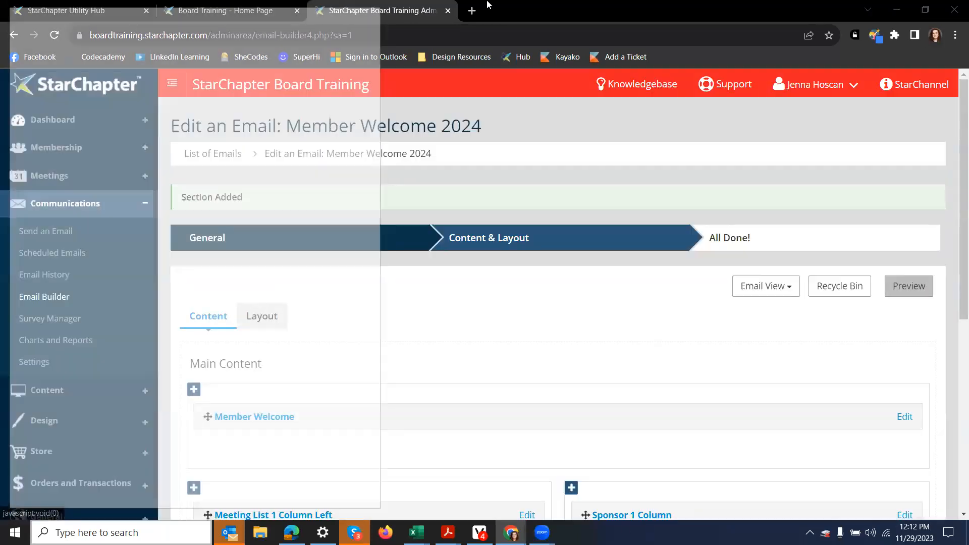
{"action": "left_click", "coordinate": [340, 8]}
{"action": "scroll", "coordinate": [378, 212], "scroll_direction": "down", "scroll_amount": 2}
{"action": "scroll", "coordinate": [378, 212], "scroll_direction": "down", "scroll_amount": 4}
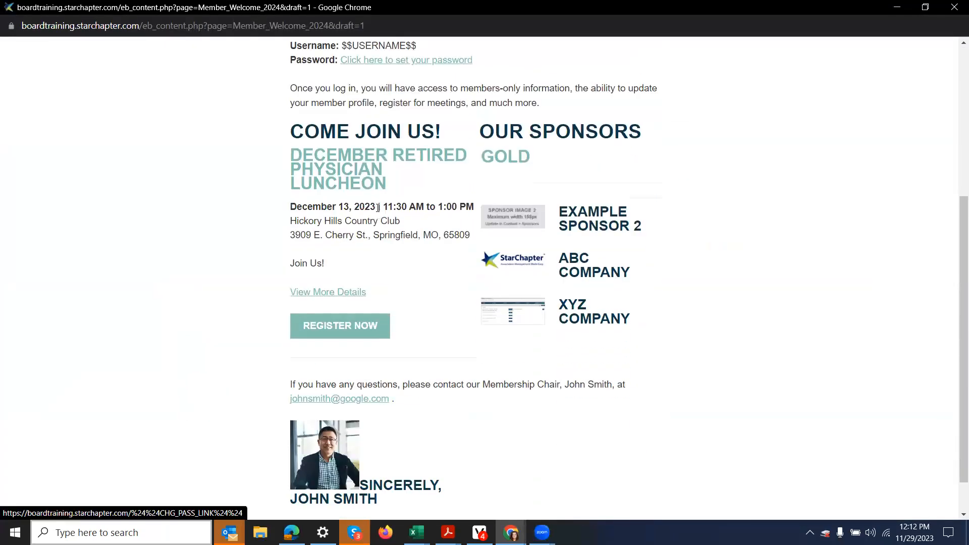
{"action": "right_click", "coordinate": [469, 407]}
{"action": "left_click", "coordinate": [427, 384]}
{"action": "scroll", "coordinate": [426, 385], "scroll_direction": "up", "scroll_amount": 2}
{"action": "scroll", "coordinate": [393, 406], "scroll_direction": "down", "scroll_amount": 2}
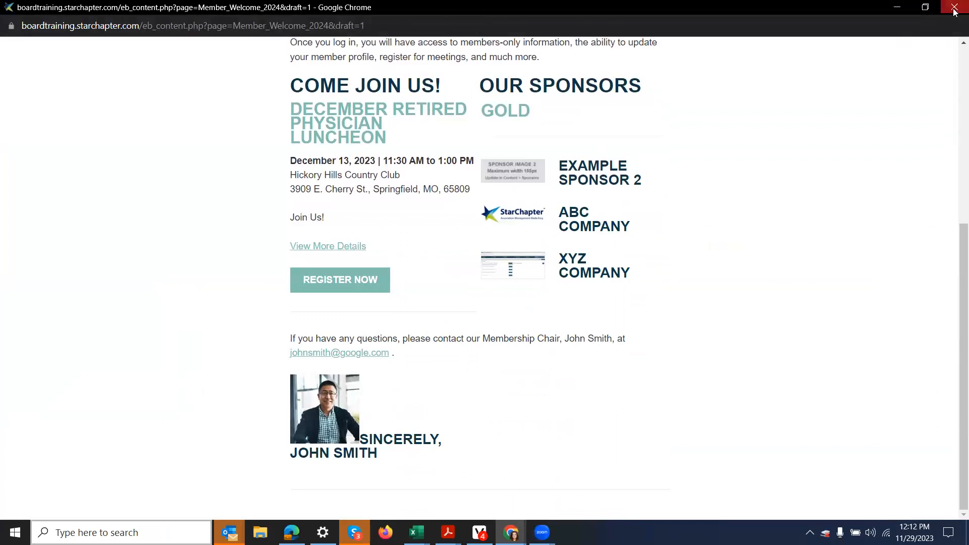
{"action": "left_click", "coordinate": [955, 7]}
{"action": "scroll", "coordinate": [883, 294], "scroll_direction": "down", "scroll_amount": 7}
{"action": "scroll", "coordinate": [884, 295], "scroll_direction": "up", "scroll_amount": 1}
{"action": "left_click", "coordinate": [909, 320]}
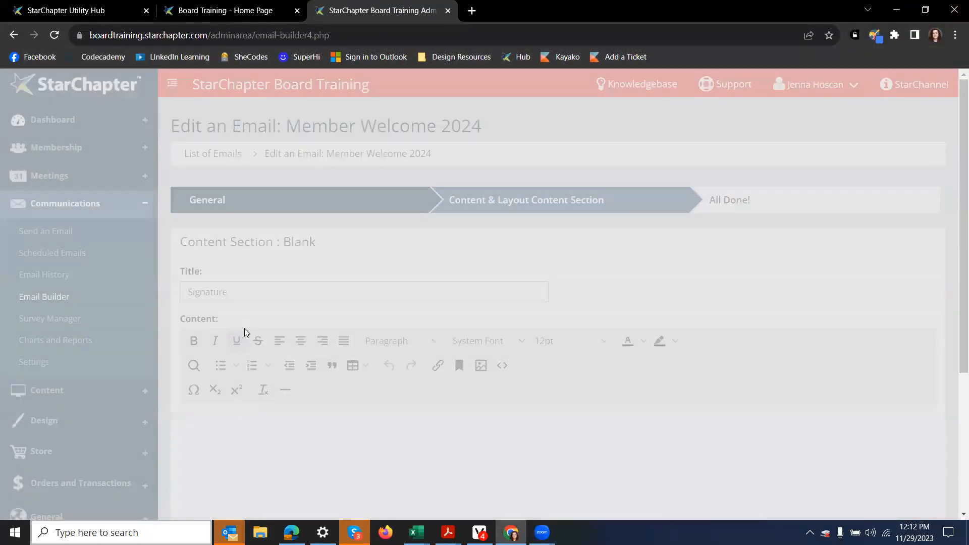
Step: Move the SINCERELY sign-off onto a new line below the photo and publish the email
{"action": "scroll", "coordinate": [245, 333], "scroll_direction": "down", "scroll_amount": 5}
{"action": "left_click", "coordinate": [271, 246]}
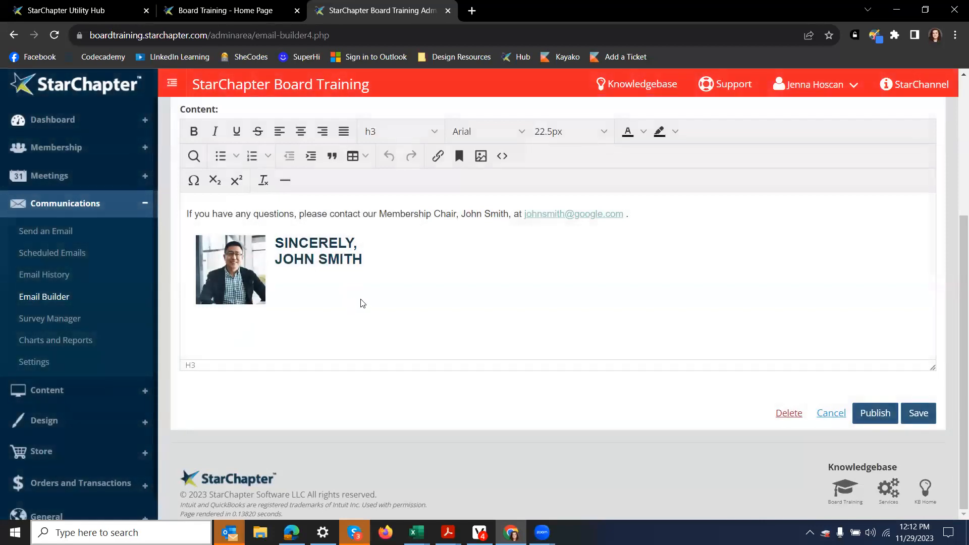
{"action": "key", "text": "Return"}
{"action": "key", "text": "Return"}
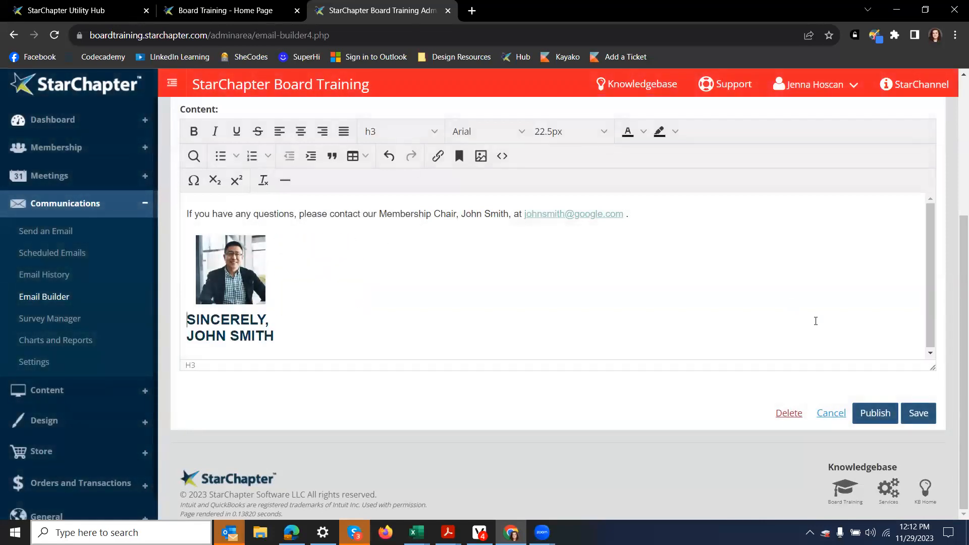
{"action": "left_click", "coordinate": [887, 417]}
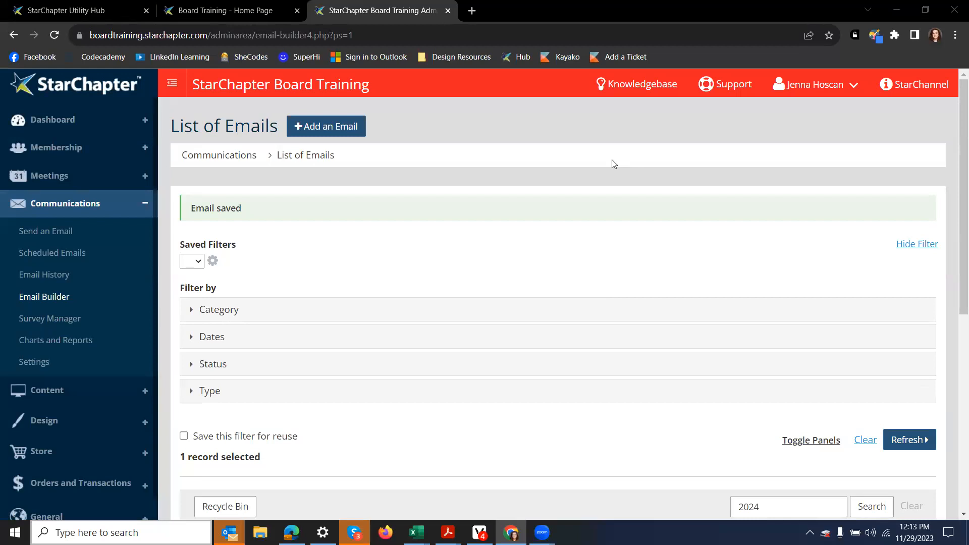
Step: Clear the '2024' search and search 'meeting' to list the 7 meeting emails
{"action": "scroll", "coordinate": [611, 214], "scroll_direction": "down", "scroll_amount": 5}
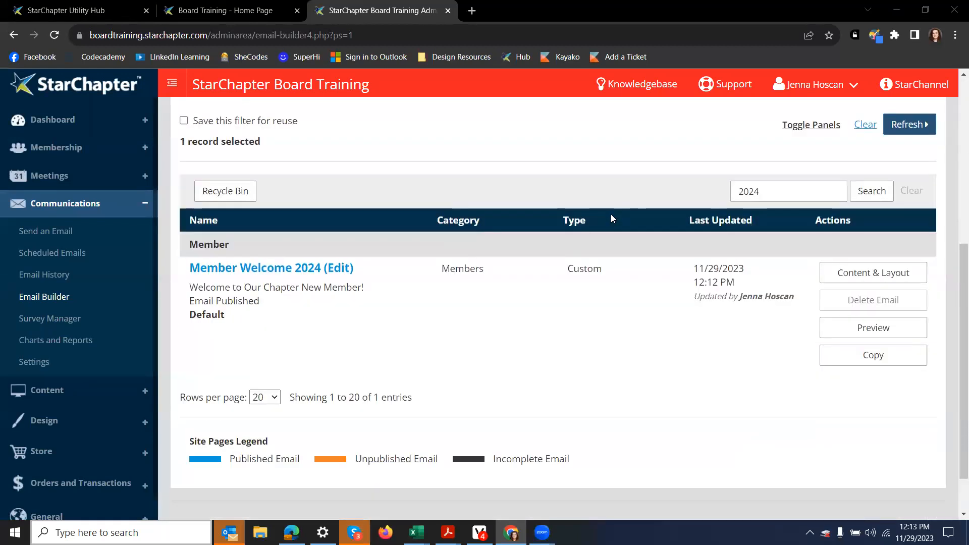
{"action": "left_click", "coordinate": [912, 194]}
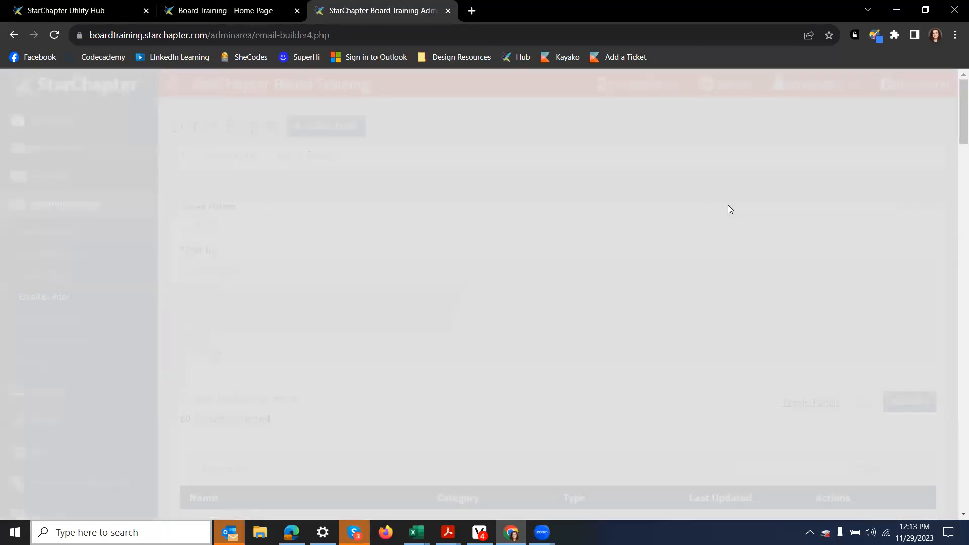
{"action": "scroll", "coordinate": [720, 200], "scroll_direction": "down", "scroll_amount": 5}
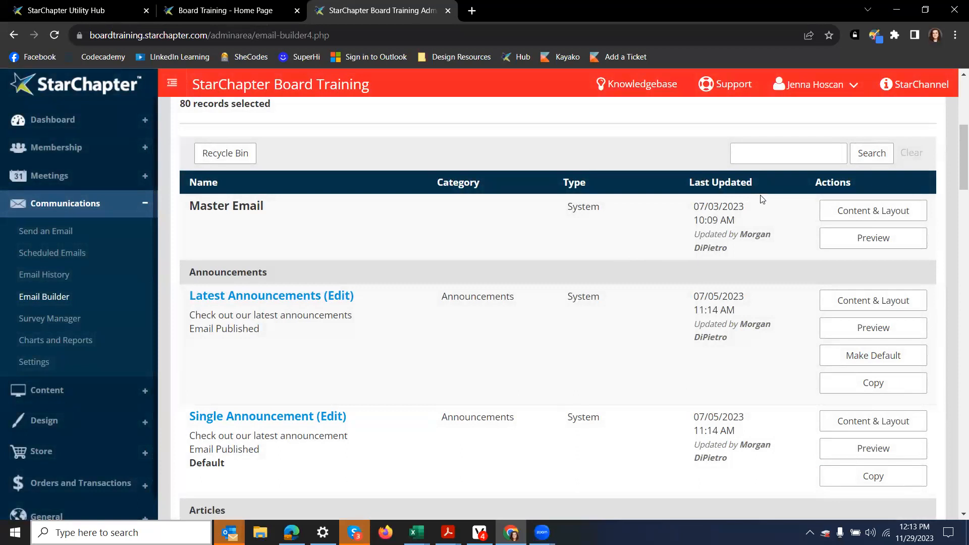
{"action": "left_click", "coordinate": [768, 154]}
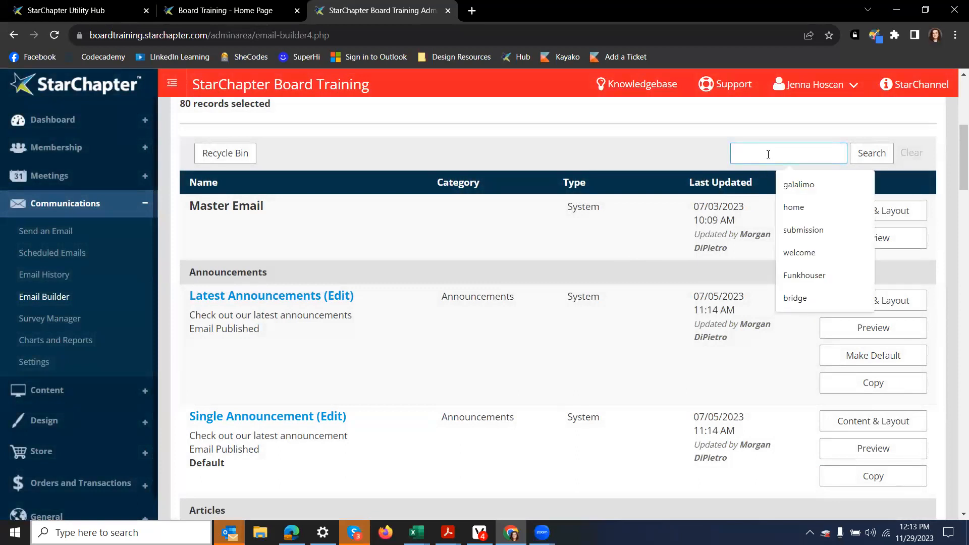
{"action": "type", "text": "meeting"}
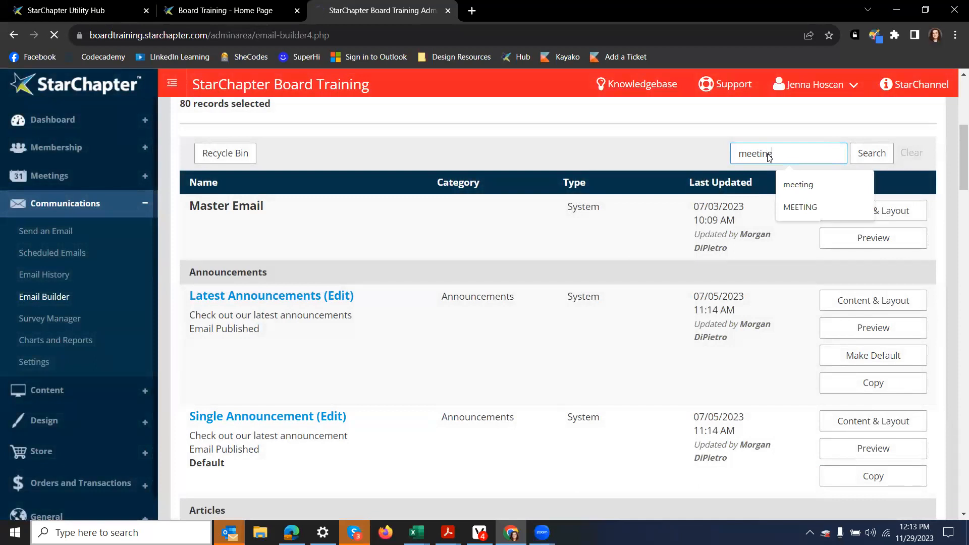
{"action": "key", "text": "Return"}
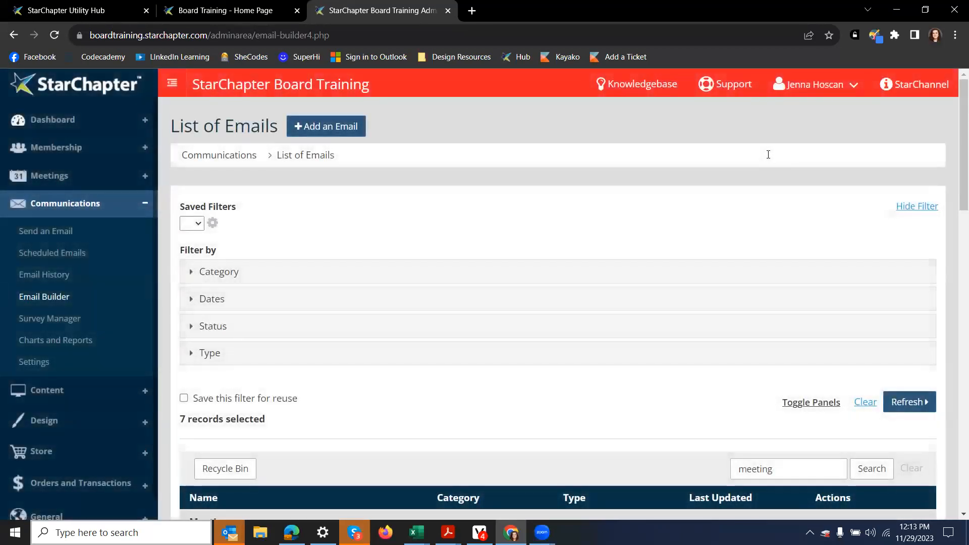
{"action": "scroll", "coordinate": [339, 143], "scroll_direction": "down", "scroll_amount": 10}
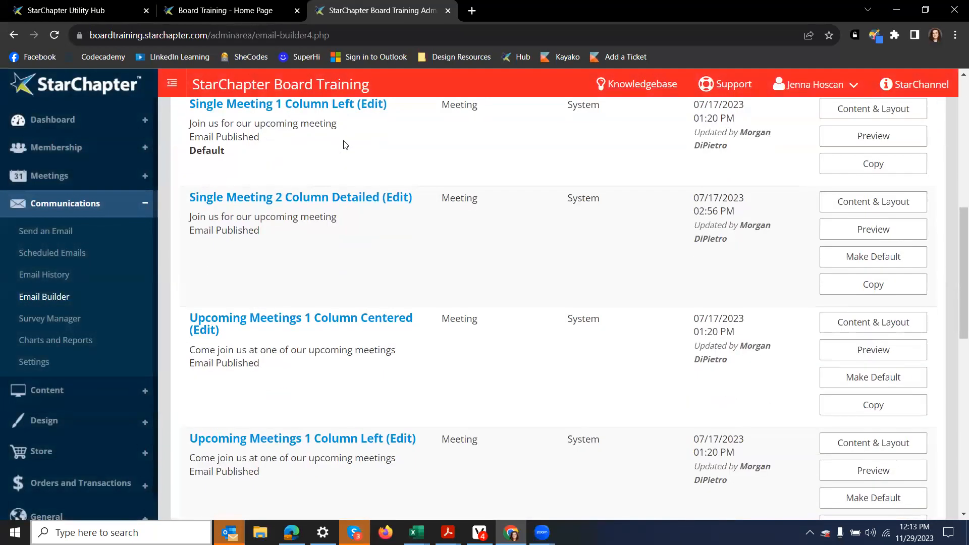
{"action": "scroll", "coordinate": [353, 202], "scroll_direction": "down", "scroll_amount": 1}
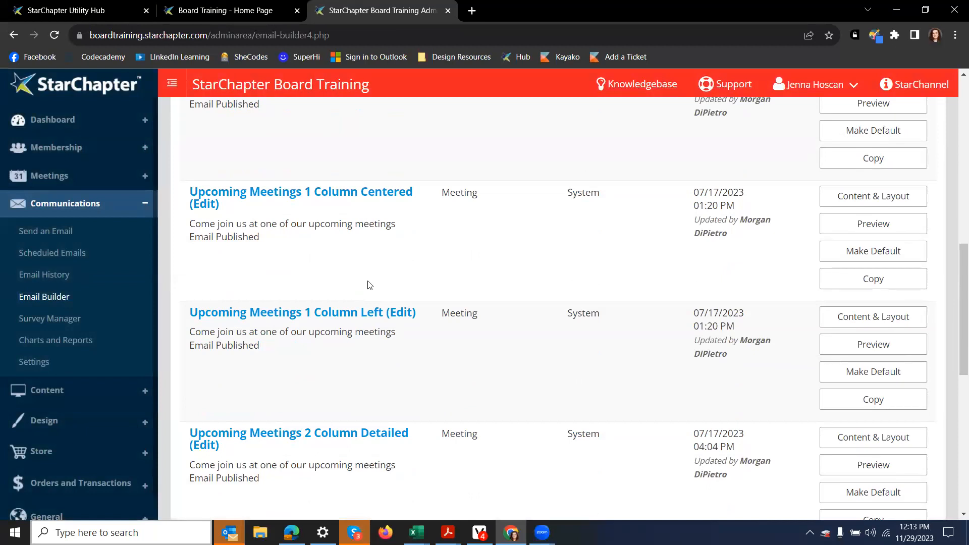
Step: Open Single Meeting 2 Column Detailed for editing, then view its preview full-screen and close it
{"action": "scroll", "coordinate": [398, 281], "scroll_direction": "up", "scroll_amount": 3}
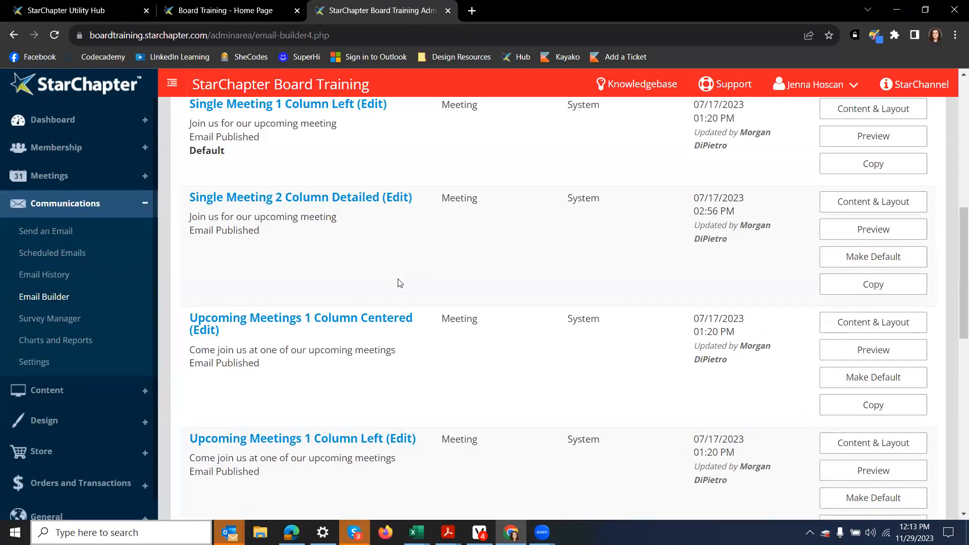
{"action": "scroll", "coordinate": [398, 282], "scroll_direction": "up", "scroll_amount": 1}
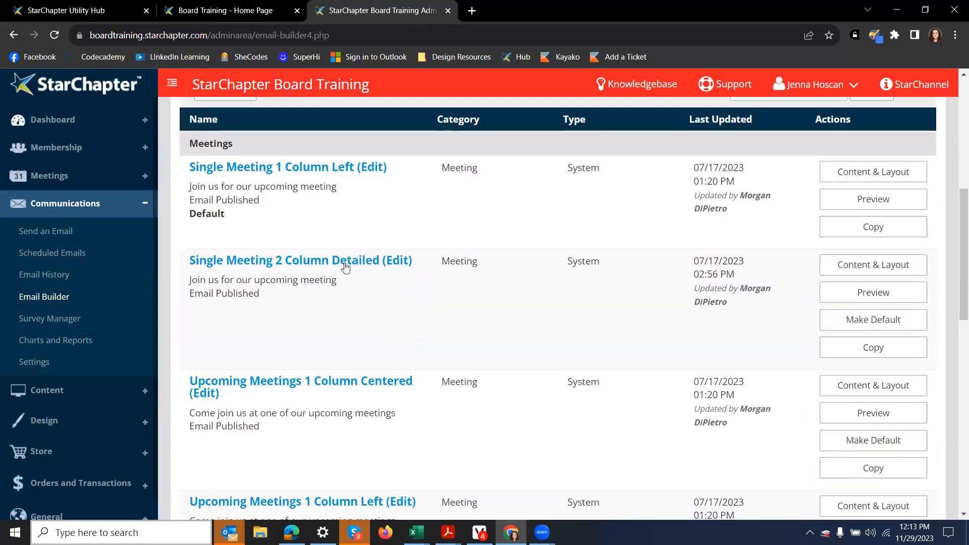
{"action": "left_click", "coordinate": [851, 264]}
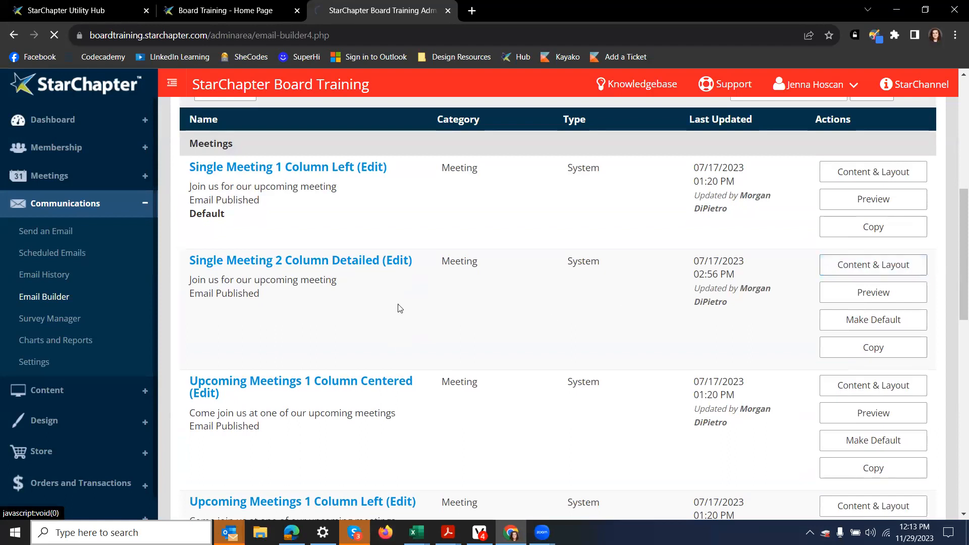
{"action": "scroll", "coordinate": [387, 303], "scroll_direction": "down", "scroll_amount": 2}
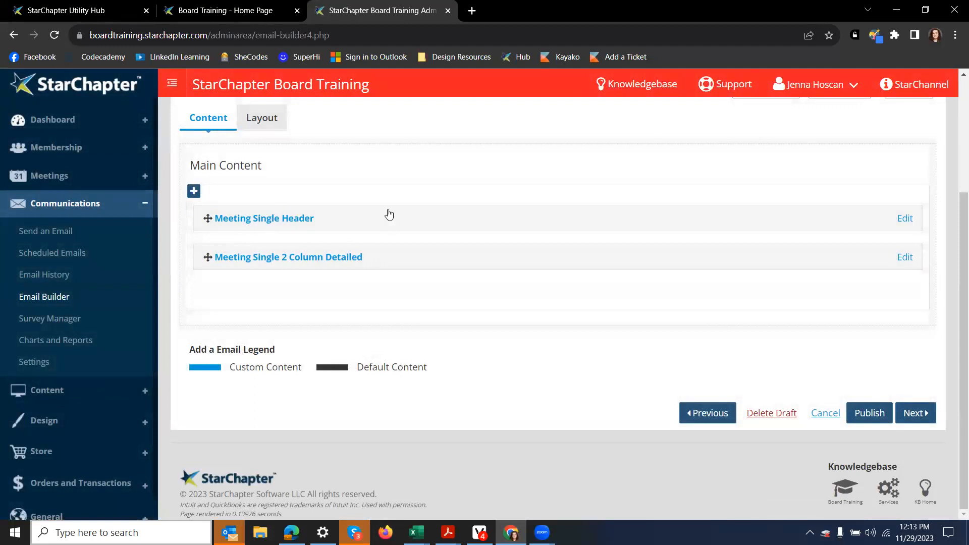
{"action": "scroll", "coordinate": [876, 199], "scroll_direction": "up", "scroll_amount": 3}
{"action": "left_click", "coordinate": [909, 248]}
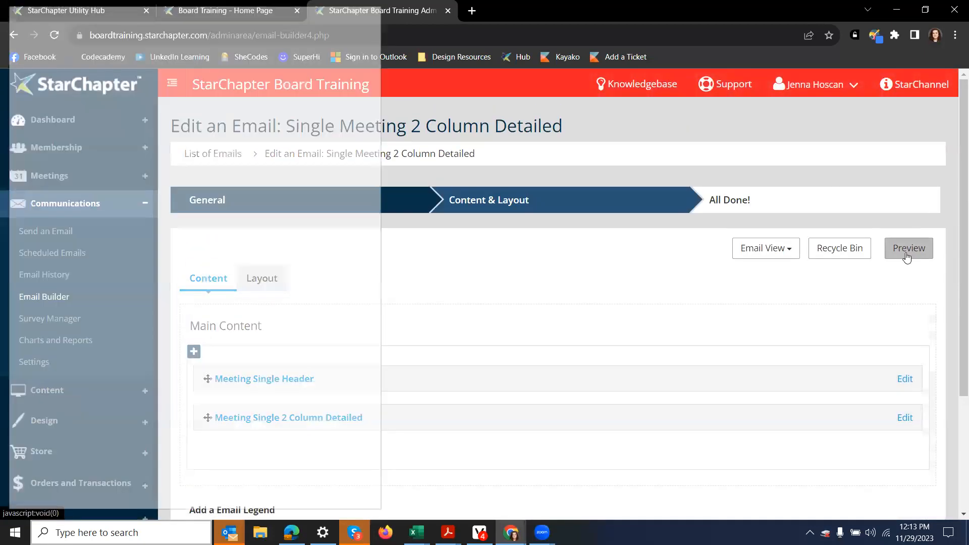
{"action": "left_click", "coordinate": [341, 10]}
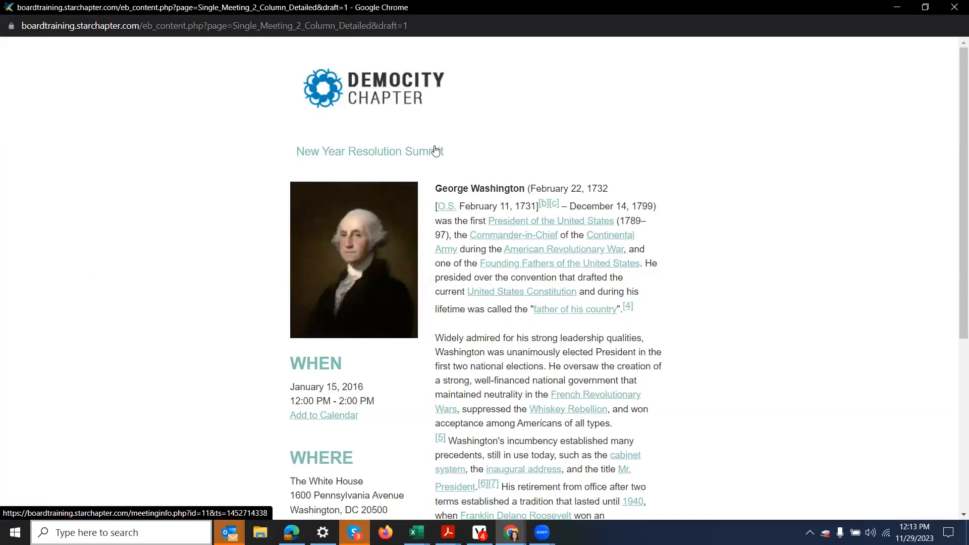
{"action": "left_click", "coordinate": [954, 7]}
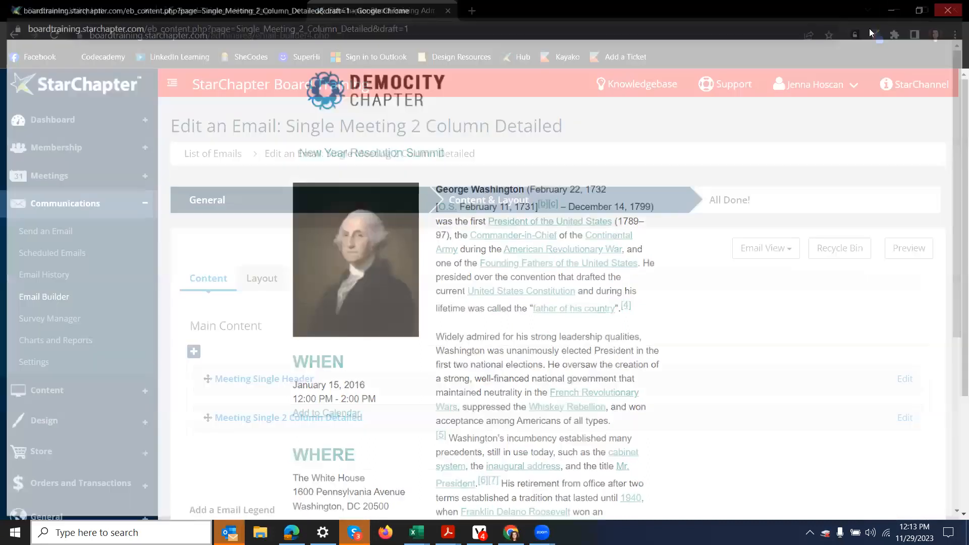
Step: Add a Blank content section and insert the SPONSOR IMAGE 3 sample image from the images folder
{"action": "left_click", "coordinate": [194, 352]}
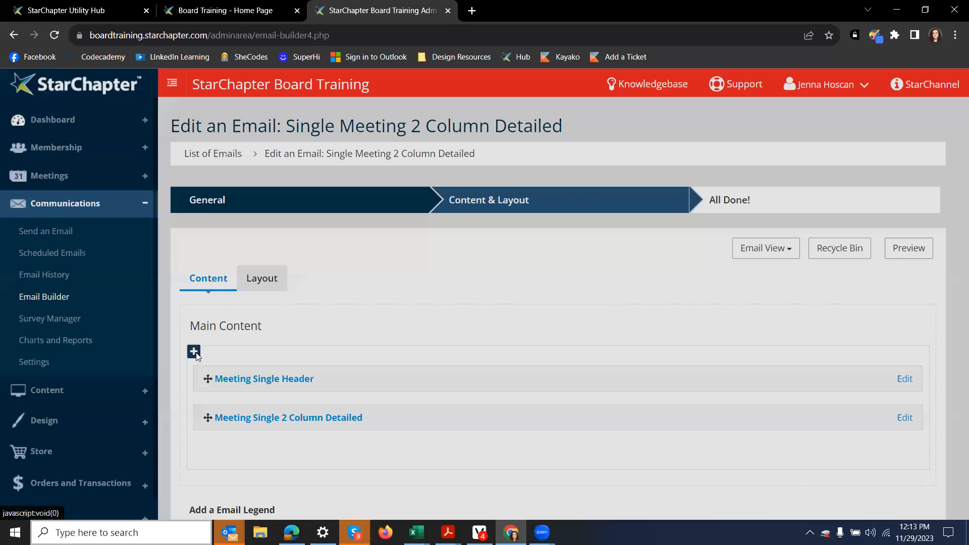
{"action": "left_click", "coordinate": [258, 230]}
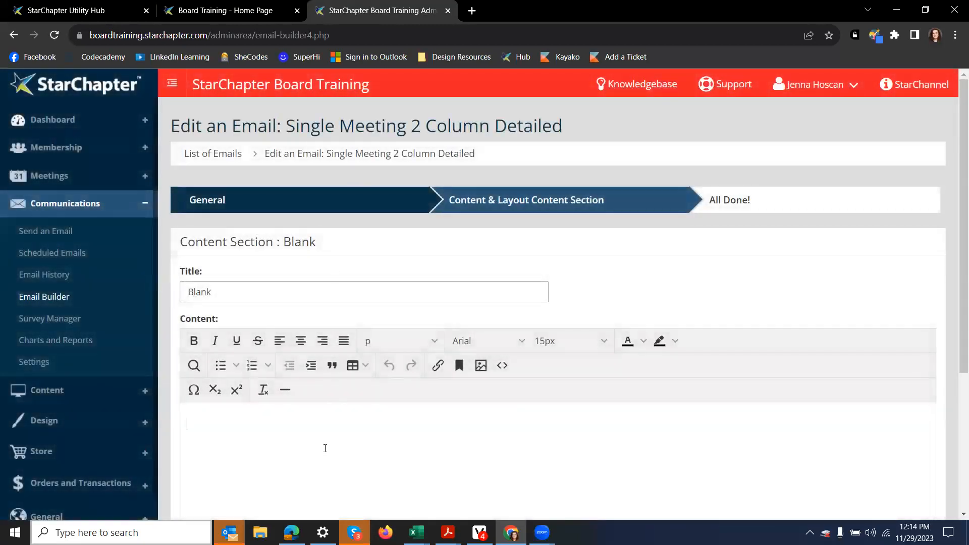
{"action": "scroll", "coordinate": [369, 404], "scroll_direction": "down", "scroll_amount": 3}
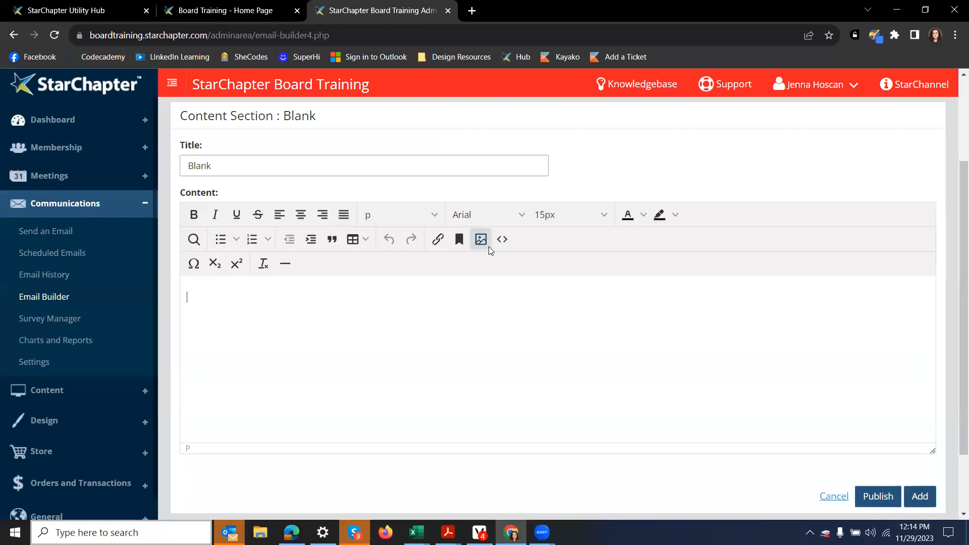
{"action": "left_click", "coordinate": [480, 240]}
{"action": "left_click", "coordinate": [614, 259]}
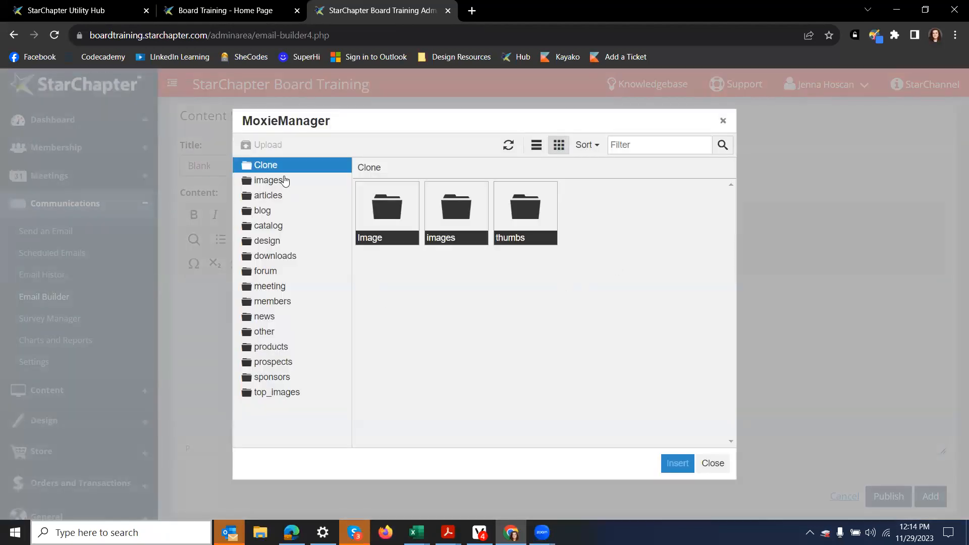
{"action": "left_click", "coordinate": [277, 180]}
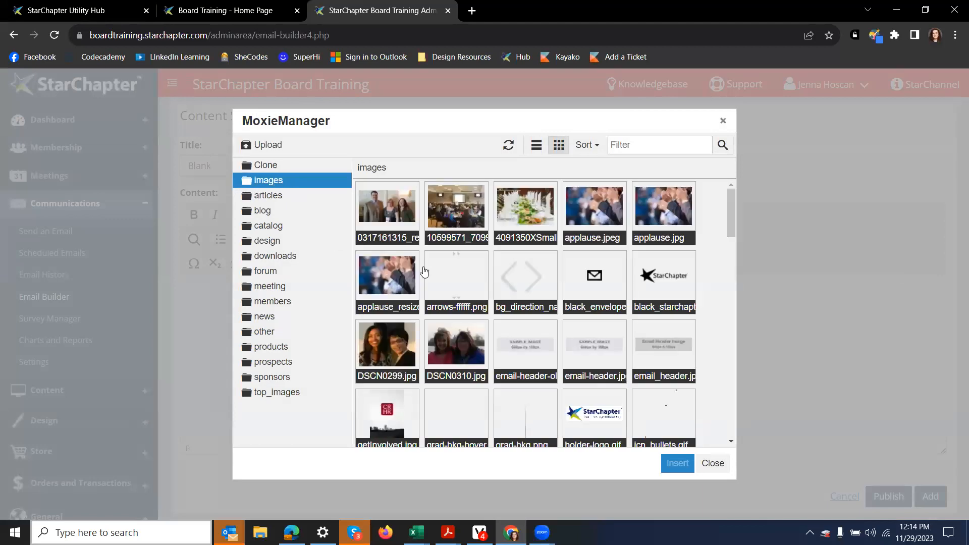
{"action": "scroll", "coordinate": [443, 342], "scroll_direction": "down", "scroll_amount": 5}
{"action": "scroll", "coordinate": [443, 342], "scroll_direction": "down", "scroll_amount": 10}
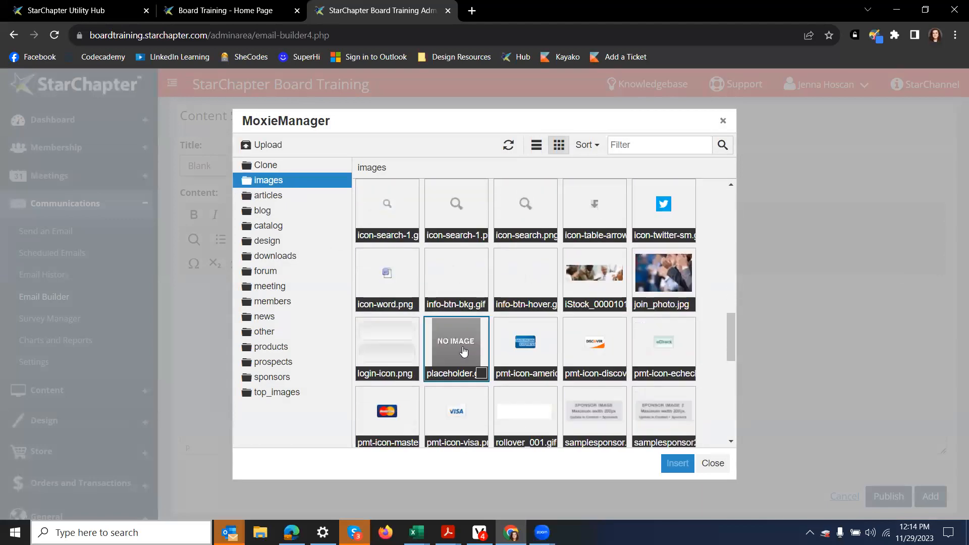
{"action": "right_click", "coordinate": [408, 240]}
{"action": "left_click", "coordinate": [454, 223]}
{"action": "left_click", "coordinate": [615, 377]}
Step: Enlarge the sponsor image by its corner handle and add the section to the email
{"action": "scroll", "coordinate": [330, 277], "scroll_direction": "down", "scroll_amount": 1}
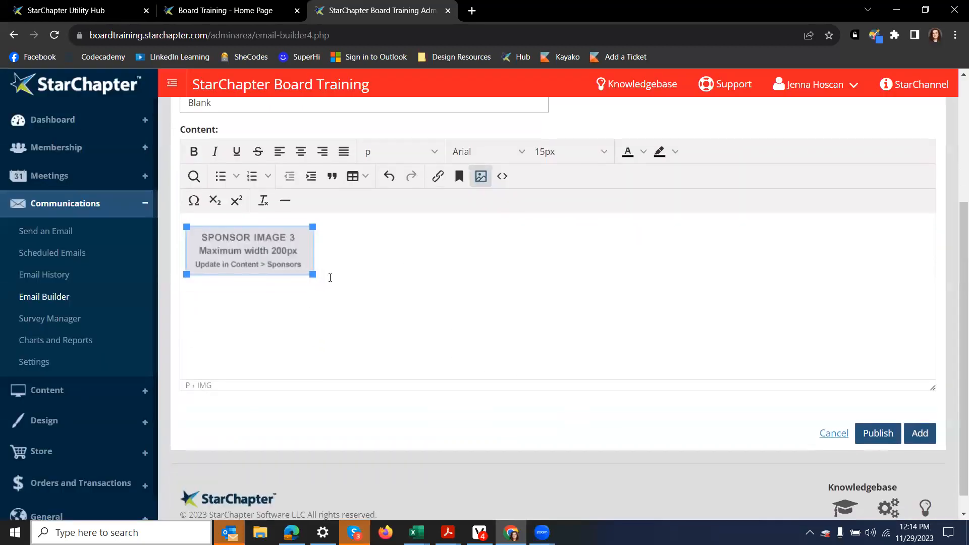
{"action": "left_click_drag", "start_coordinate": [313, 274], "coordinate": [760, 368]}
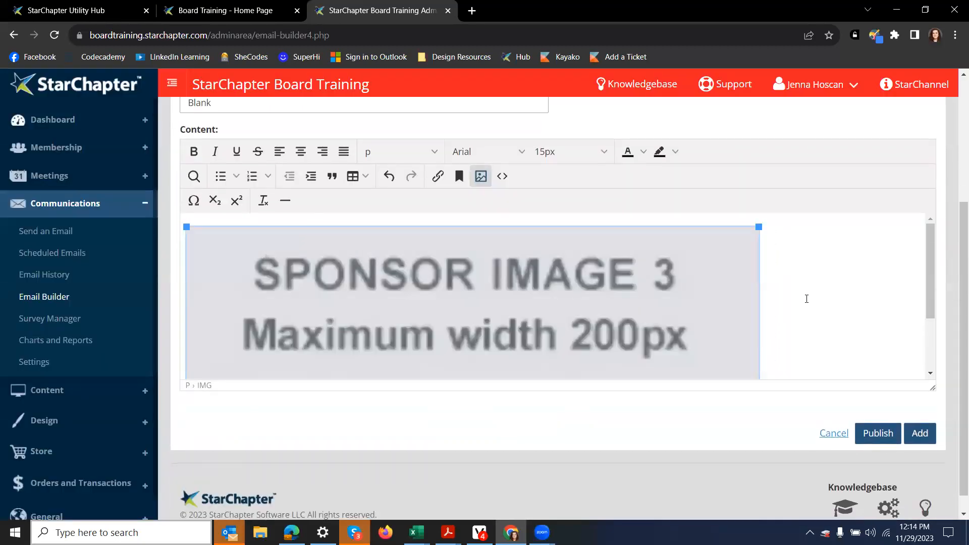
{"action": "scroll", "coordinate": [955, 360], "scroll_direction": "up", "scroll_amount": 4}
{"action": "scroll", "coordinate": [955, 359], "scroll_direction": "down", "scroll_amount": 5}
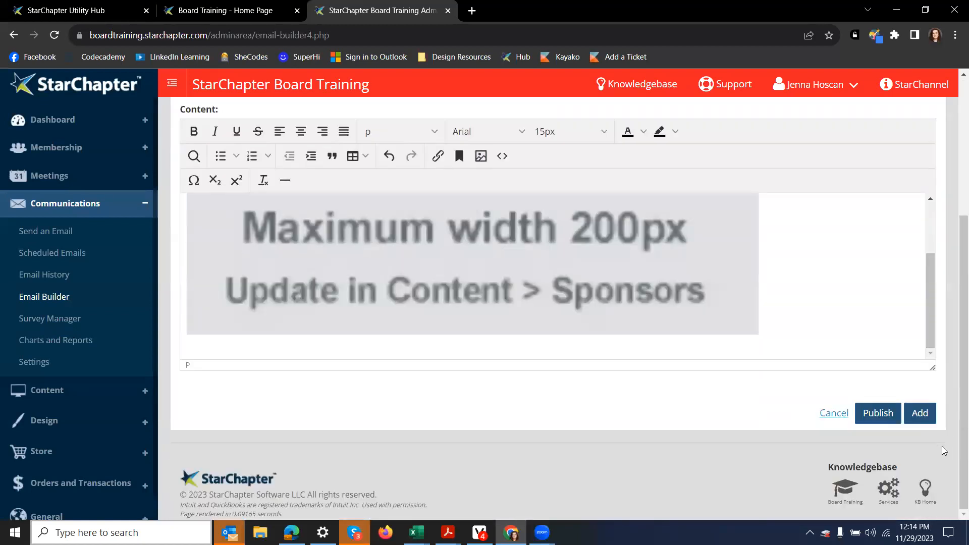
{"action": "left_click", "coordinate": [920, 413]}
Step: Move the Blank section above Meeting Single Header and turn on Header Bottom in Email View
{"action": "scroll", "coordinate": [493, 274], "scroll_direction": "down", "scroll_amount": 3}
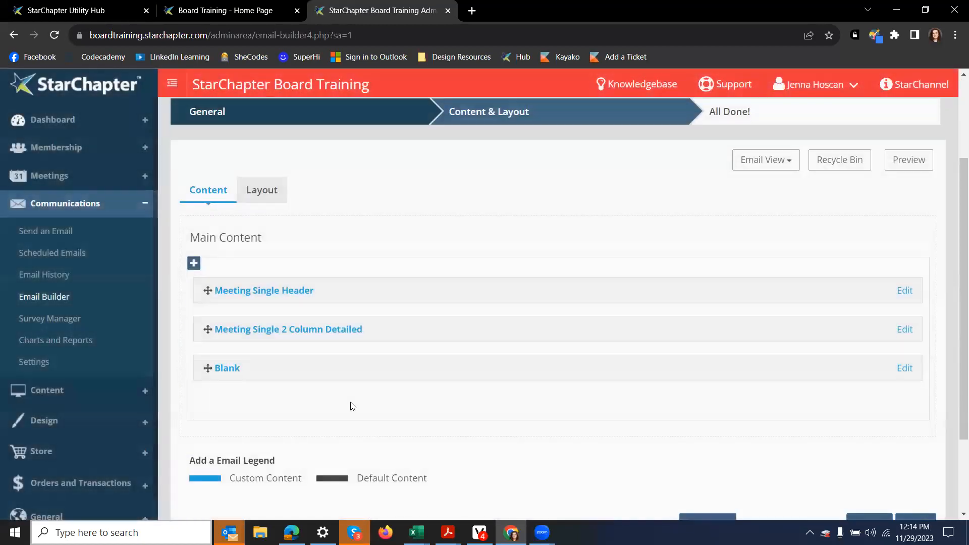
{"action": "left_click_drag", "start_coordinate": [275, 368], "coordinate": [284, 303]}
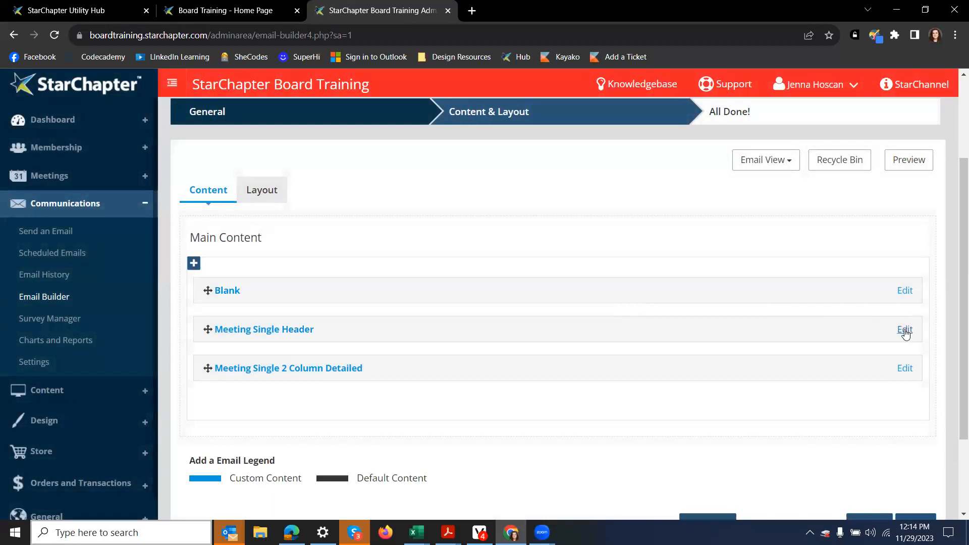
{"action": "left_click", "coordinate": [764, 160]}
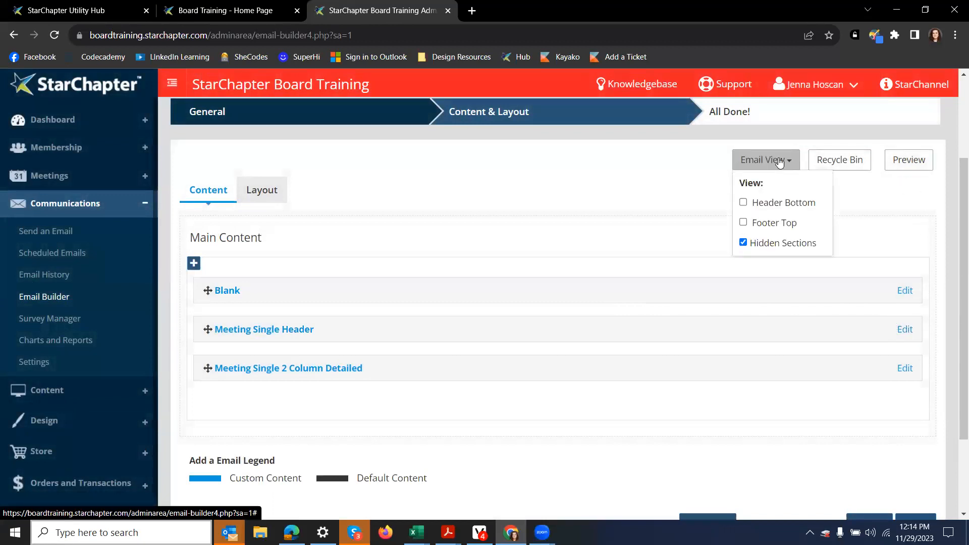
{"action": "left_click", "coordinate": [743, 202]}
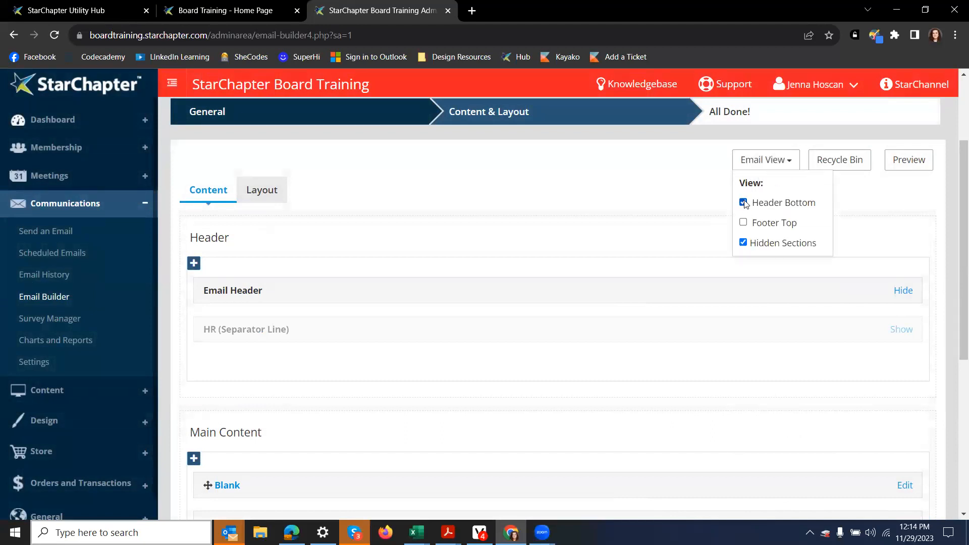
{"action": "left_click", "coordinate": [646, 232]}
Step: Drag the Blank section into the Header area and hide the Email Header graphic
{"action": "scroll", "coordinate": [474, 239], "scroll_direction": "down", "scroll_amount": 1}
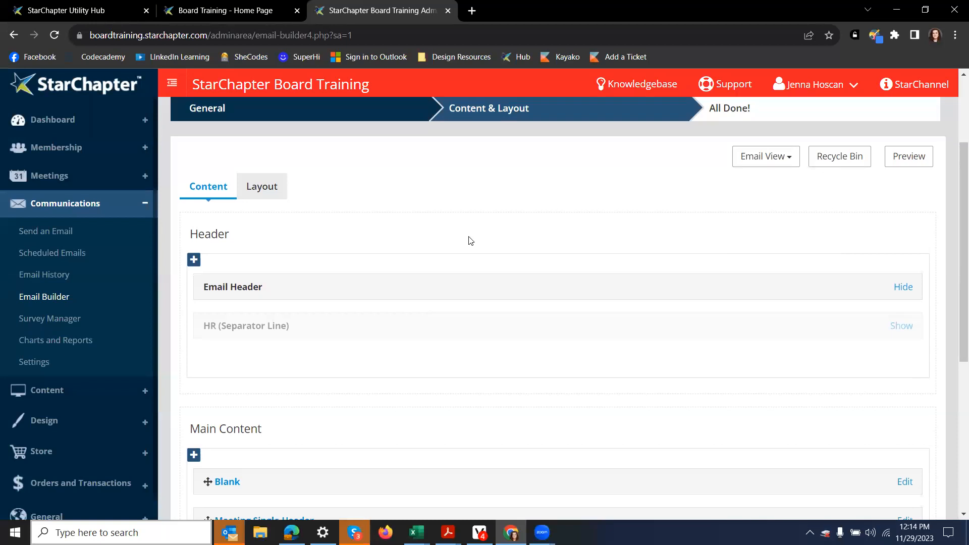
{"action": "left_click_drag", "start_coordinate": [271, 437], "coordinate": [243, 276]}
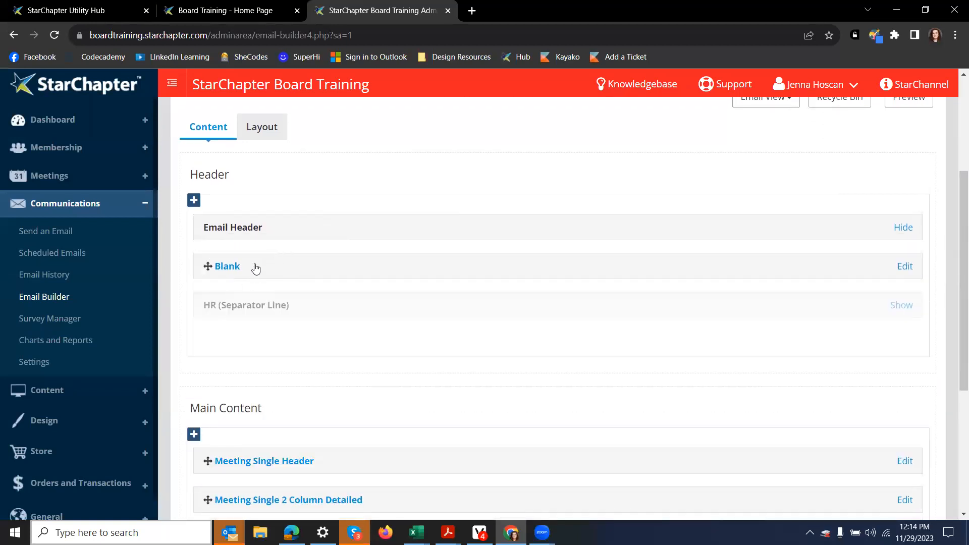
{"action": "left_click", "coordinate": [904, 228]}
{"action": "scroll", "coordinate": [484, 283], "scroll_direction": "down", "scroll_amount": 1}
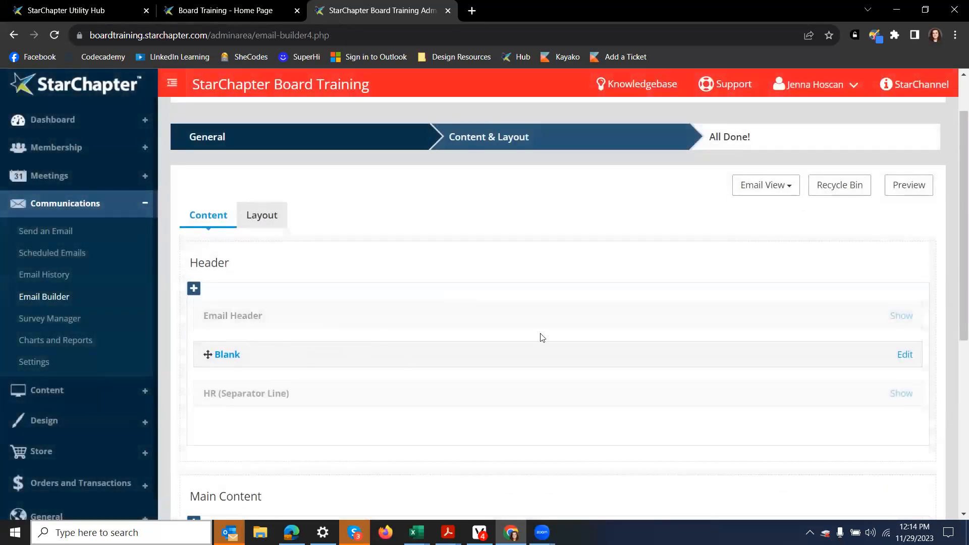
{"action": "left_click", "coordinate": [909, 186]}
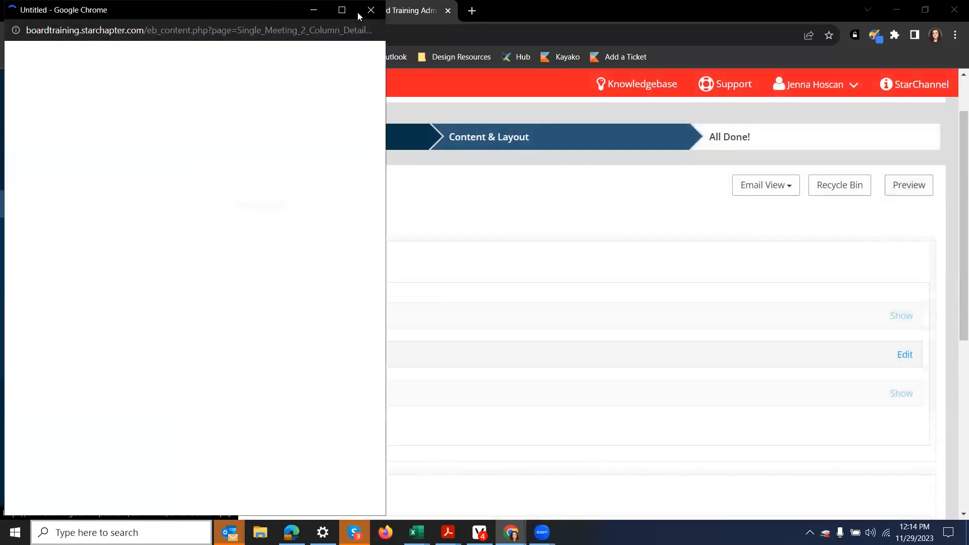
{"action": "left_click", "coordinate": [342, 15]}
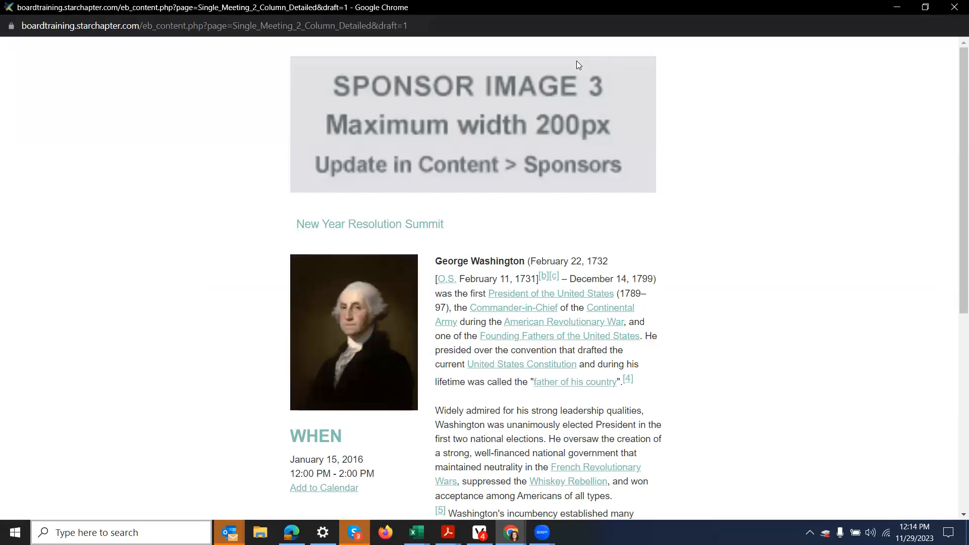
{"action": "left_click", "coordinate": [948, 5]}
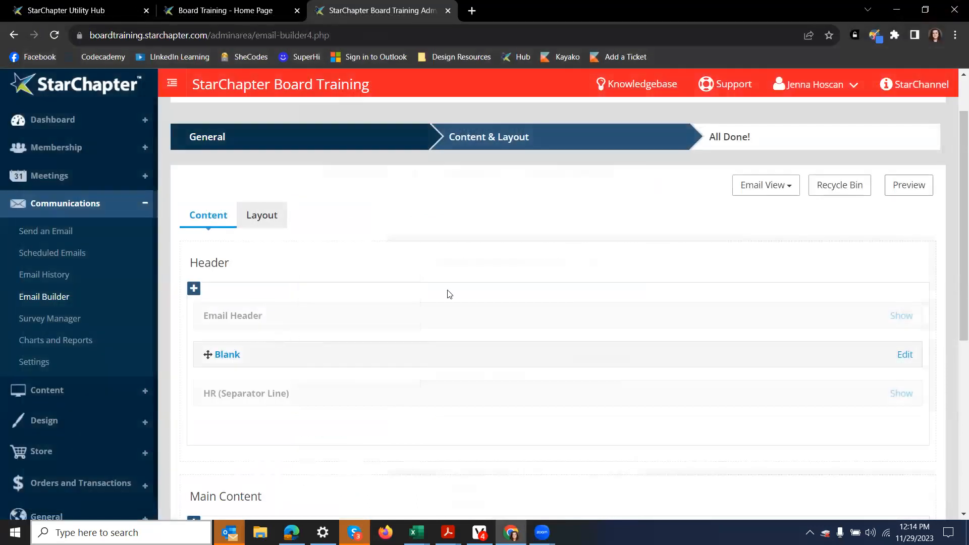
{"action": "left_click", "coordinate": [765, 192]}
{"action": "scroll", "coordinate": [309, 266], "scroll_direction": "down", "scroll_amount": 4}
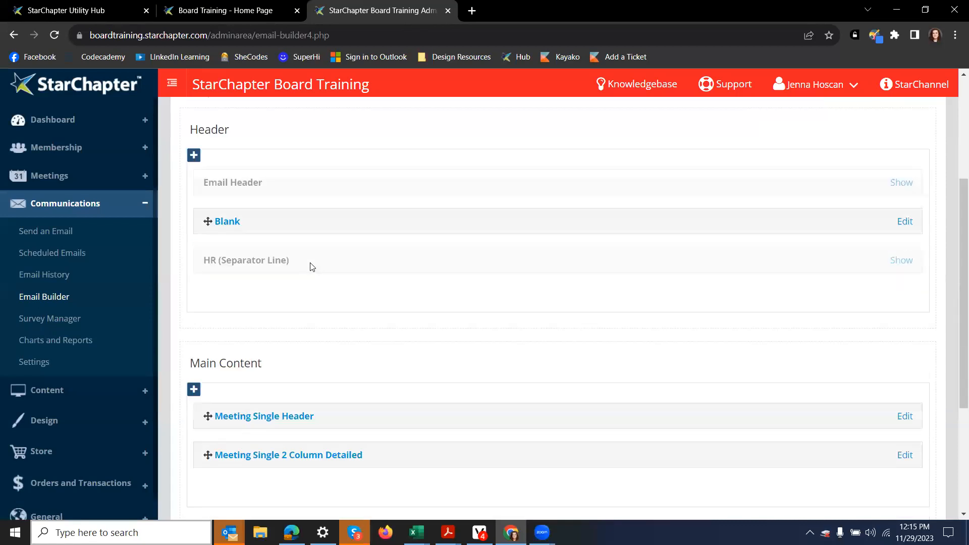
{"action": "scroll", "coordinate": [240, 331], "scroll_direction": "up", "scroll_amount": 2}
{"action": "scroll", "coordinate": [244, 231], "scroll_direction": "down", "scroll_amount": 2}
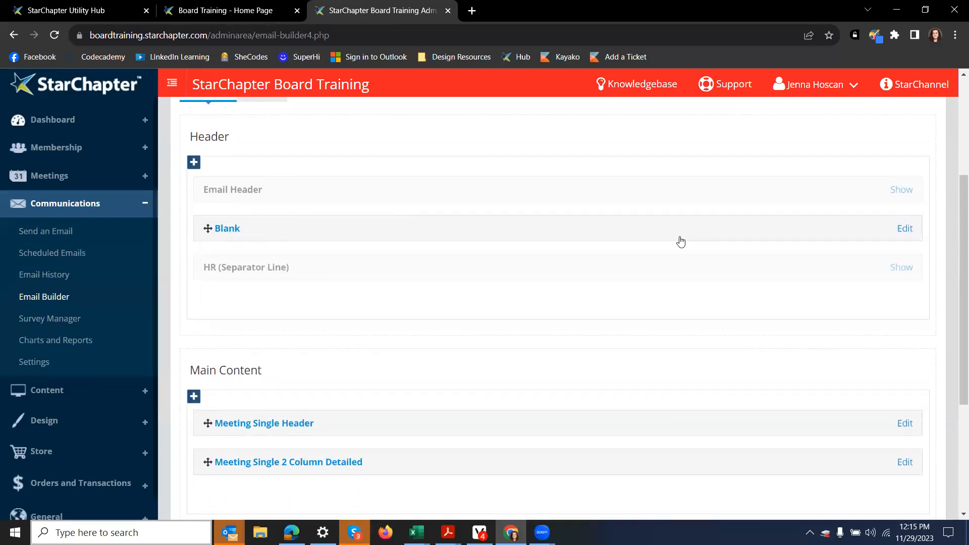
{"action": "scroll", "coordinate": [707, 217], "scroll_direction": "up", "scroll_amount": 4}
Step: In Email View, show then re-hide the Email Header, and start adding a Header content section
{"action": "left_click", "coordinate": [758, 186]}
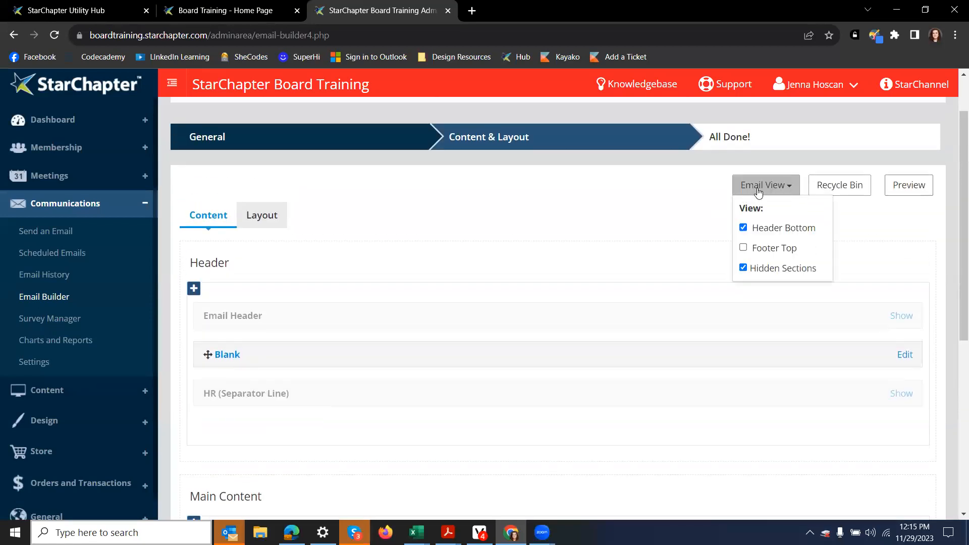
{"action": "mouse_move", "coordinate": [757, 191]}
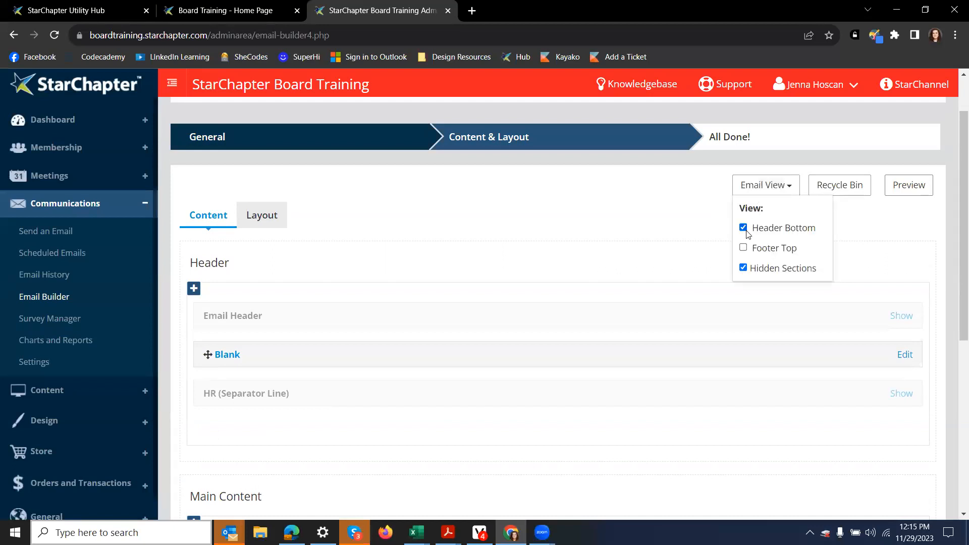
{"action": "left_click", "coordinate": [902, 317]}
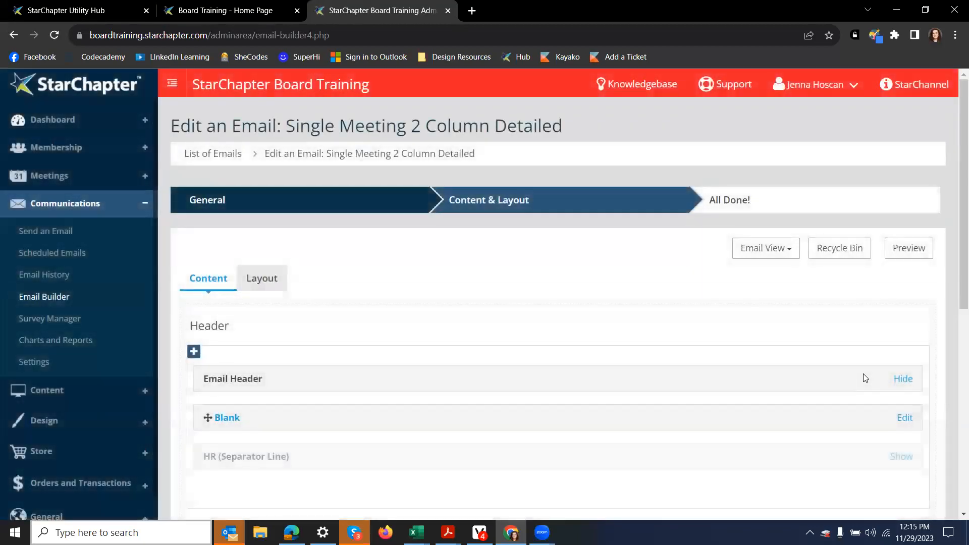
{"action": "left_click", "coordinate": [902, 383]}
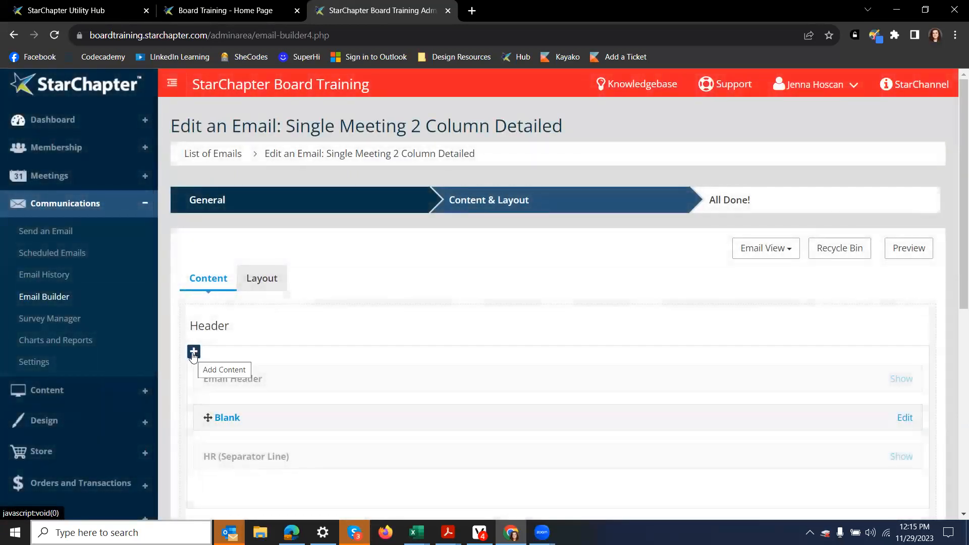
{"action": "left_click", "coordinate": [193, 354]}
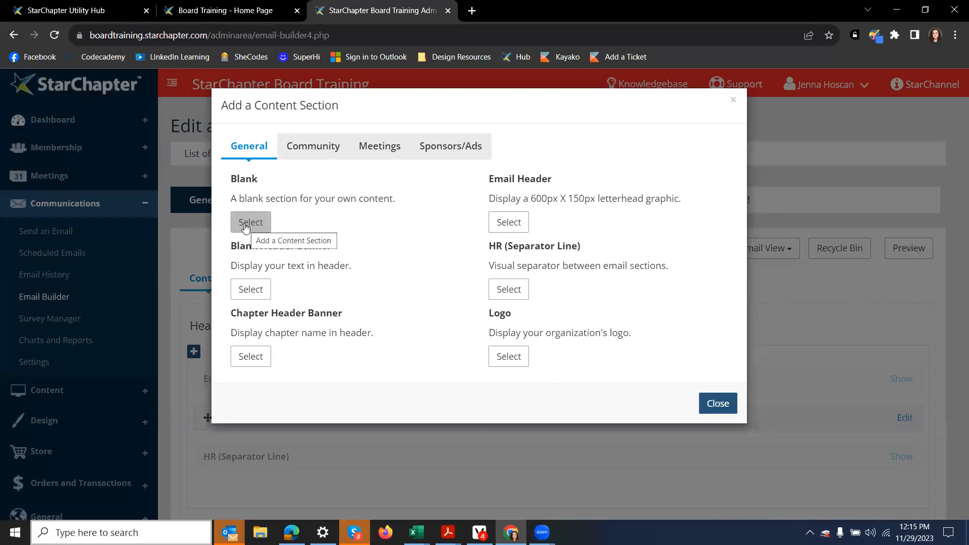
Step: Add a Blank section titled 'Chapter Header #1', abandoning a first attempt to upload an image
{"action": "left_click", "coordinate": [246, 227]}
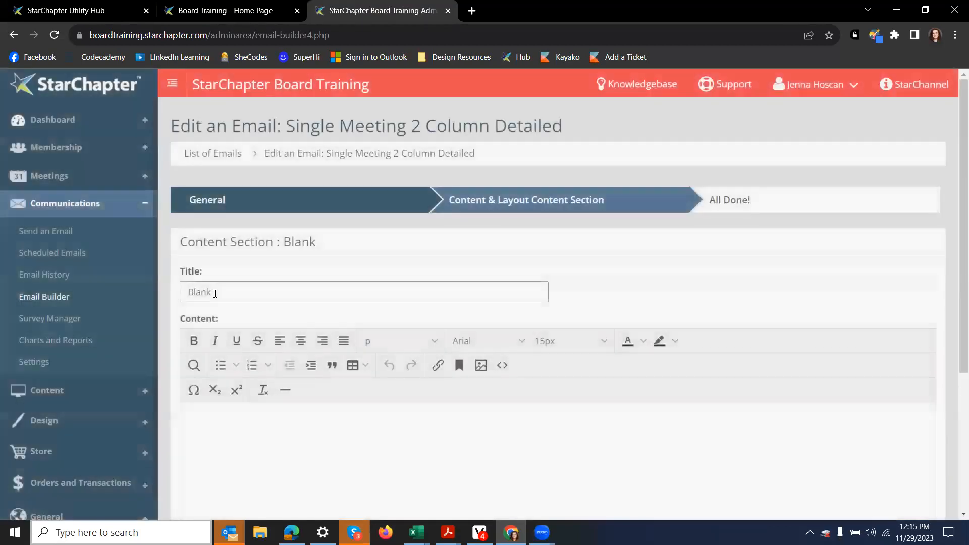
{"action": "double_click", "coordinate": [202, 291]}
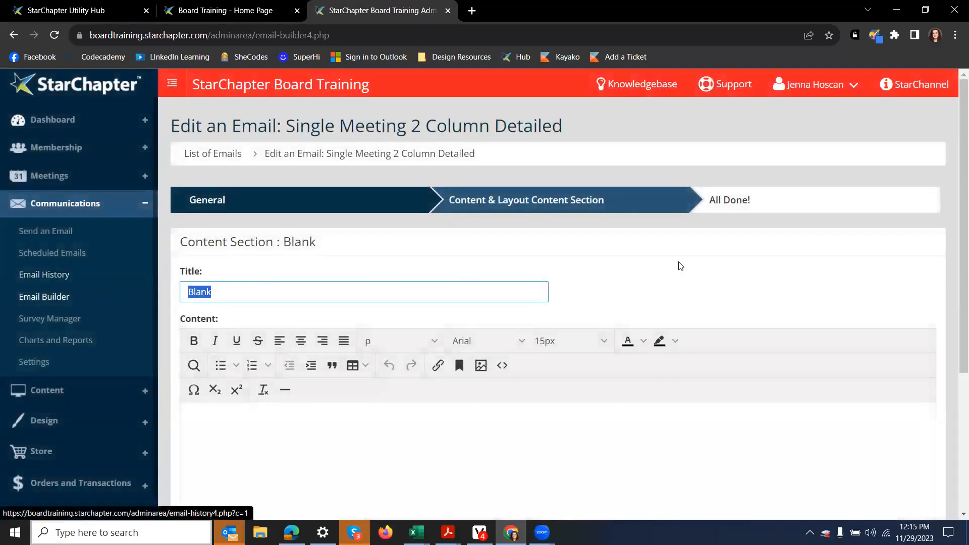
{"action": "type", "text": "Chapter "}
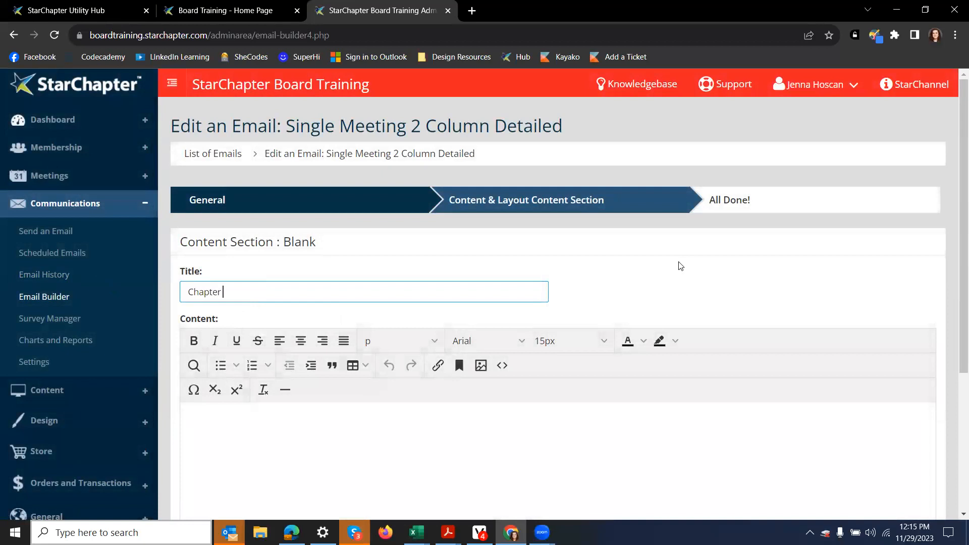
{"action": "type", "text": "Header #1"}
{"action": "left_click", "coordinate": [524, 441]}
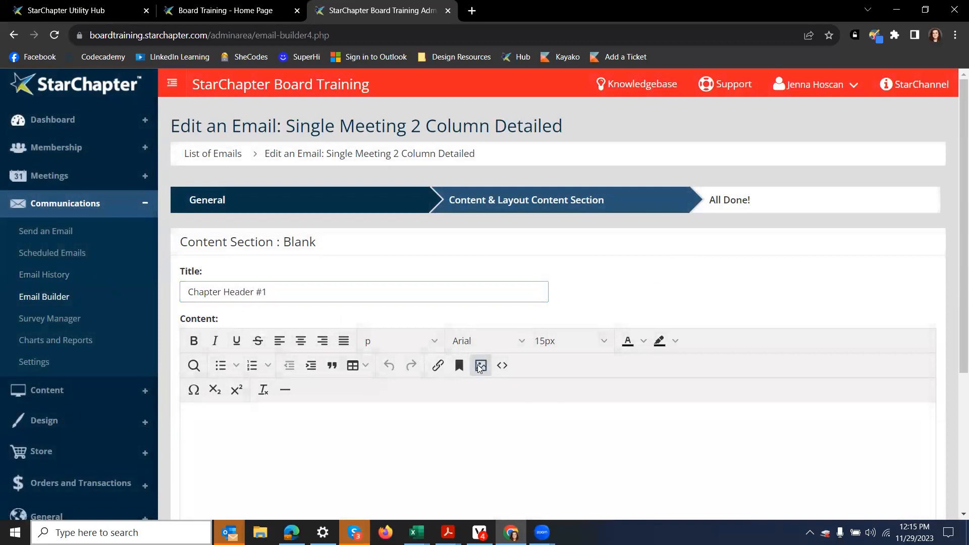
{"action": "left_click", "coordinate": [480, 365]}
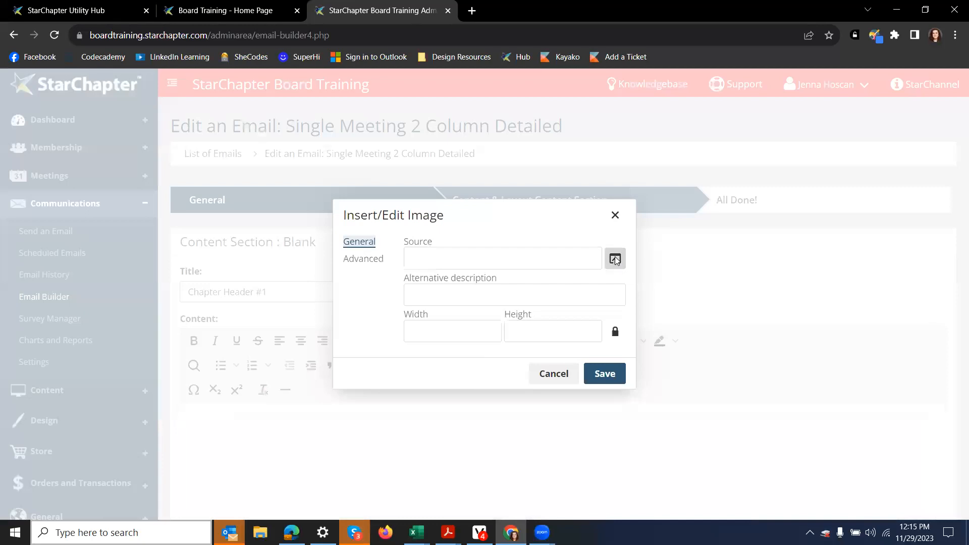
{"action": "left_click", "coordinate": [614, 260]}
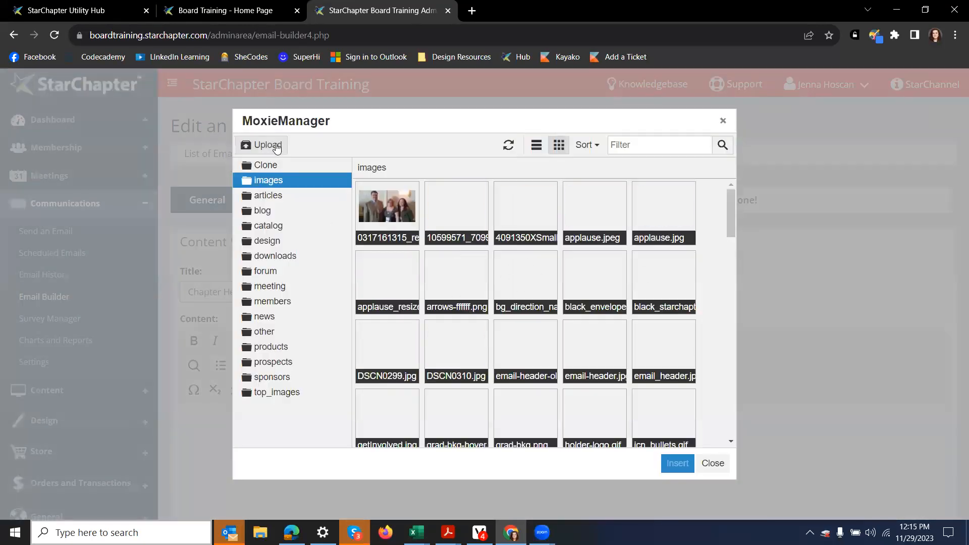
{"action": "left_click", "coordinate": [277, 146]}
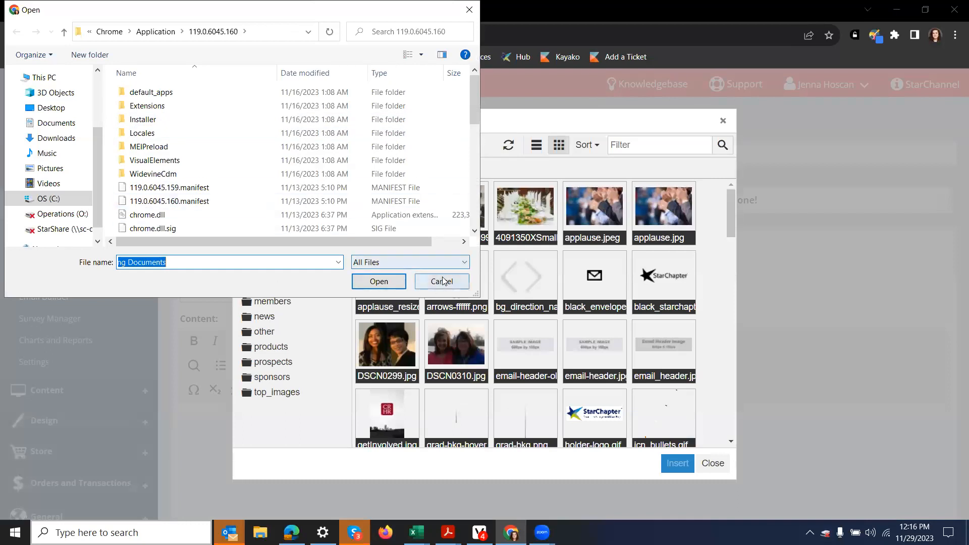
{"action": "left_click", "coordinate": [441, 281]}
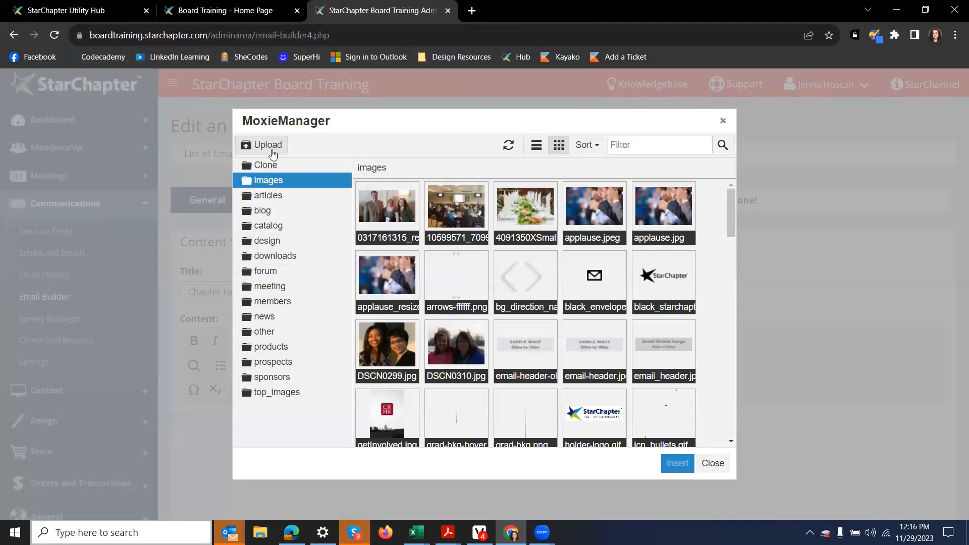
{"action": "left_click", "coordinate": [712, 464]}
{"action": "left_click", "coordinate": [546, 379]}
Step: Insert the StarChapter logo from the images folder into the Chapter Header #1 section
{"action": "left_click", "coordinate": [483, 364]}
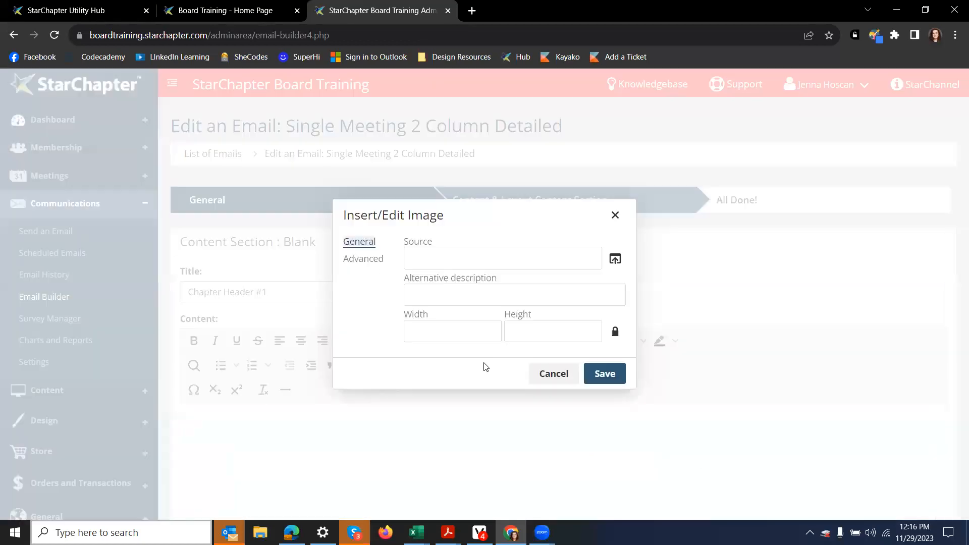
{"action": "left_click", "coordinate": [615, 259]}
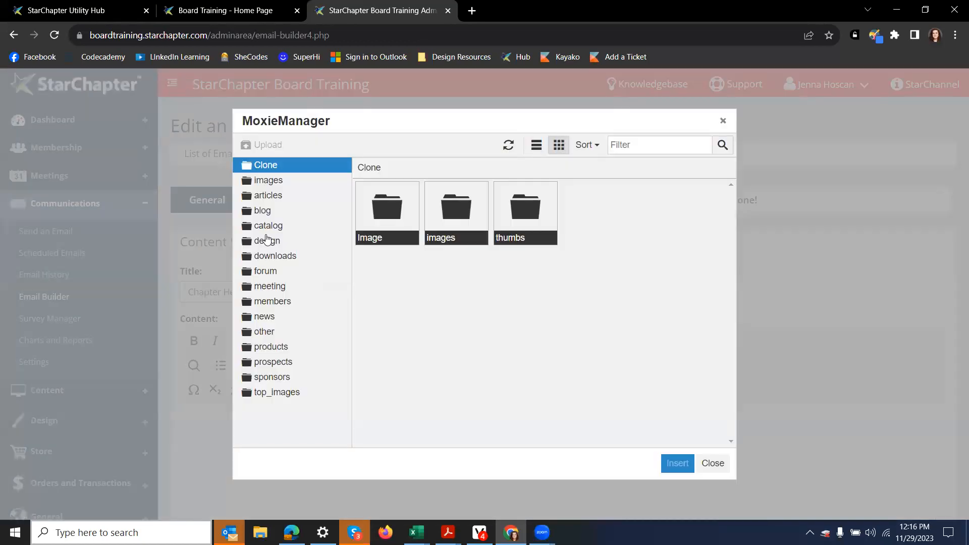
{"action": "left_click", "coordinate": [292, 185]}
{"action": "double_click", "coordinate": [593, 416]}
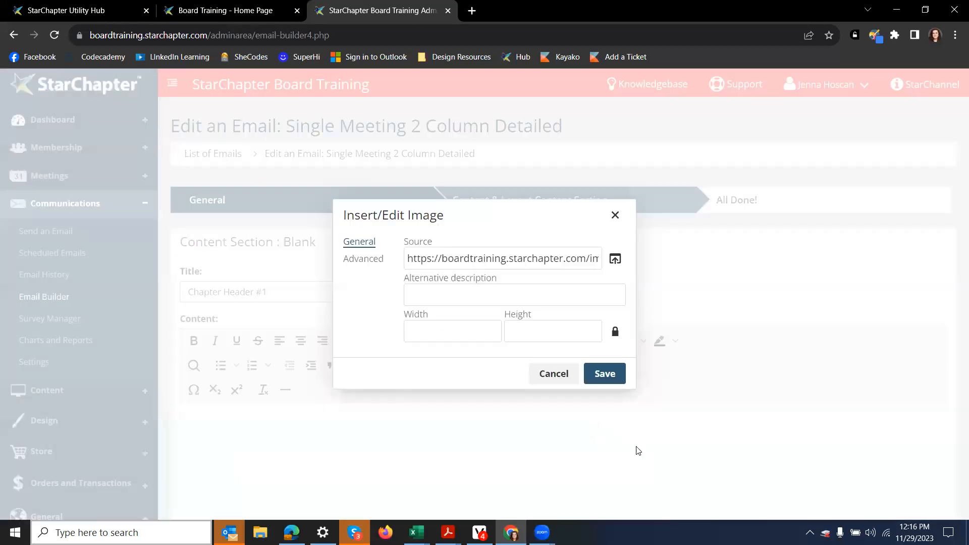
{"action": "left_click", "coordinate": [603, 372]}
{"action": "scroll", "coordinate": [557, 378], "scroll_direction": "down", "scroll_amount": 4}
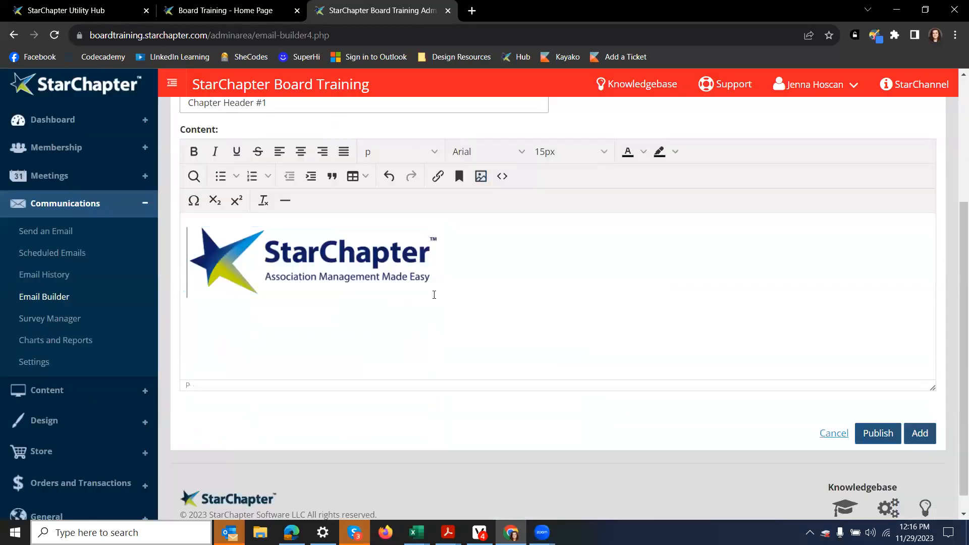
Step: Resize the logo to width 600 in Insert/Edit Image and add the section to the email
{"action": "left_click_drag", "start_coordinate": [439, 298], "coordinate": [655, 331]}
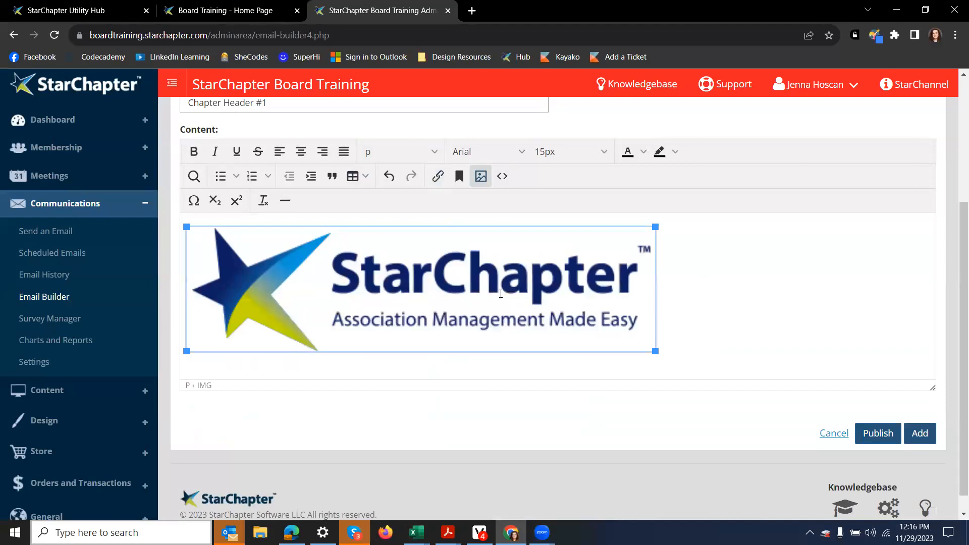
{"action": "left_click", "coordinate": [480, 175]}
{"action": "left_click", "coordinate": [428, 331]}
{"action": "key", "text": "ctrl+a"}
{"action": "type", "text": "600"}
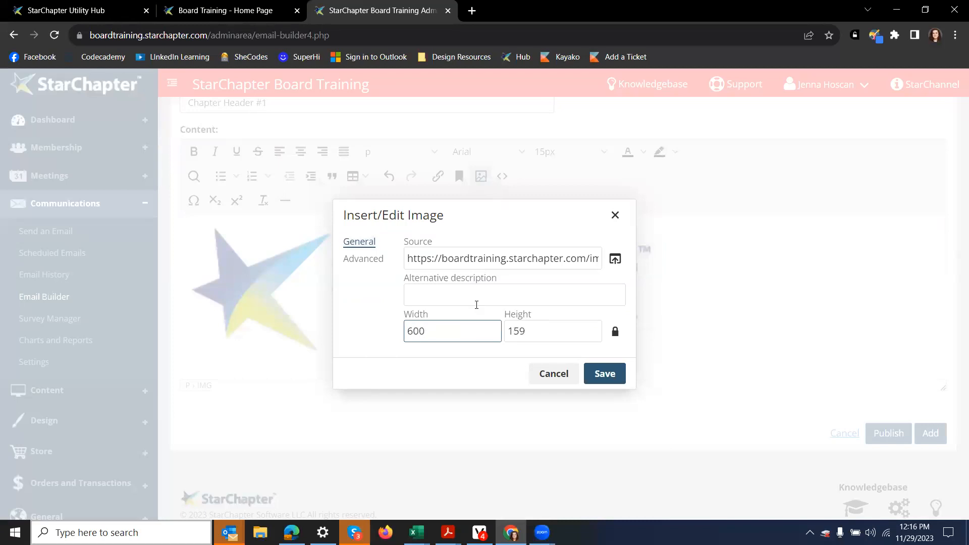
{"action": "left_click", "coordinate": [604, 373]}
{"action": "left_click", "coordinate": [663, 311]}
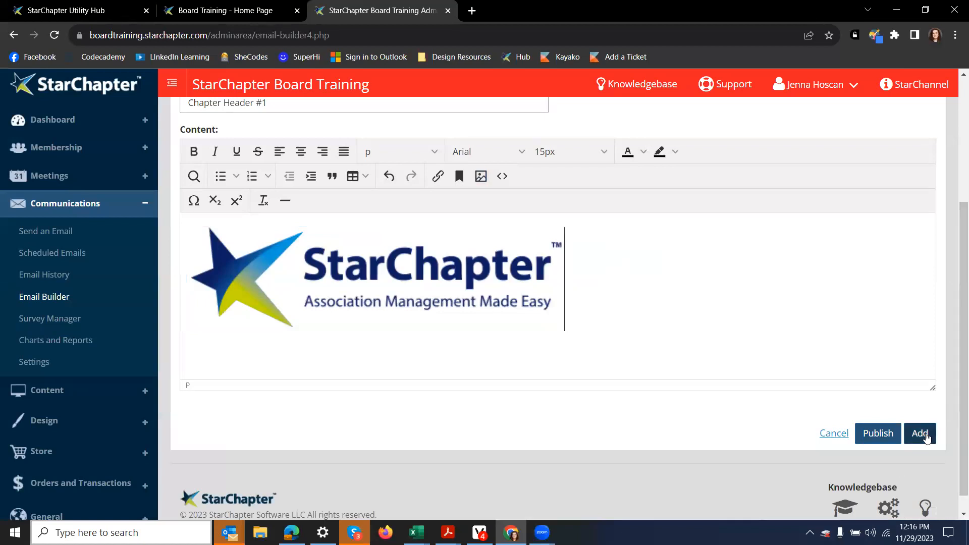
{"action": "left_click", "coordinate": [927, 437]}
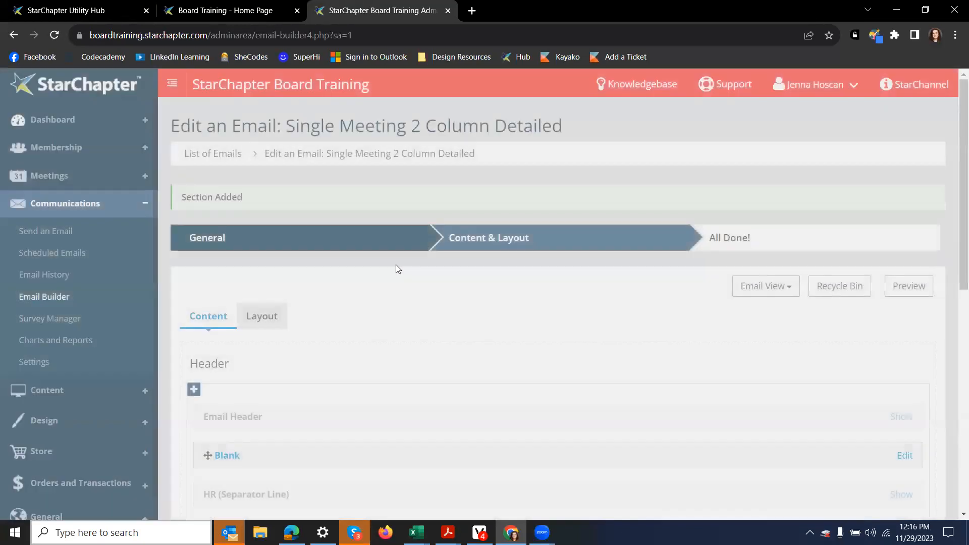
Step: Move Chapter Header #1 to the top of the email Header
{"action": "scroll", "coordinate": [354, 303], "scroll_direction": "down", "scroll_amount": 3}
{"action": "left_click_drag", "start_coordinate": [303, 346], "coordinate": [304, 303]}
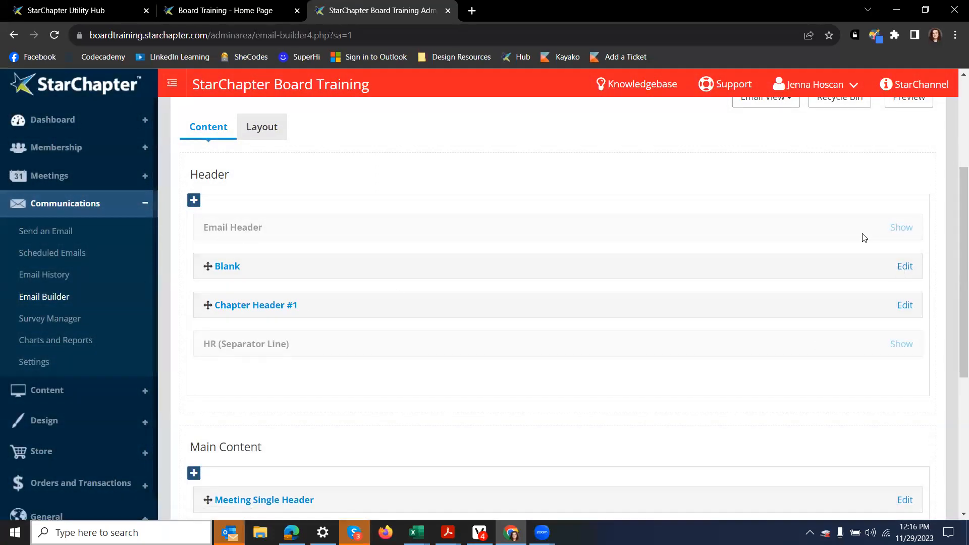
{"action": "left_click_drag", "start_coordinate": [242, 313], "coordinate": [251, 229]}
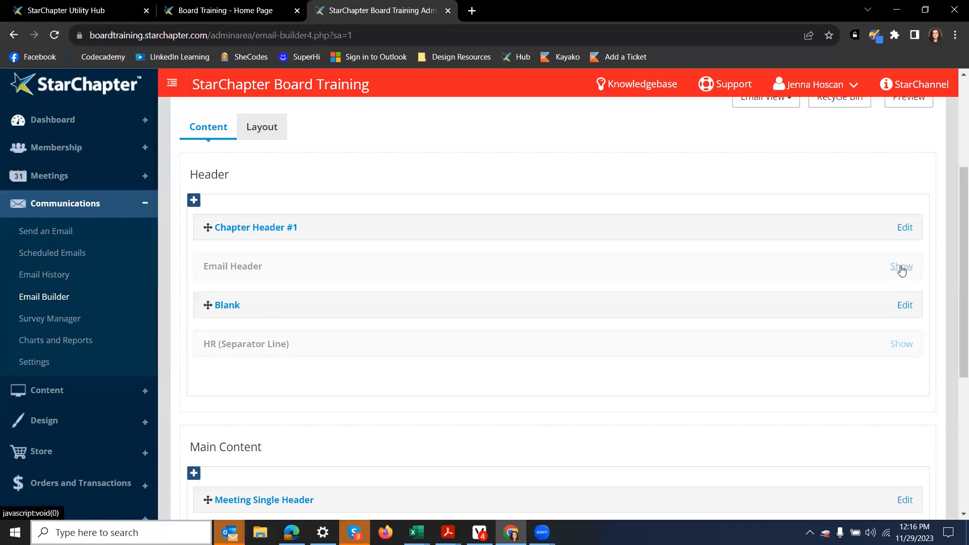
Step: Delete the sponsor-image Blank section and open the email preview
{"action": "left_click", "coordinate": [904, 306]}
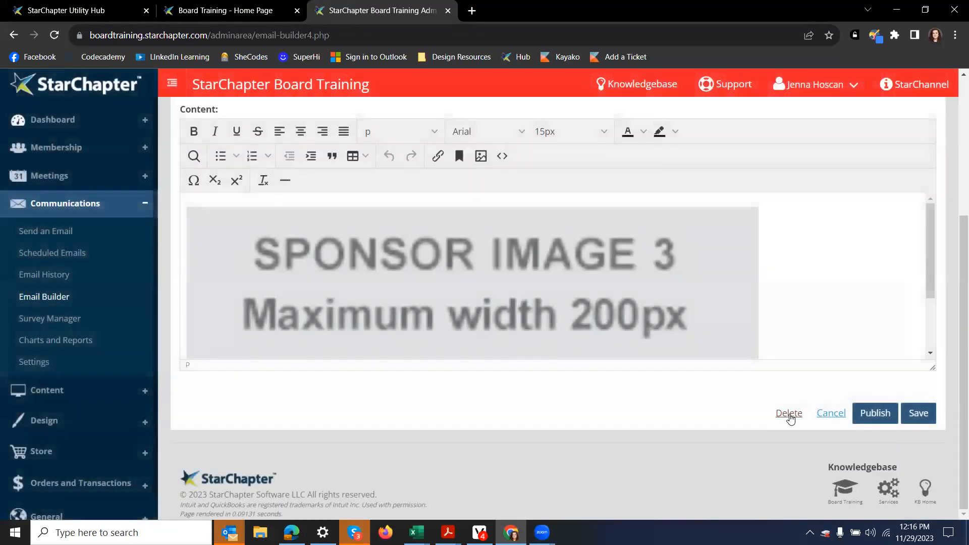
{"action": "left_click", "coordinate": [789, 413]}
{"action": "left_click", "coordinate": [699, 159]}
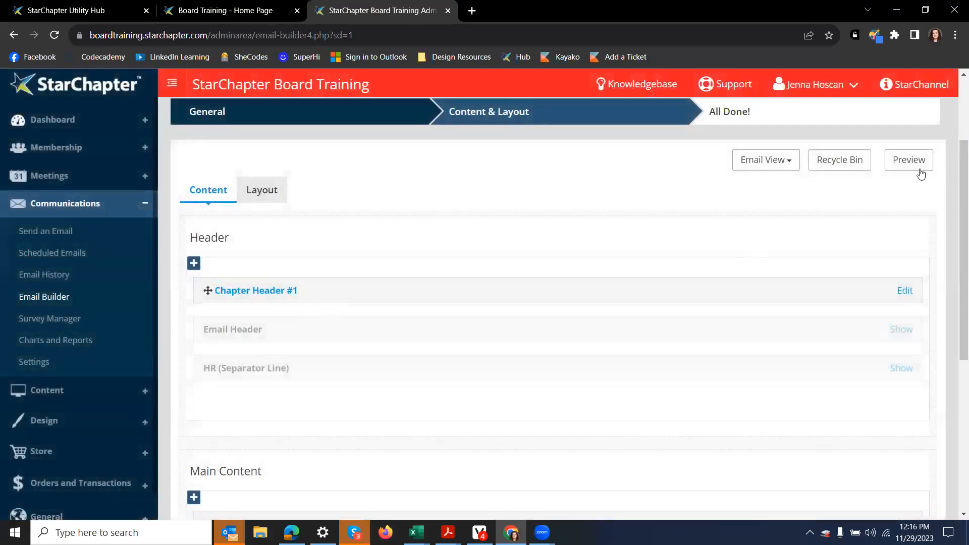
{"action": "left_click", "coordinate": [917, 170]}
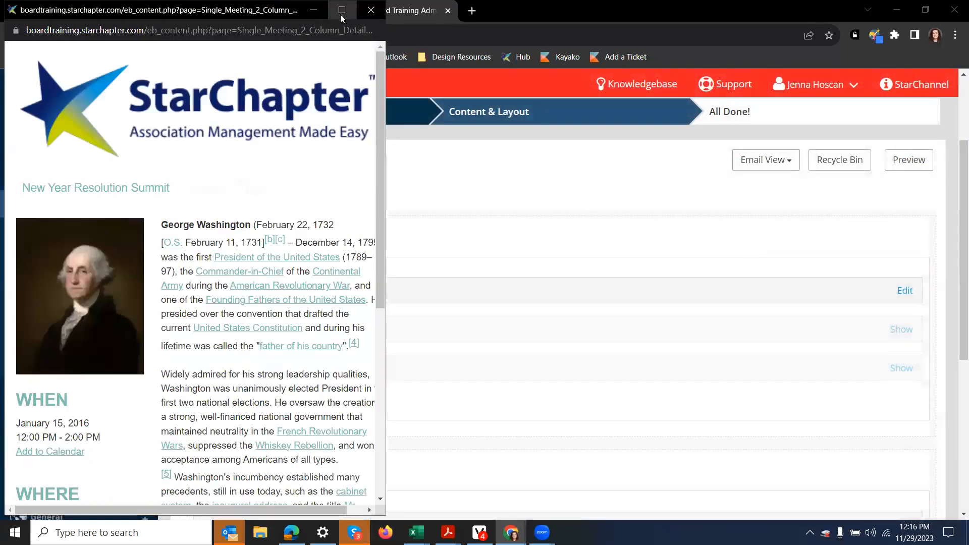
Step: Maximize the email preview to review the logo header, then close it
{"action": "left_click", "coordinate": [341, 13]}
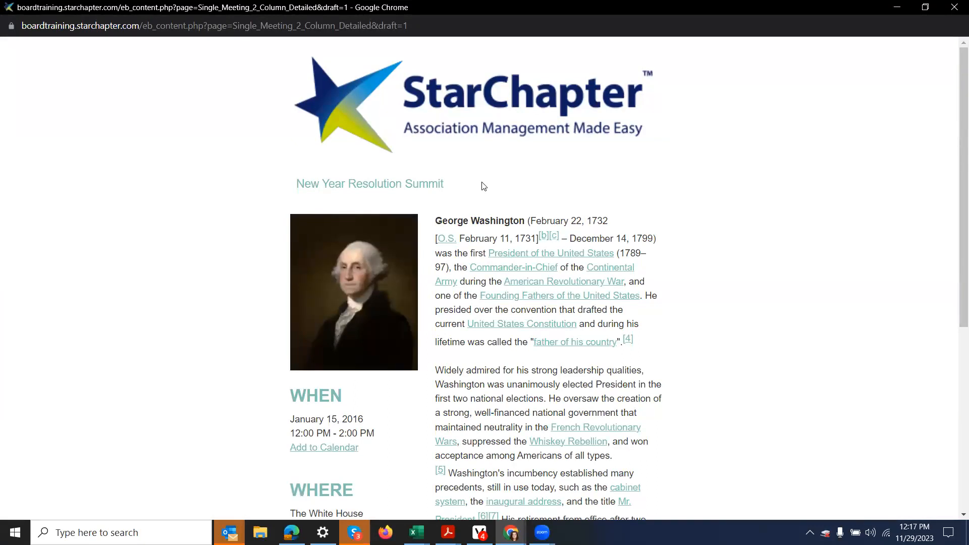
{"action": "left_click", "coordinate": [955, 9]}
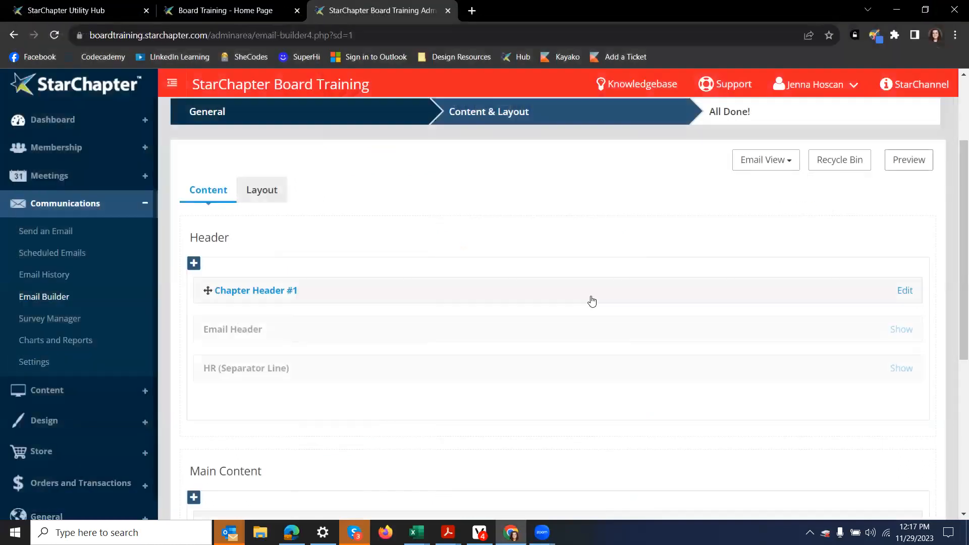
Step: Delete the email draft with confirmation and expand the Design section of the admin sidebar
{"action": "scroll", "coordinate": [411, 445], "scroll_direction": "down", "scroll_amount": 1}
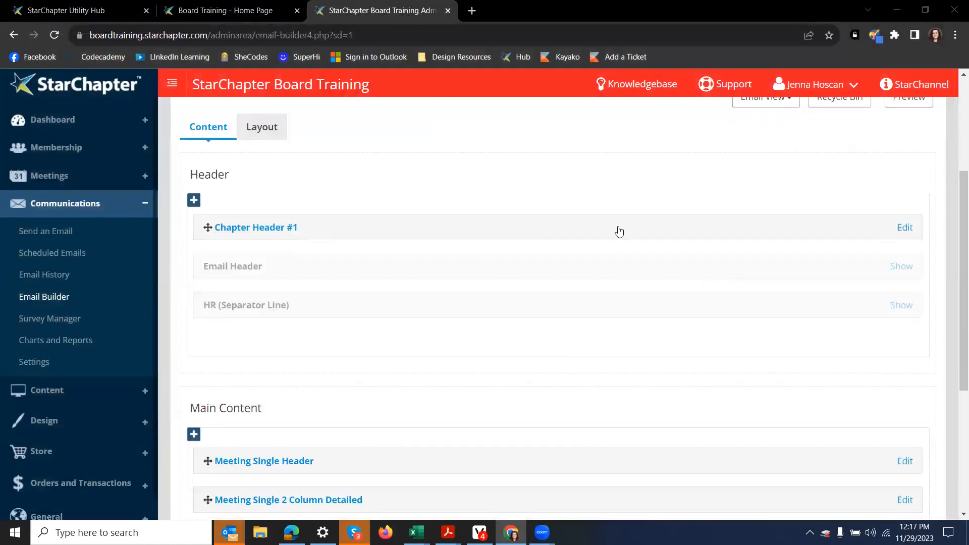
{"action": "scroll", "coordinate": [666, 289], "scroll_direction": "down", "scroll_amount": 4}
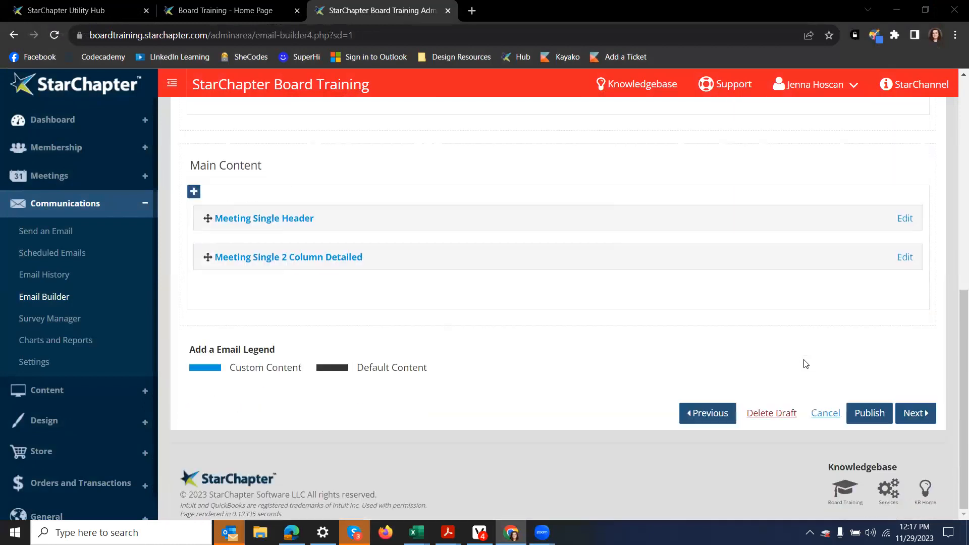
{"action": "left_click", "coordinate": [793, 414]}
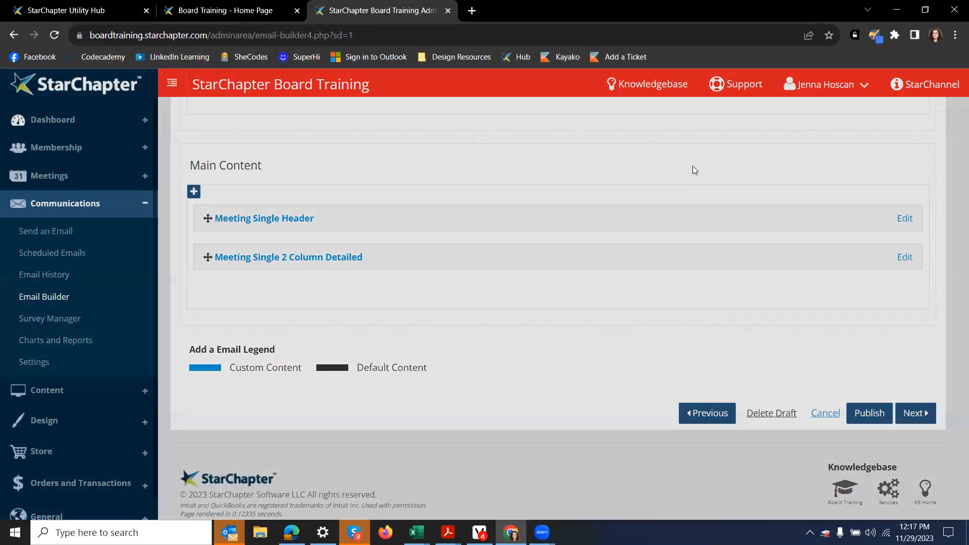
{"action": "left_click", "coordinate": [658, 158]}
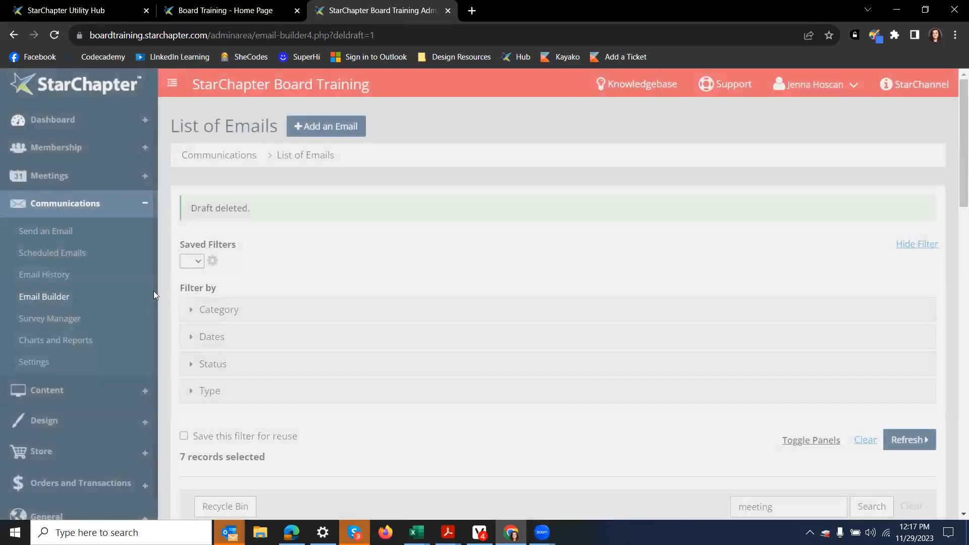
{"action": "scroll", "coordinate": [156, 290], "scroll_direction": "down", "scroll_amount": 3}
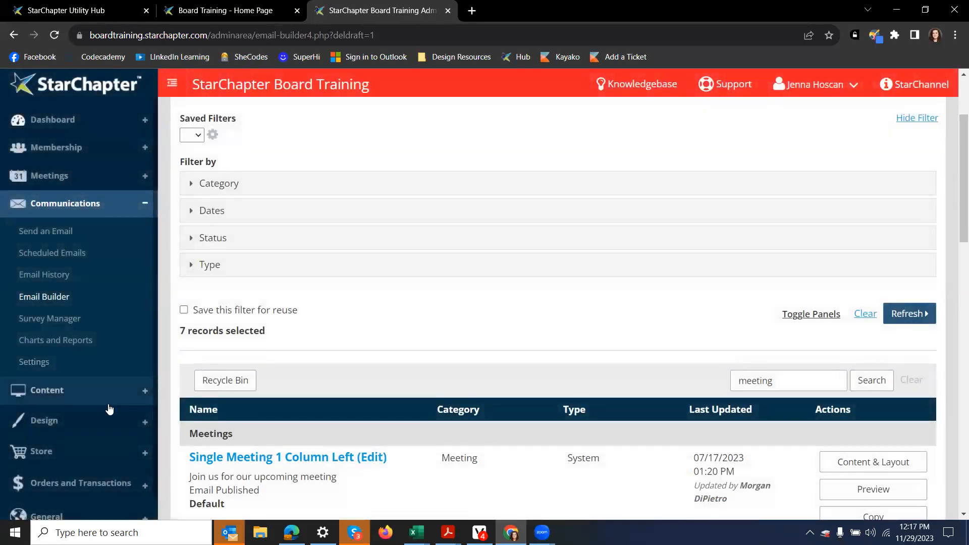
{"action": "left_click", "coordinate": [106, 422]}
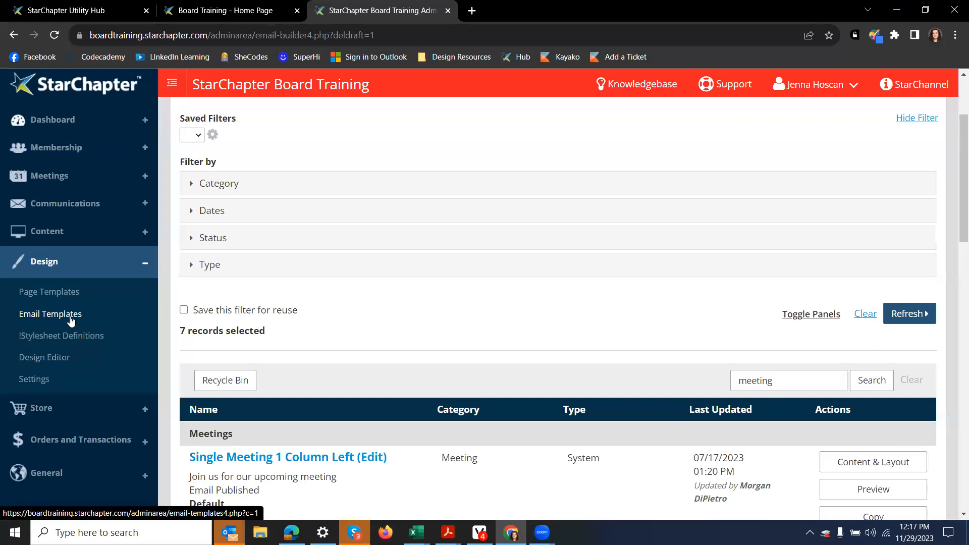
Step: Search the Email Templates for 'expiration' and open the Member Expiration Notice template
{"action": "left_click", "coordinate": [71, 318]}
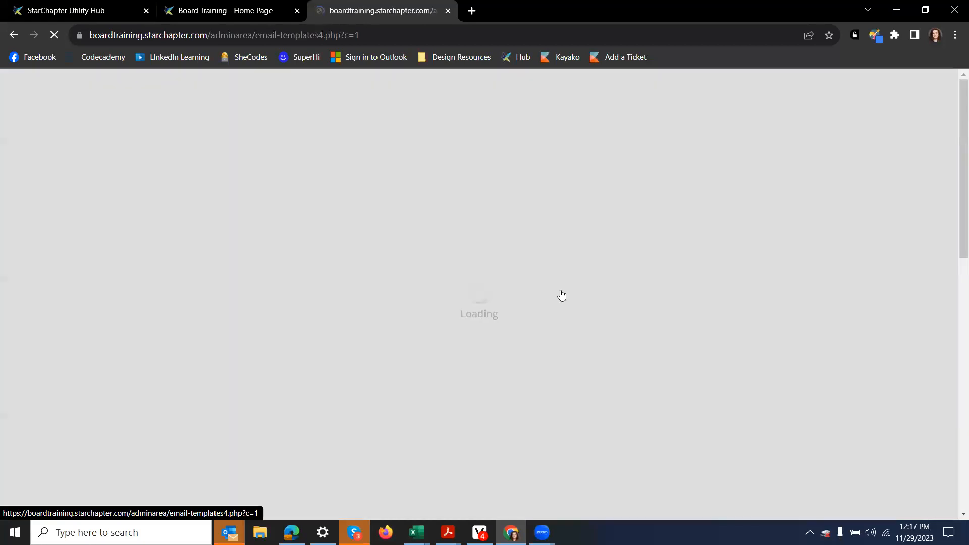
{"action": "left_click", "coordinate": [749, 394]}
{"action": "type", "text": "expiration"}
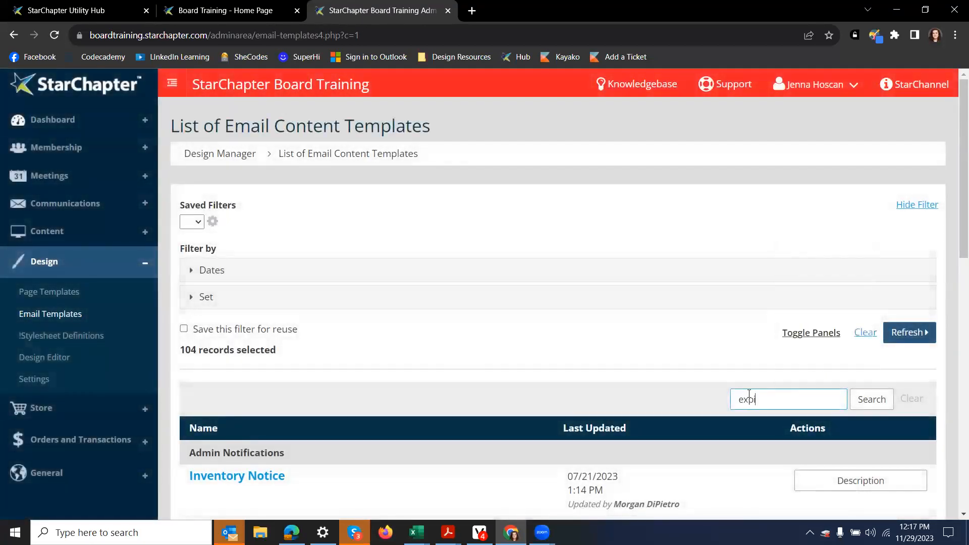
{"action": "key", "text": "Return"}
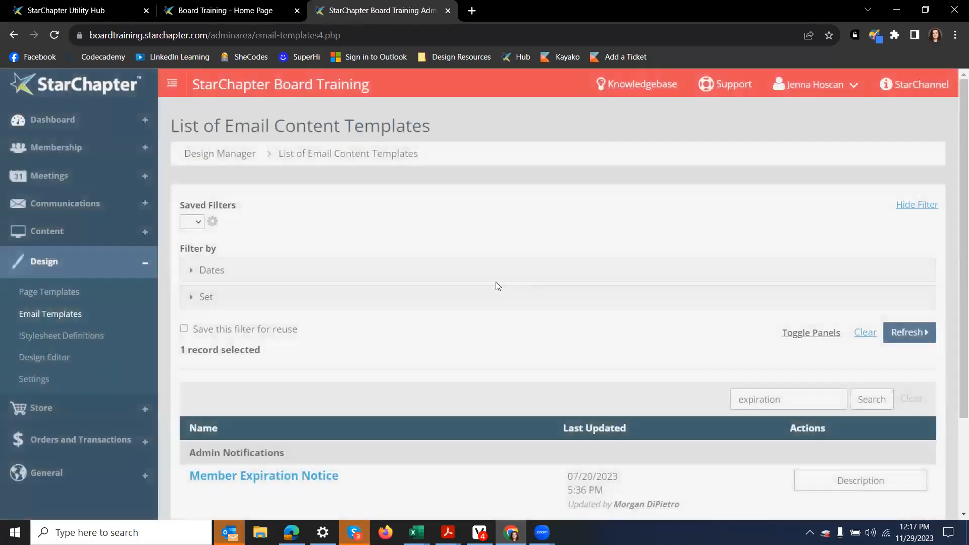
{"action": "scroll", "coordinate": [494, 282], "scroll_direction": "down", "scroll_amount": 2}
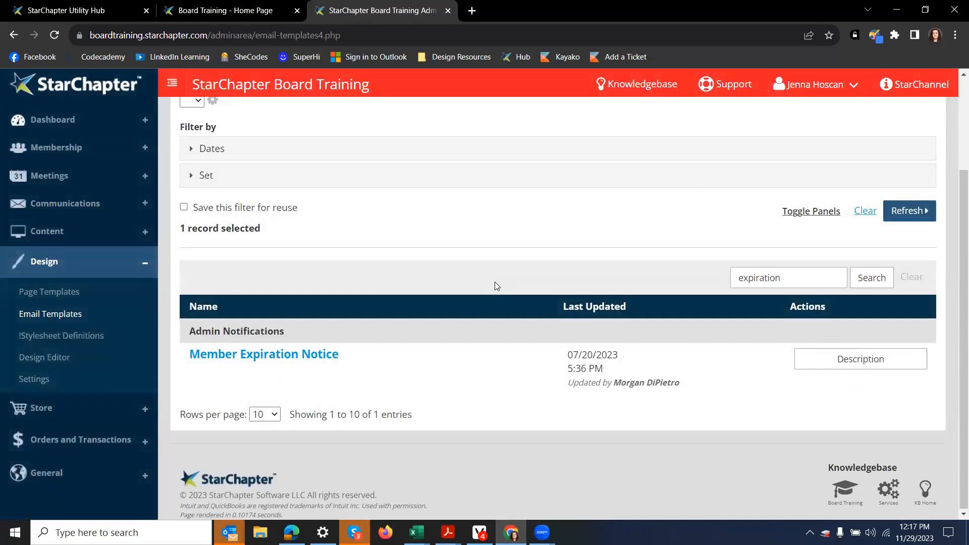
{"action": "left_click", "coordinate": [233, 355]}
Step: Inspect the template's HTML source, close it, and expand Communications in the sidebar
{"action": "scroll", "coordinate": [508, 363], "scroll_direction": "down", "scroll_amount": 1}
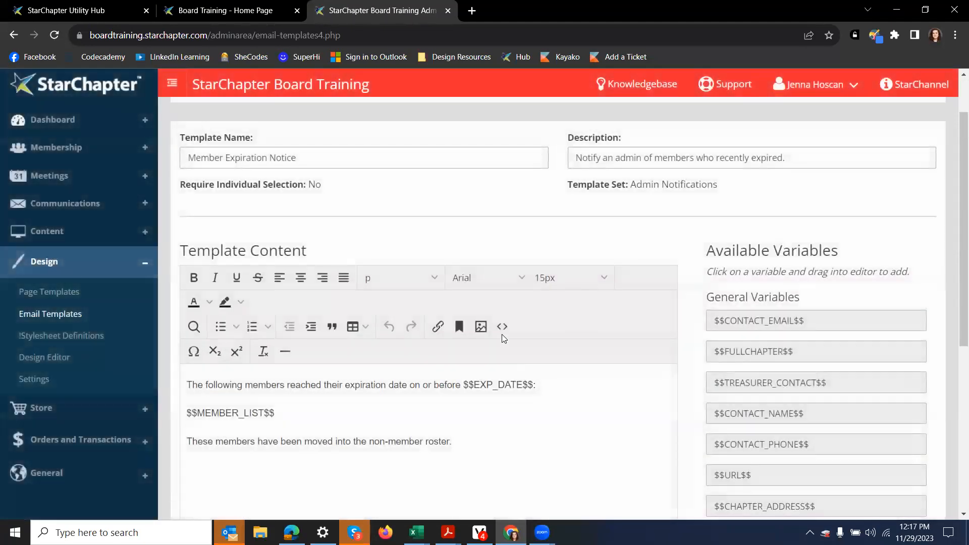
{"action": "left_click", "coordinate": [502, 330]}
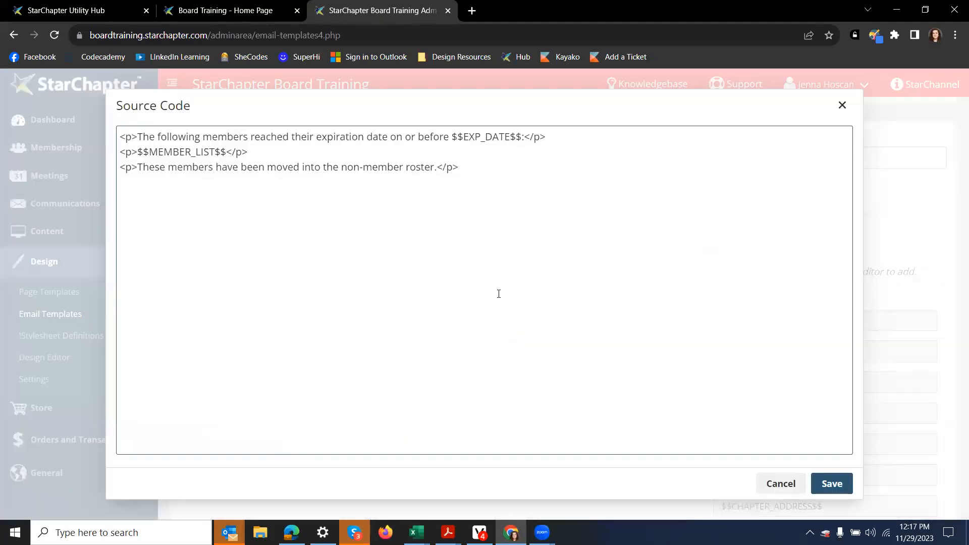
{"action": "left_click", "coordinate": [847, 105]}
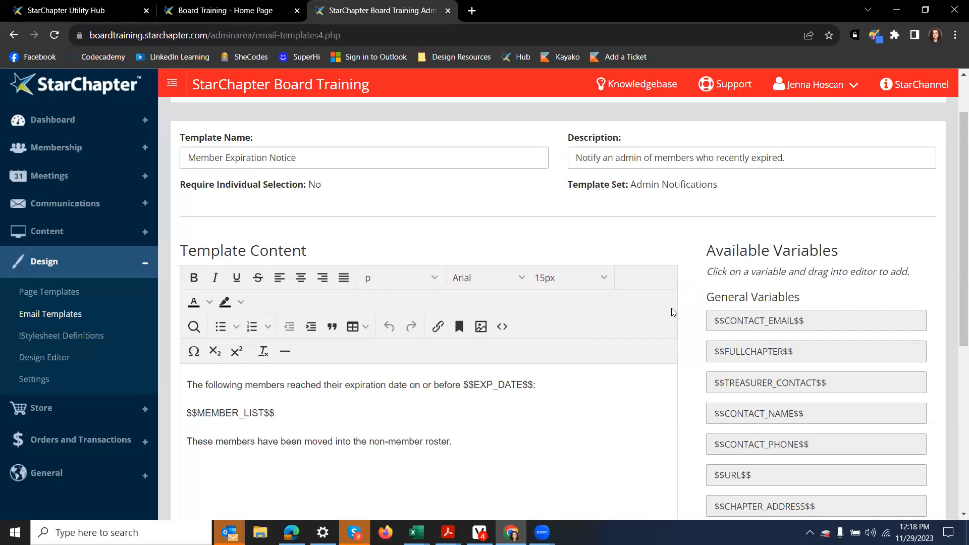
{"action": "scroll", "coordinate": [673, 312], "scroll_direction": "down", "scroll_amount": 3}
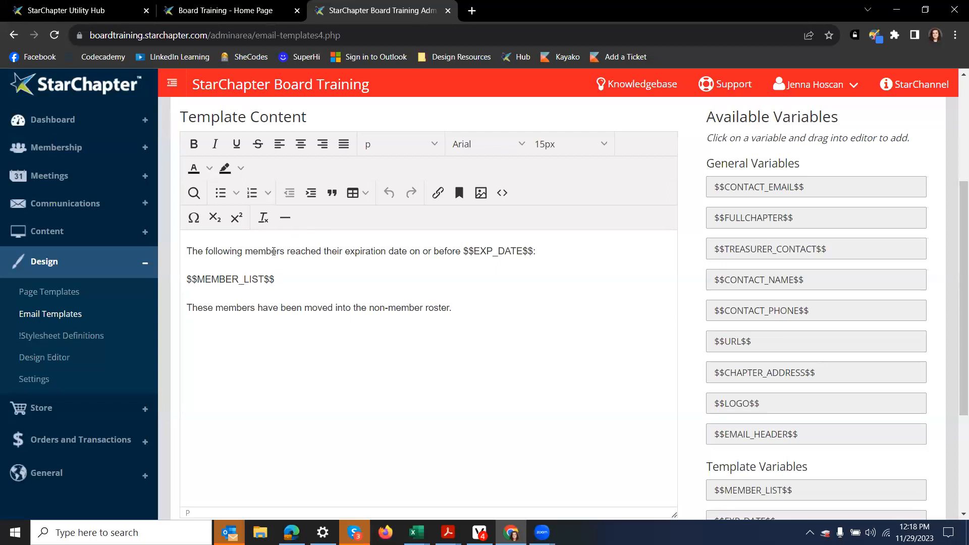
{"action": "left_click", "coordinate": [78, 235]}
{"action": "left_click", "coordinate": [79, 206]}
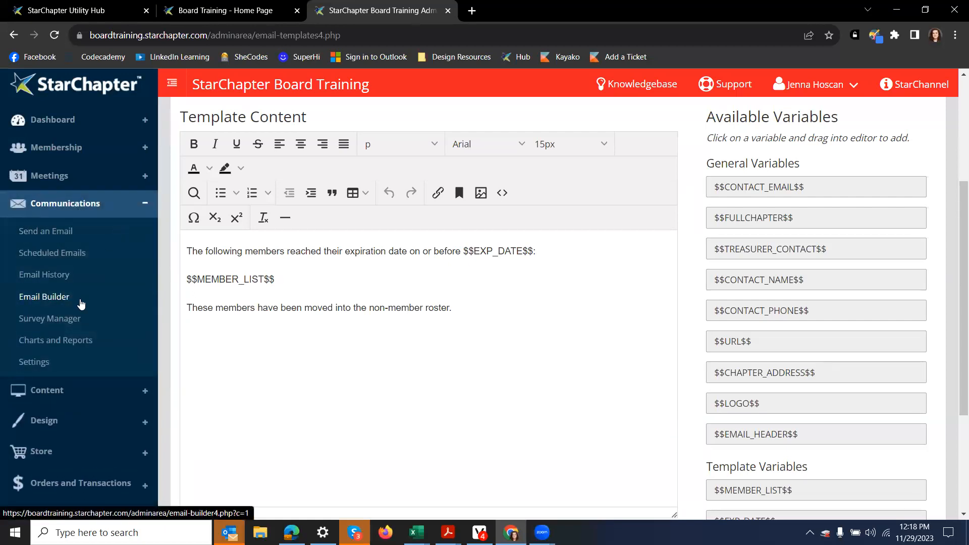
Step: Create a new email named 'Approved Members' with subject 'Welcome Approved Members!' and continue
{"action": "left_click", "coordinate": [81, 302]}
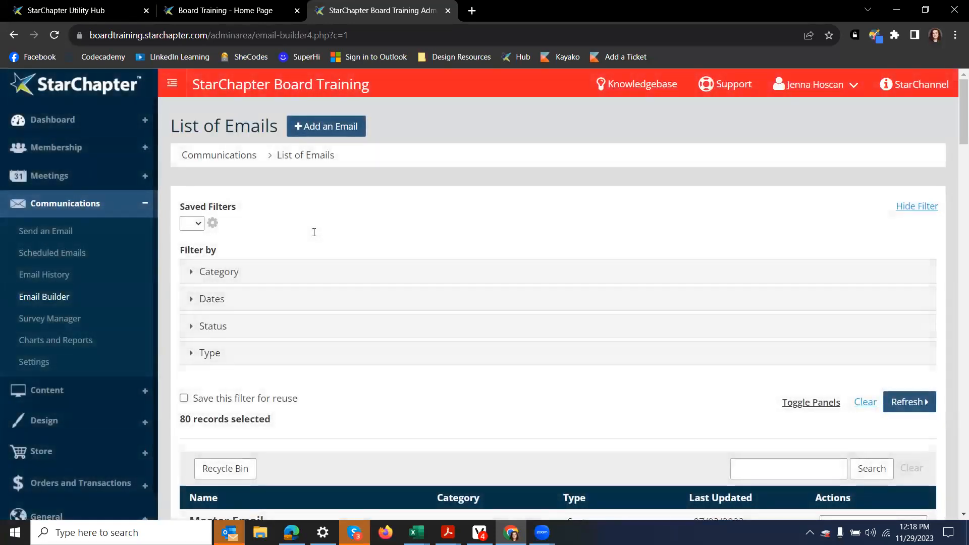
{"action": "left_click", "coordinate": [343, 135]}
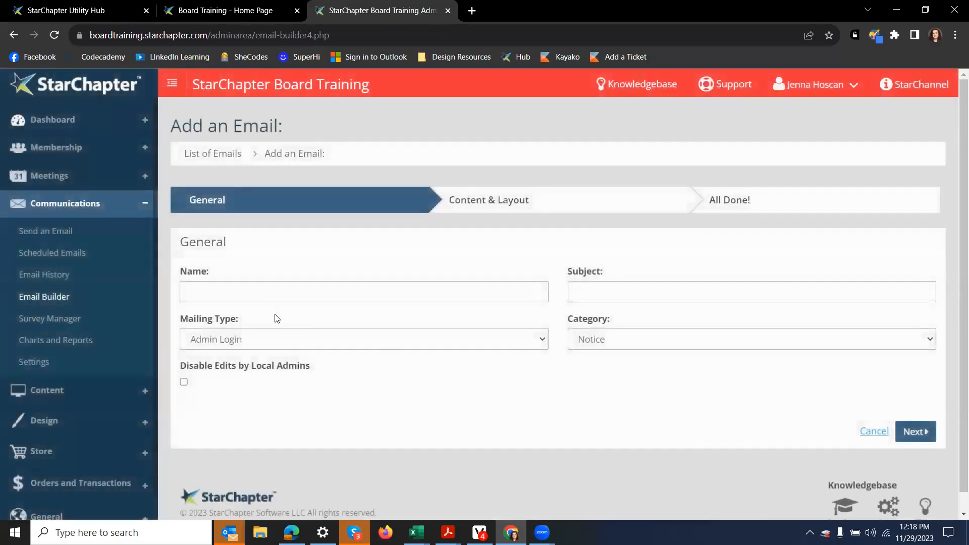
{"action": "left_click", "coordinate": [282, 290]}
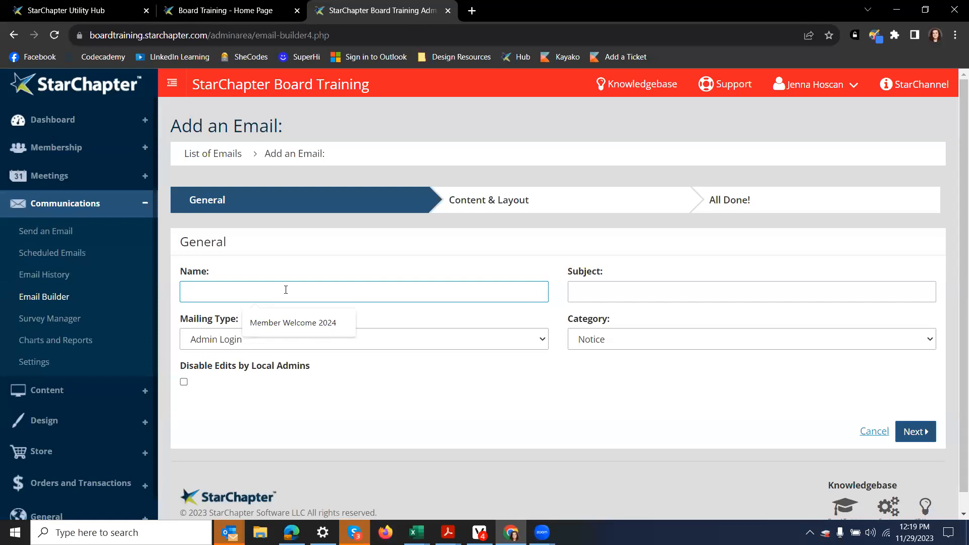
{"action": "type", "text": "App"}
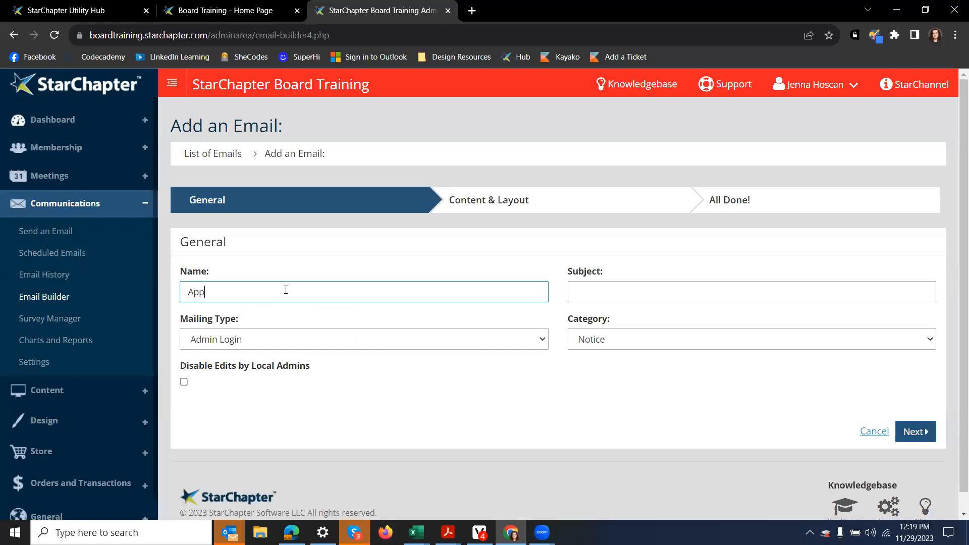
{"action": "type", "text": "roved Members"}
{"action": "left_click", "coordinate": [637, 287]}
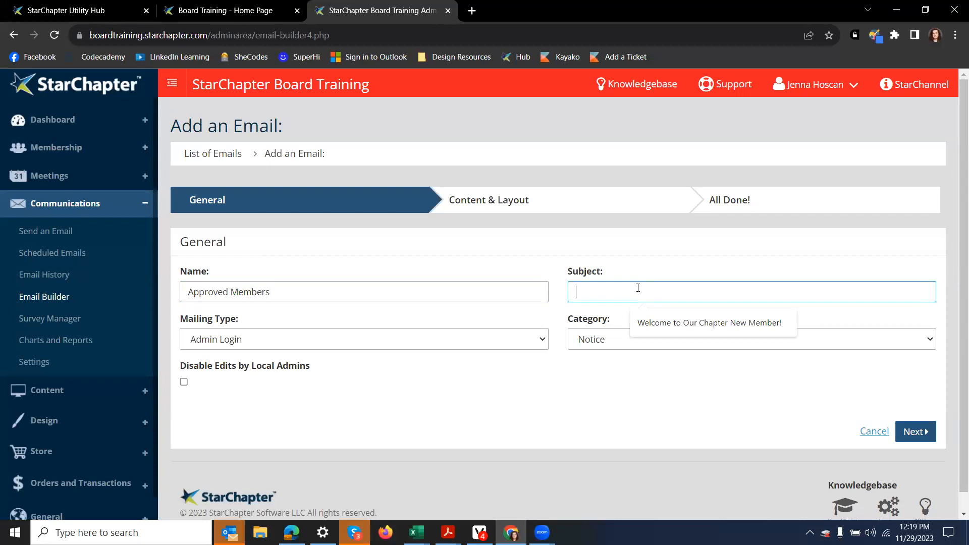
{"action": "type", "text": "Welcome Approved Members!"}
{"action": "key", "text": "Return"}
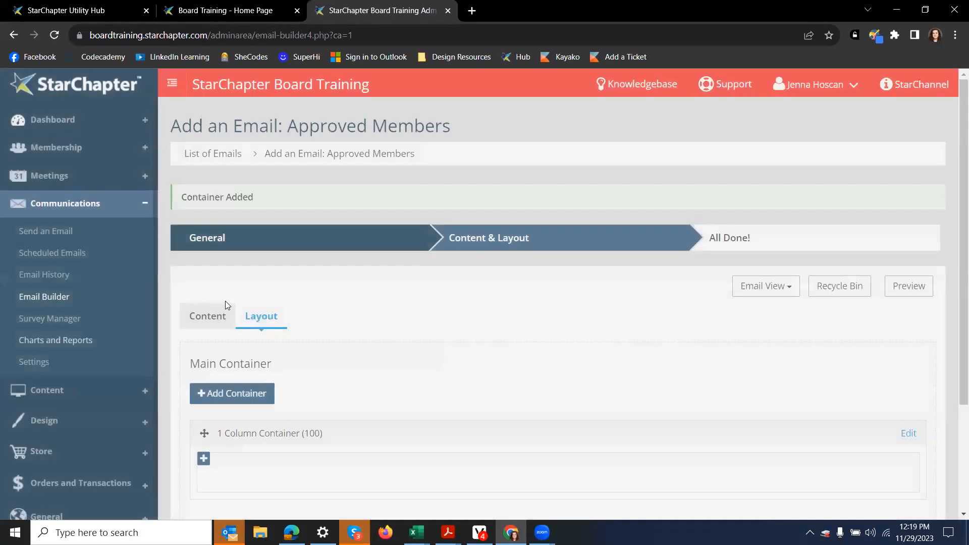
Step: Add a blank section titled 'Copy' with the body 'This is a sentence.' to the email
{"action": "left_click", "coordinate": [209, 316]}
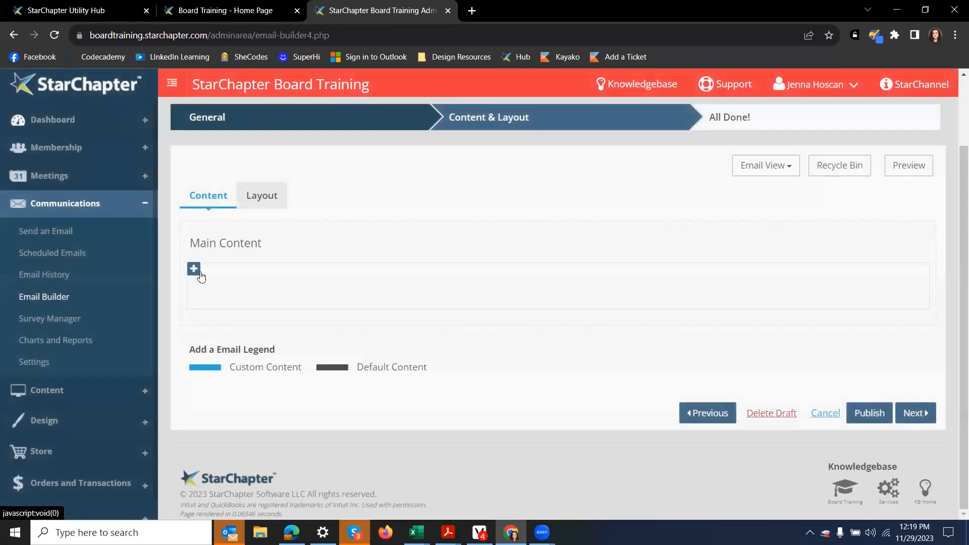
{"action": "left_click", "coordinate": [200, 274]}
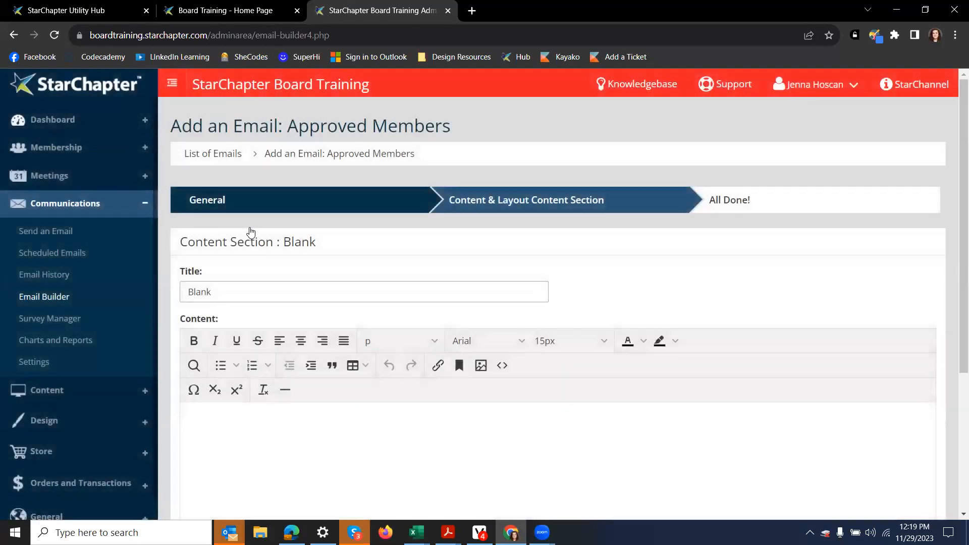
{"action": "scroll", "coordinate": [484, 290], "scroll_direction": "down", "scroll_amount": 4}
{"action": "left_click", "coordinate": [484, 292]}
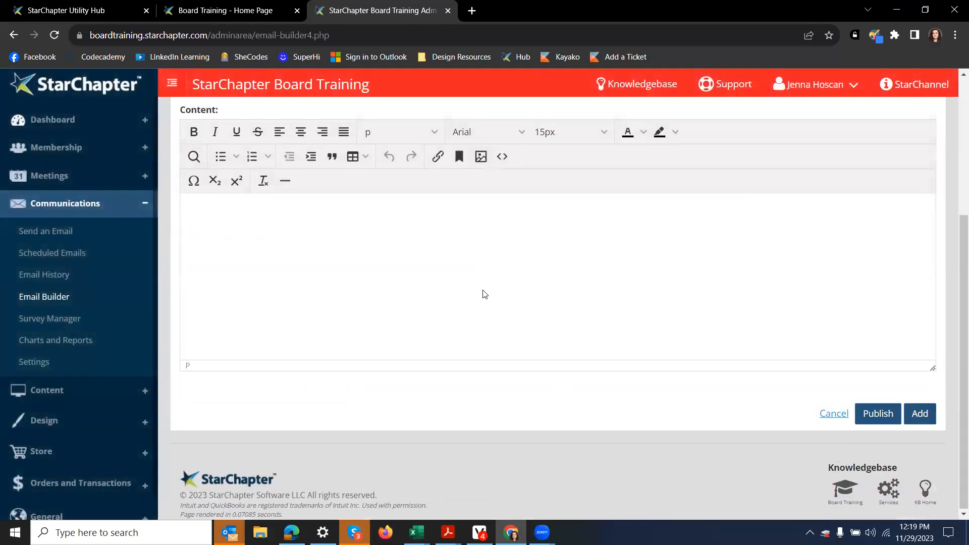
{"action": "type", "text": "This is a sentence."}
{"action": "scroll", "coordinate": [484, 294], "scroll_direction": "up", "scroll_amount": 4}
{"action": "double_click", "coordinate": [284, 295]}
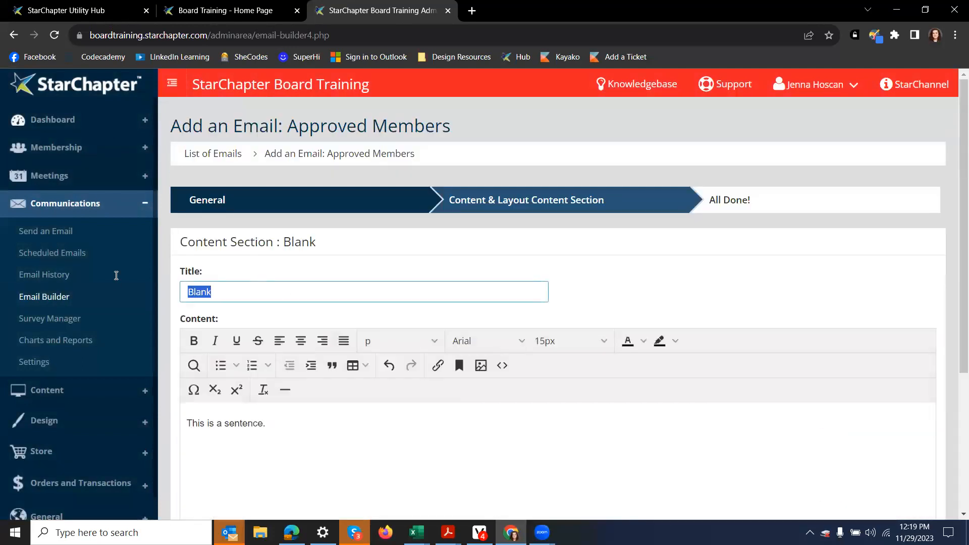
{"action": "type", "text": "Copy"}
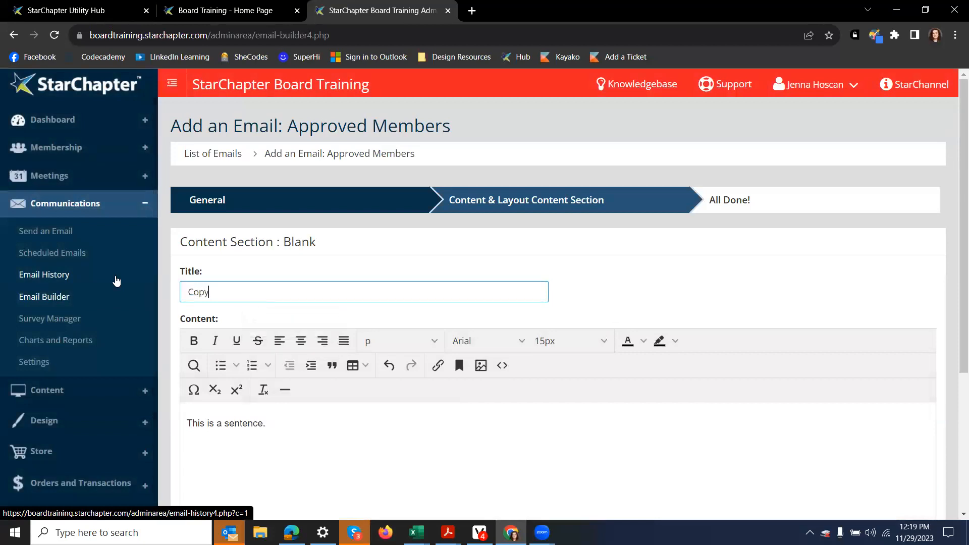
{"action": "scroll", "coordinate": [757, 352], "scroll_direction": "down", "scroll_amount": 5}
{"action": "left_click", "coordinate": [919, 414]}
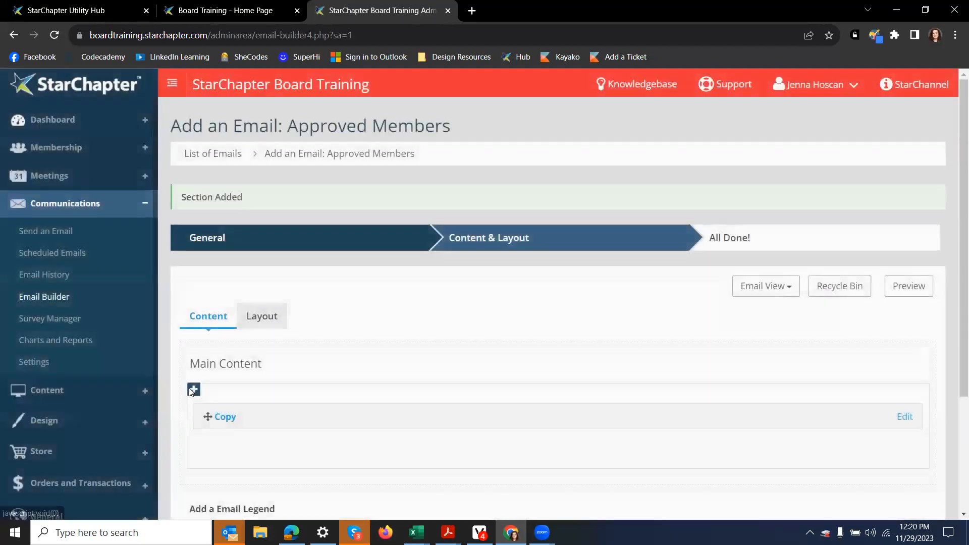
Step: Publish and save the Approved Members email without adding another section
{"action": "left_click", "coordinate": [193, 390]}
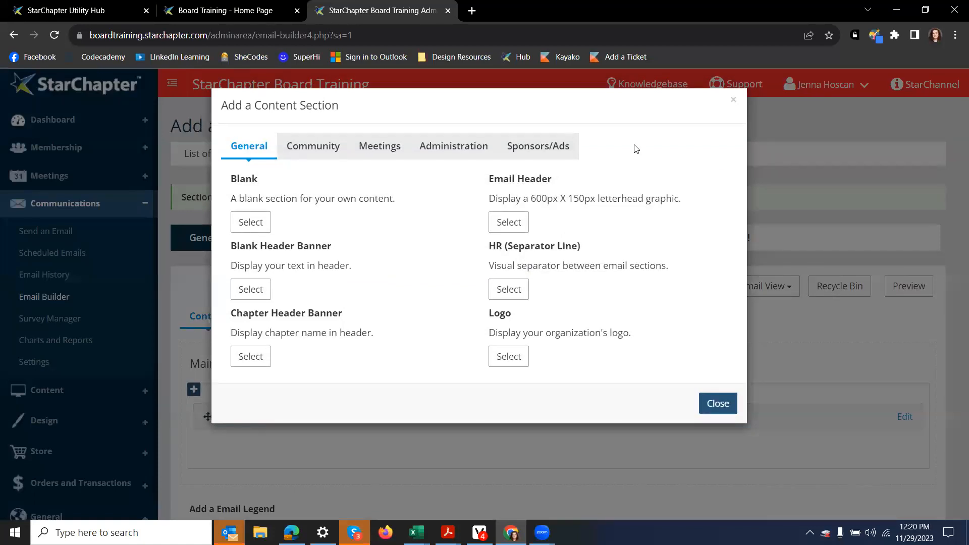
{"action": "left_click", "coordinate": [734, 100]}
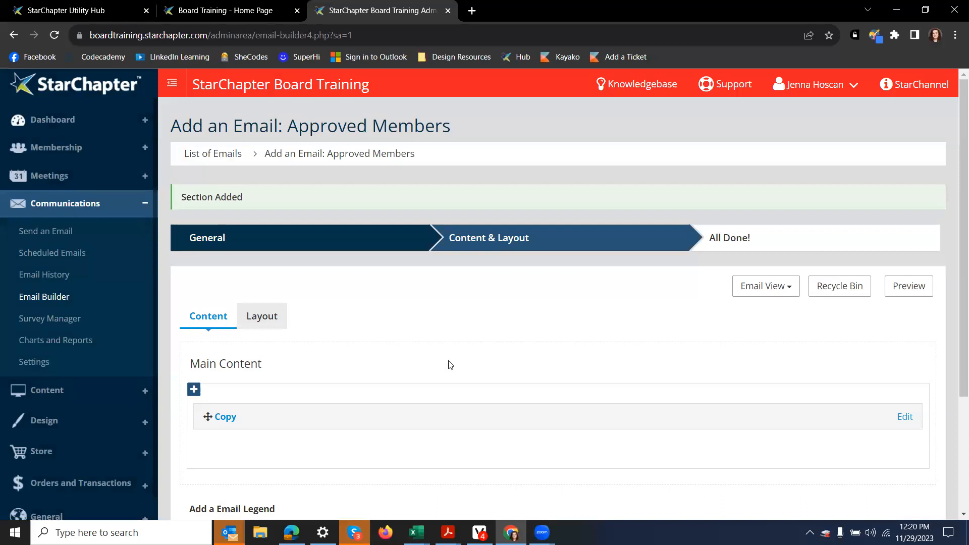
{"action": "scroll", "coordinate": [826, 302], "scroll_direction": "down", "scroll_amount": 3}
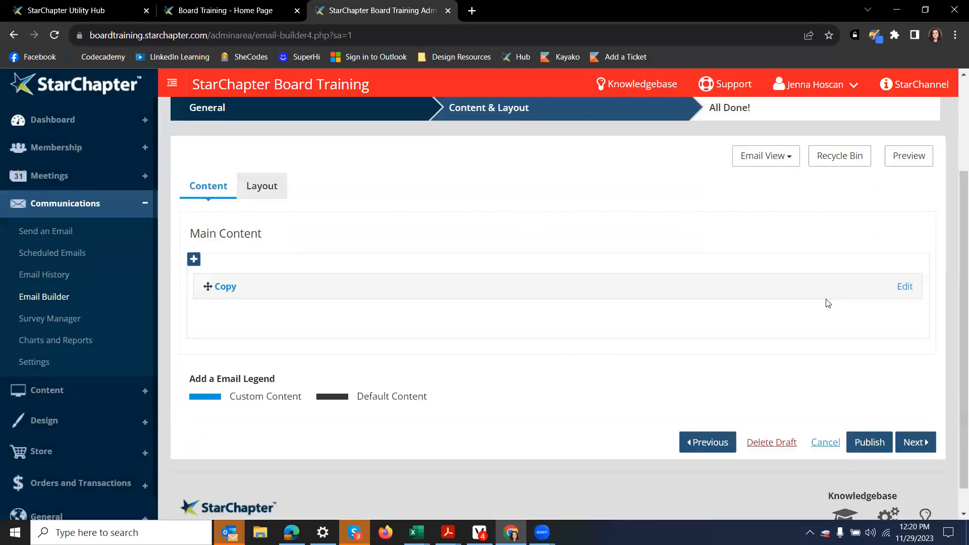
{"action": "left_click", "coordinate": [867, 411]}
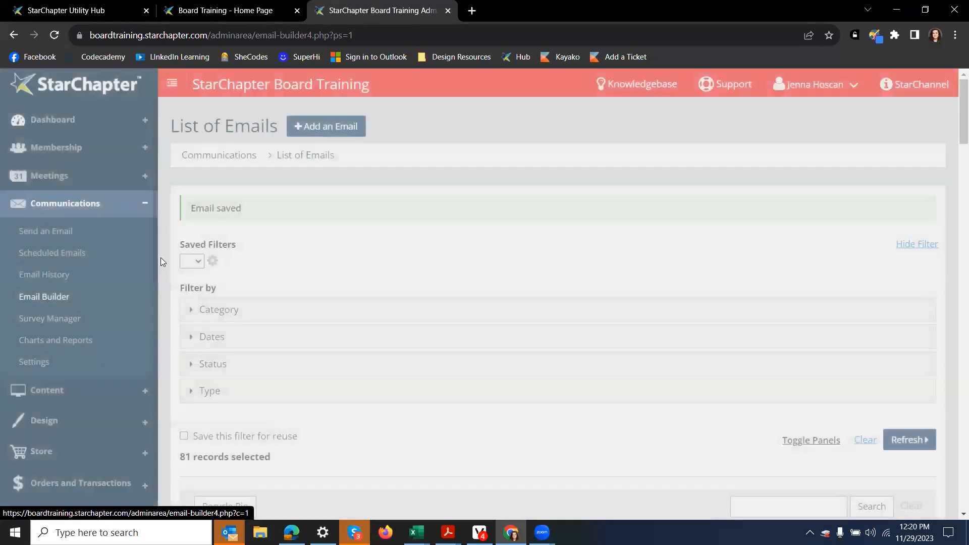
Step: From Communications > Send an Email, start a new Recurring Email and go to its Name field
{"action": "left_click", "coordinate": [57, 240]}
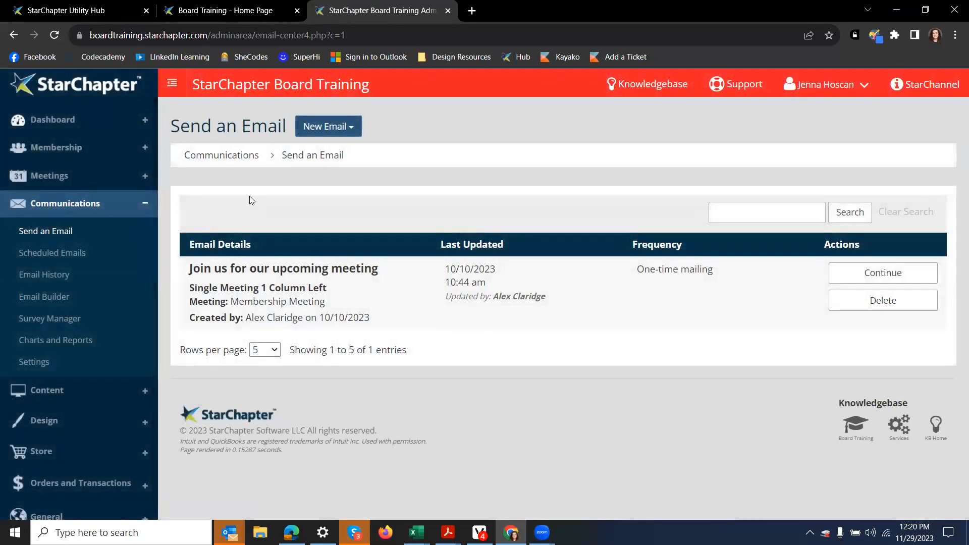
{"action": "left_click", "coordinate": [353, 127]}
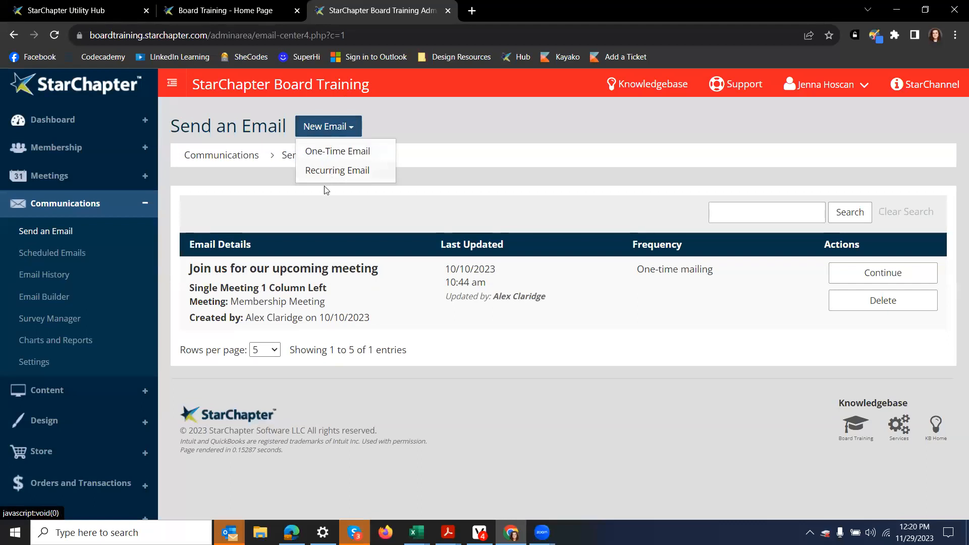
{"action": "left_click", "coordinate": [330, 171]}
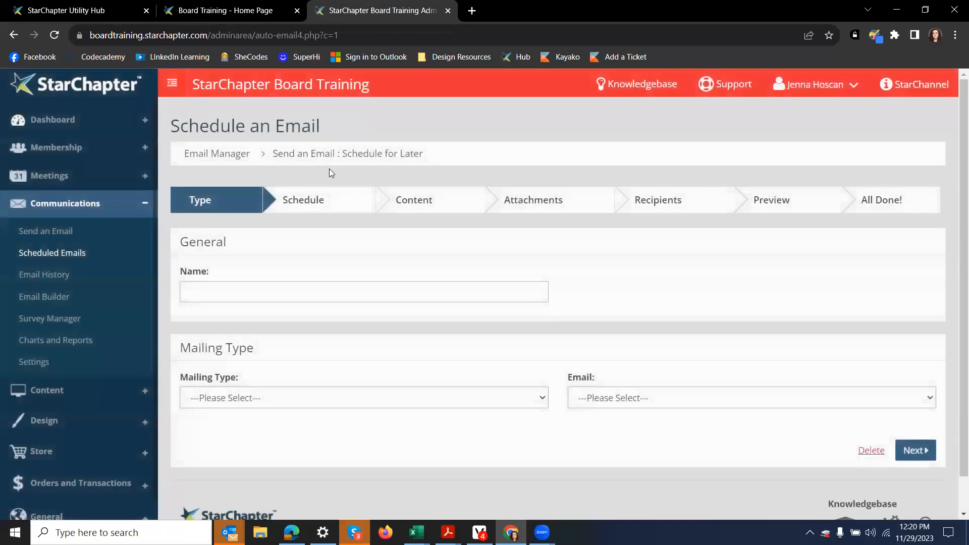
{"action": "scroll", "coordinate": [247, 227], "scroll_direction": "down", "scroll_amount": 1}
{"action": "left_click", "coordinate": [251, 252]}
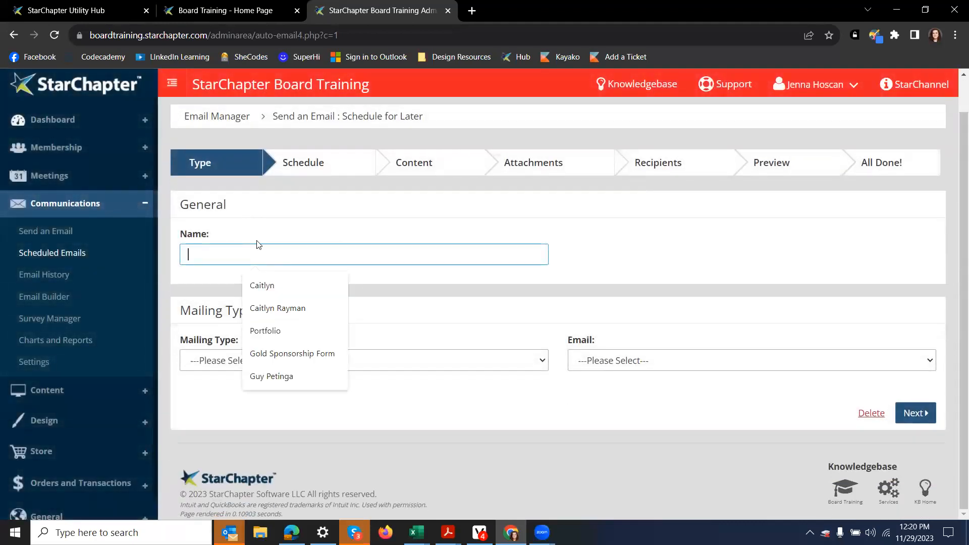
Step: Name a trial draft 'Monthly Approved Members', try General then Meetings types, then delete the draft
{"action": "type", "text": "Monthly Approved Members"}
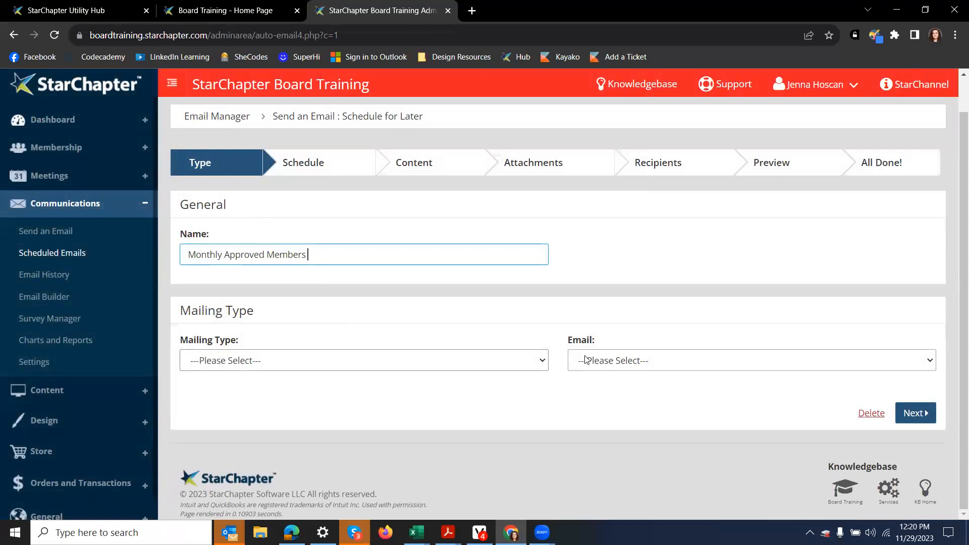
{"action": "left_click", "coordinate": [538, 359]}
{"action": "left_click", "coordinate": [538, 359]}
{"action": "left_click", "coordinate": [530, 360]}
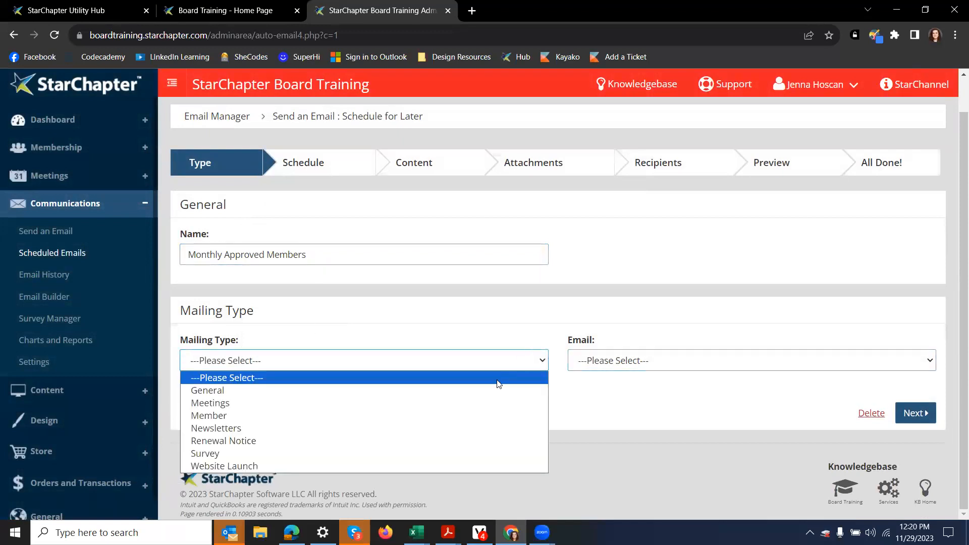
{"action": "left_click", "coordinate": [492, 391]}
{"action": "left_click", "coordinate": [649, 359]}
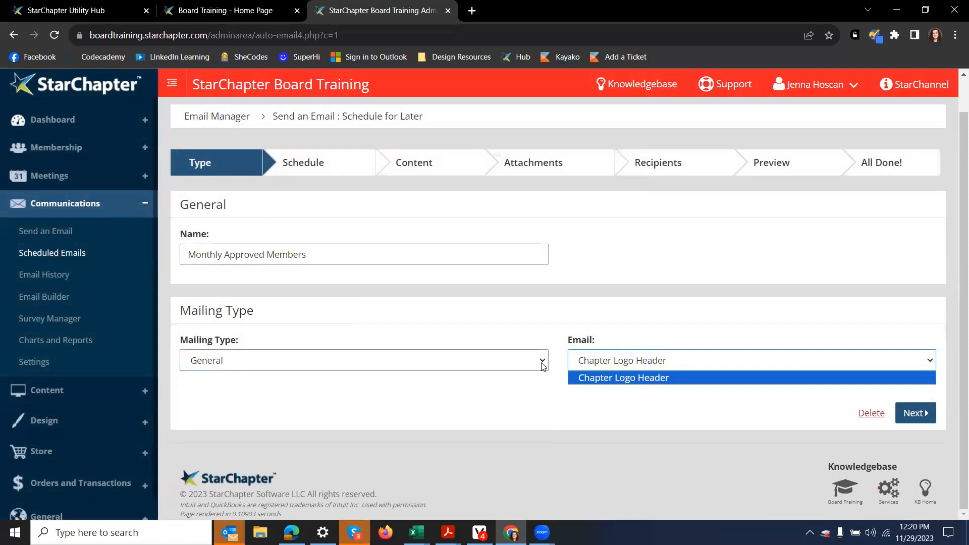
{"action": "left_click", "coordinate": [542, 361]}
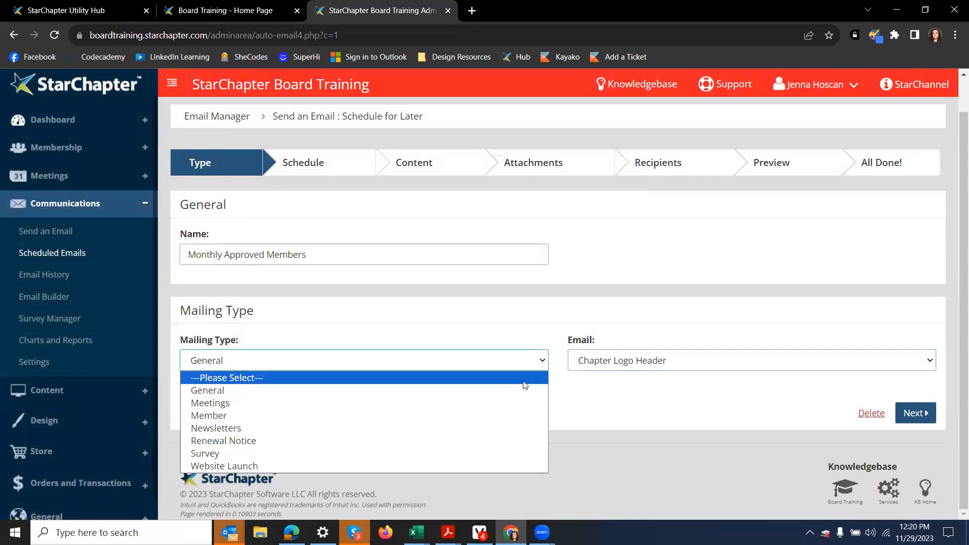
{"action": "left_click", "coordinate": [426, 401]}
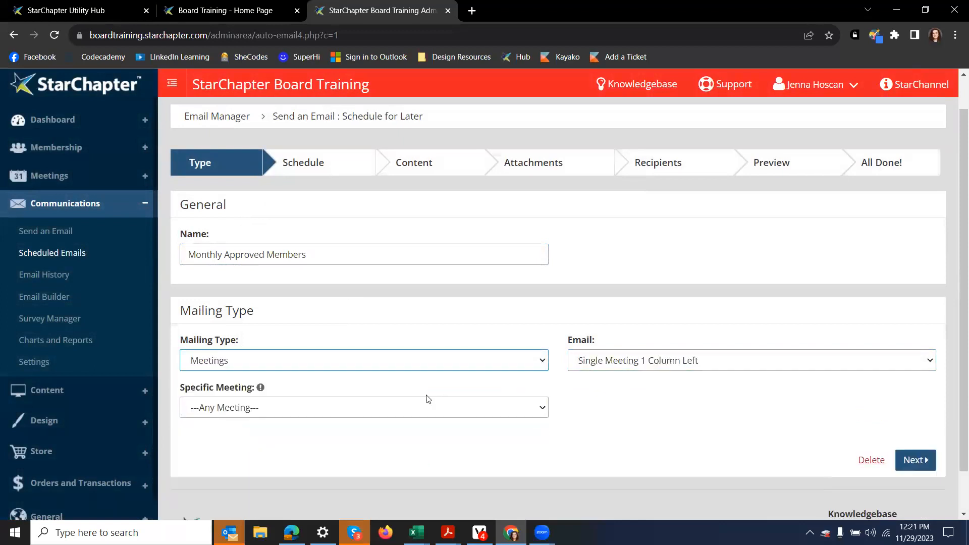
{"action": "left_click", "coordinate": [649, 364]}
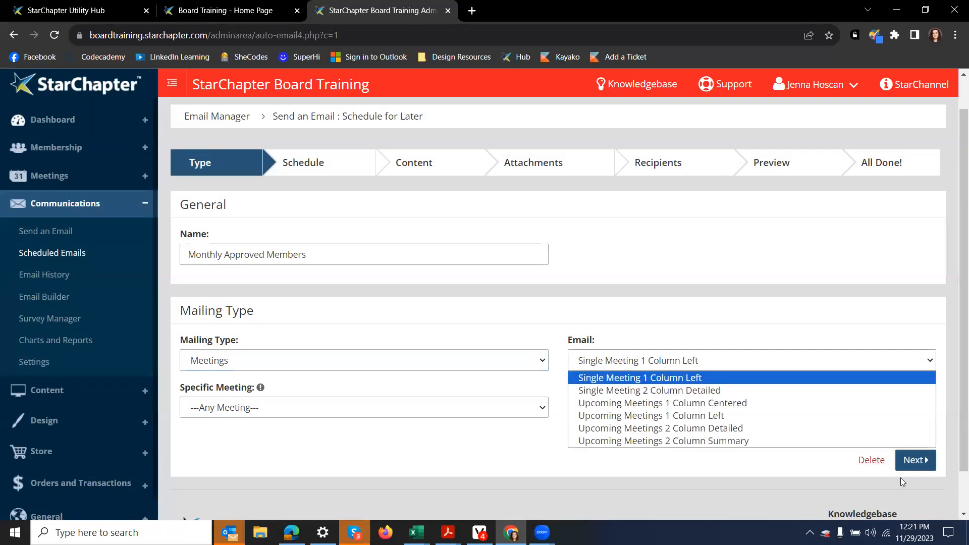
{"action": "left_click", "coordinate": [872, 464]}
{"action": "left_click", "coordinate": [664, 163]}
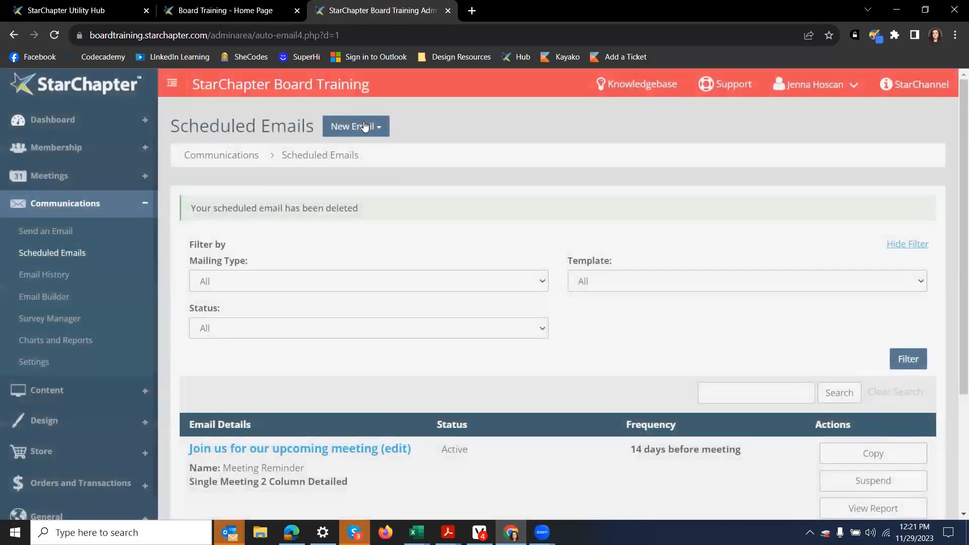
Step: Create a trial One-Time Email, try General then Member (Member Welcome 2024), and delete it
{"action": "left_click", "coordinate": [364, 126]}
{"action": "left_click", "coordinate": [364, 151]}
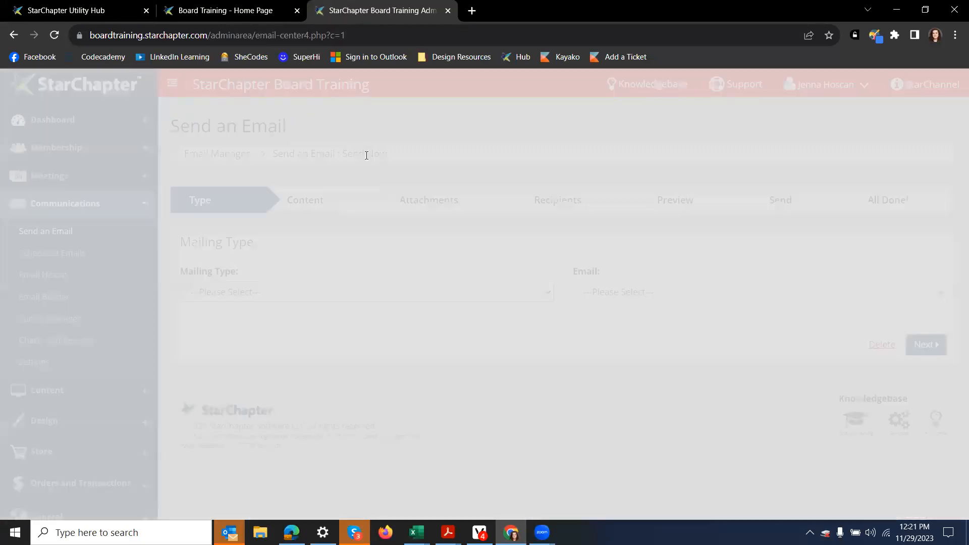
{"action": "left_click", "coordinate": [289, 292]}
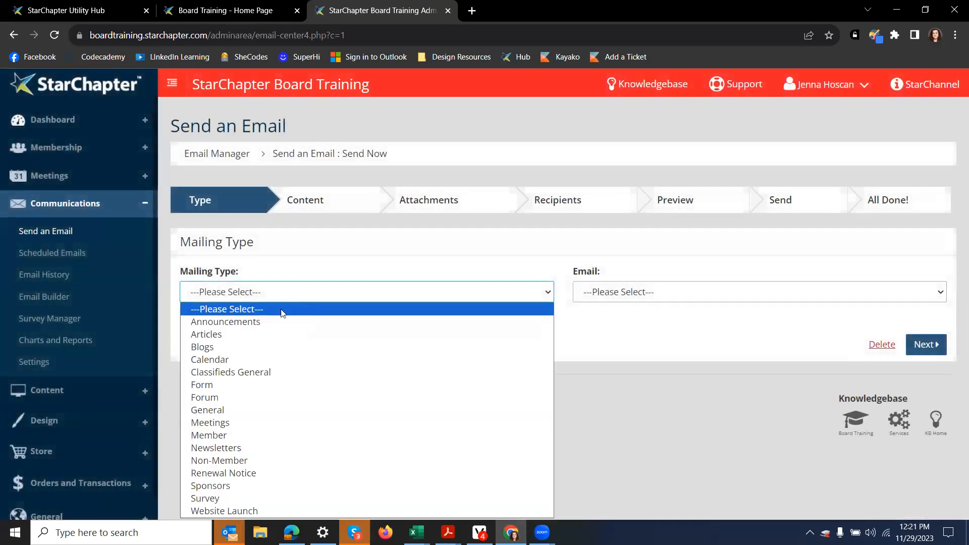
{"action": "left_click", "coordinate": [260, 410]}
{"action": "left_click", "coordinate": [394, 292]}
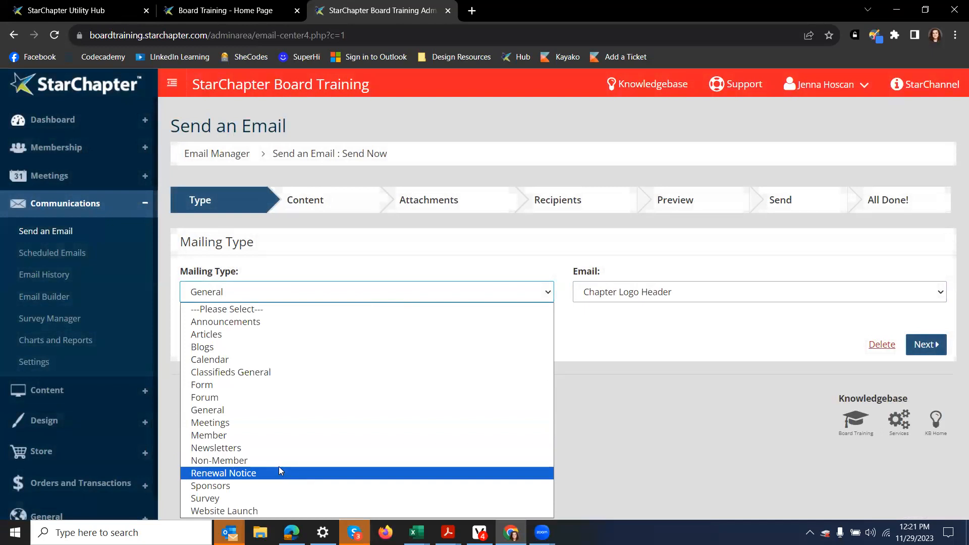
{"action": "left_click", "coordinate": [246, 431]}
{"action": "left_click", "coordinate": [721, 302]}
{"action": "left_click", "coordinate": [417, 318]}
{"action": "left_click", "coordinate": [415, 298]}
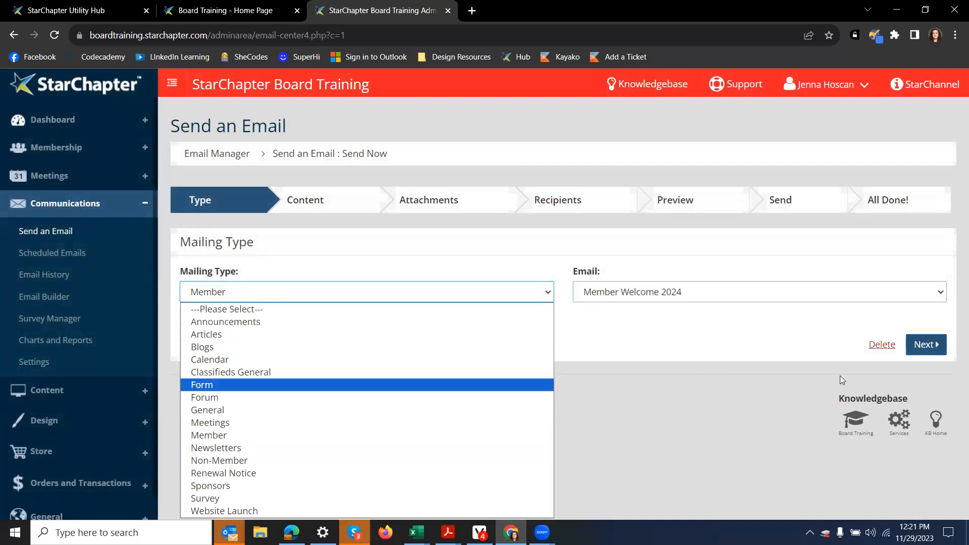
{"action": "left_click", "coordinate": [878, 344]}
{"action": "left_click", "coordinate": [664, 141]}
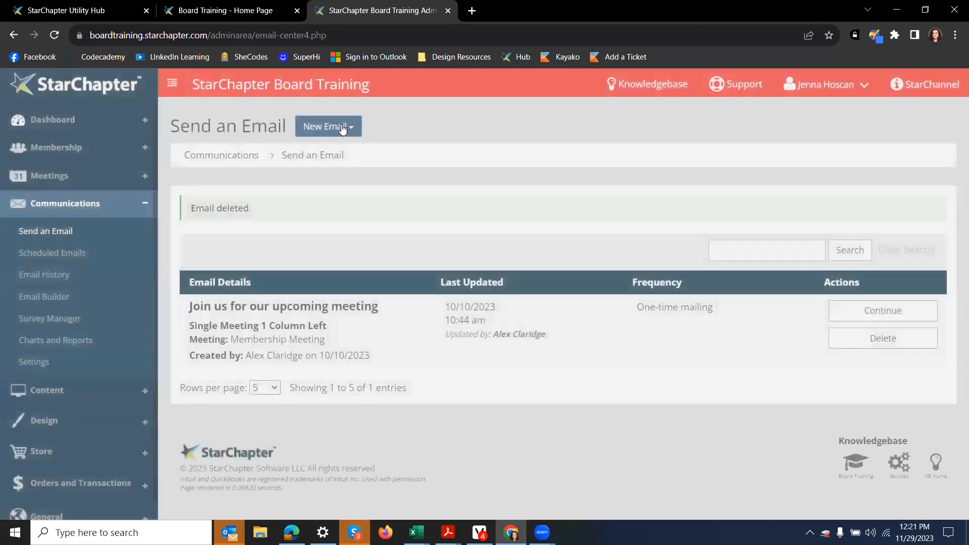
Step: Start a fresh Recurring Email from the New Email menu
{"action": "left_click", "coordinate": [341, 128]}
{"action": "left_click", "coordinate": [334, 169]}
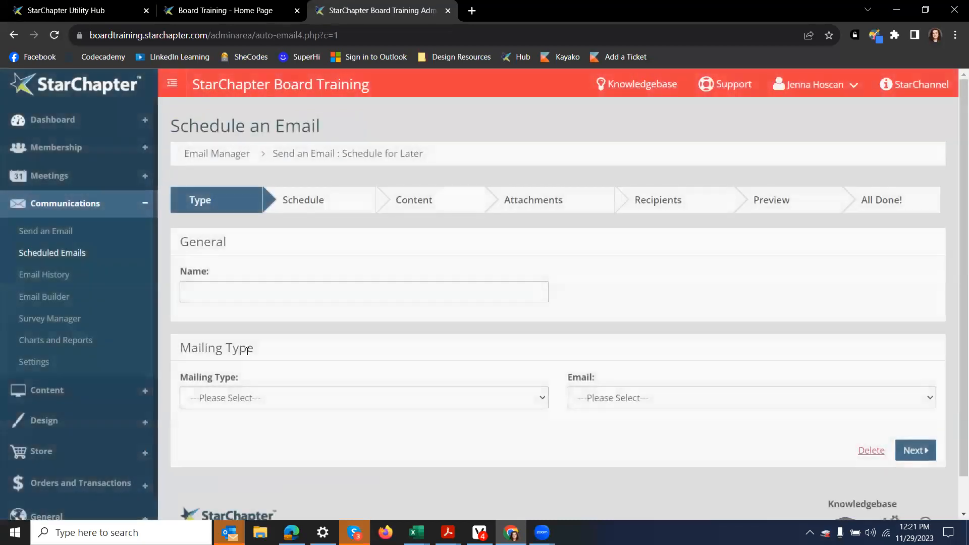
{"action": "left_click", "coordinate": [264, 296]}
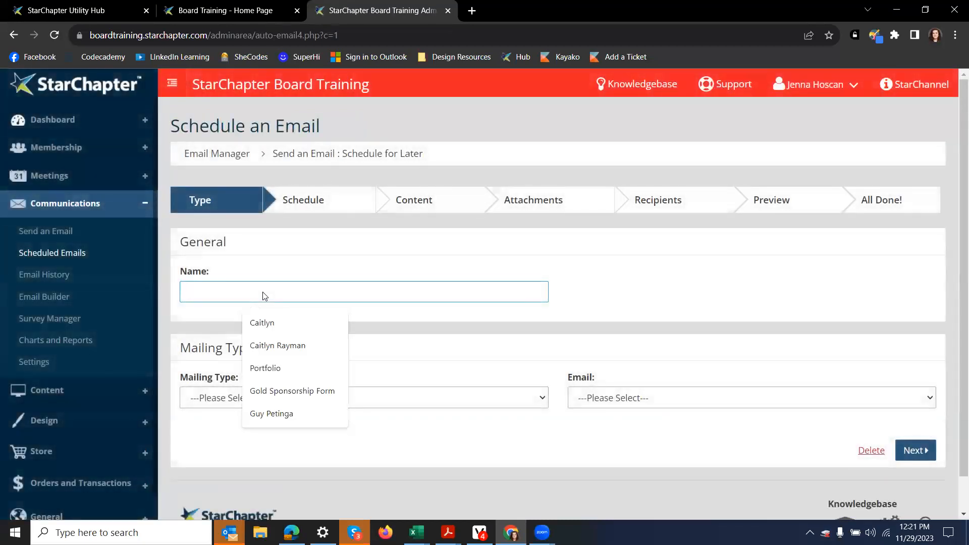
Step: Set the scheduled email's Mailing Type to Meetings
{"action": "left_click", "coordinate": [634, 265]}
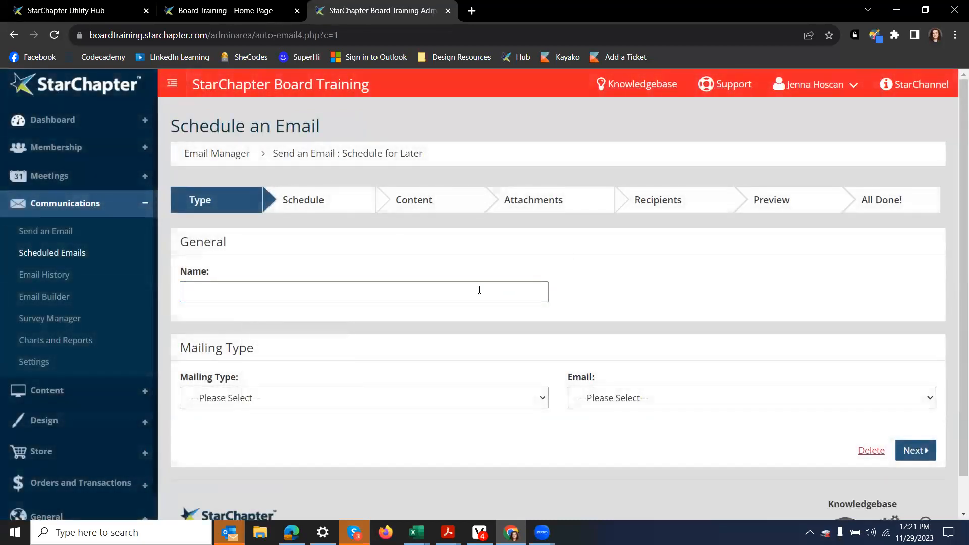
{"action": "left_click", "coordinate": [409, 404]}
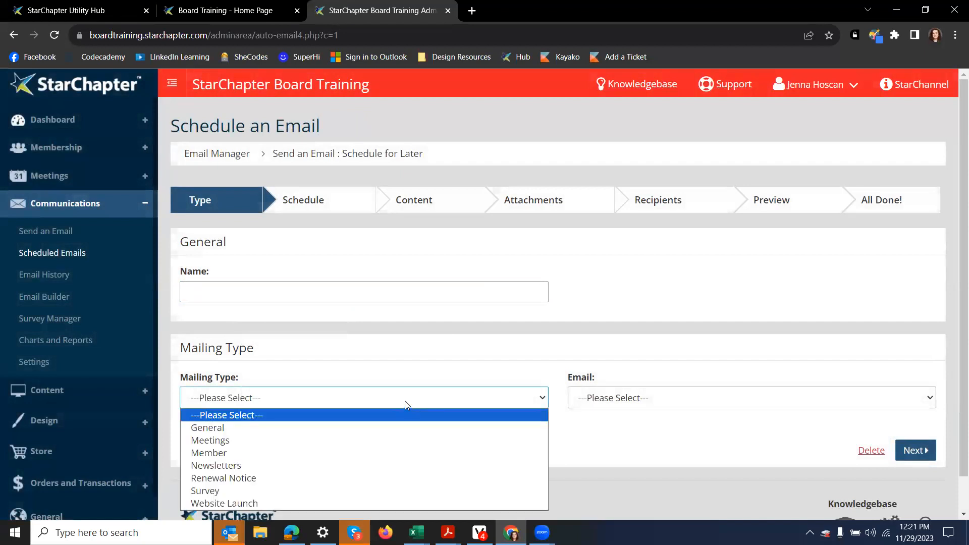
{"action": "left_click", "coordinate": [404, 400]}
{"action": "left_click", "coordinate": [608, 400]}
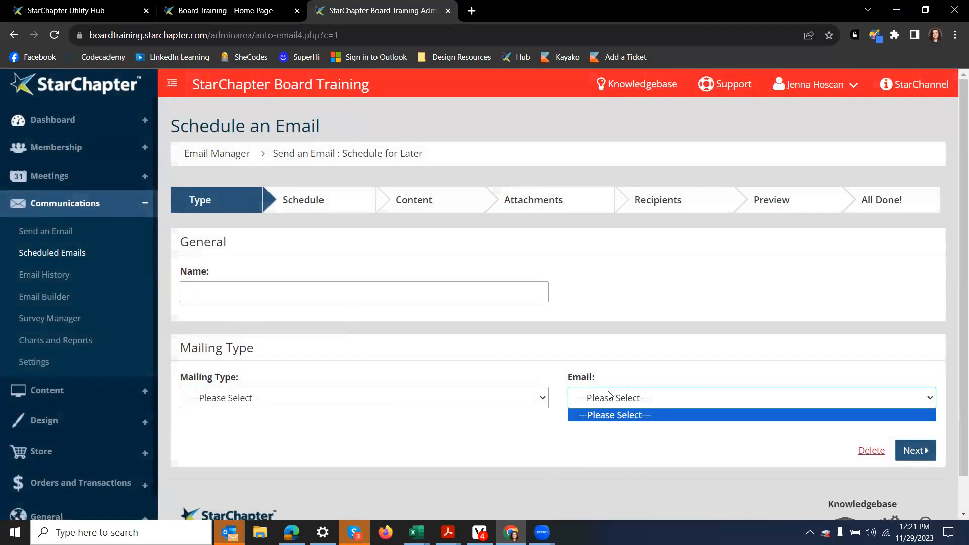
{"action": "left_click", "coordinate": [405, 397]}
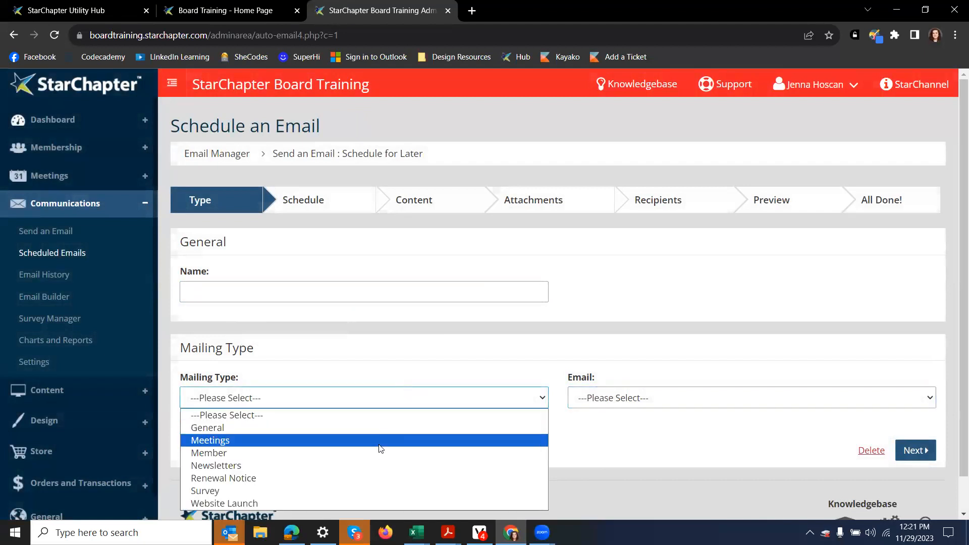
{"action": "left_click", "coordinate": [380, 444]}
{"action": "left_click", "coordinate": [606, 398]}
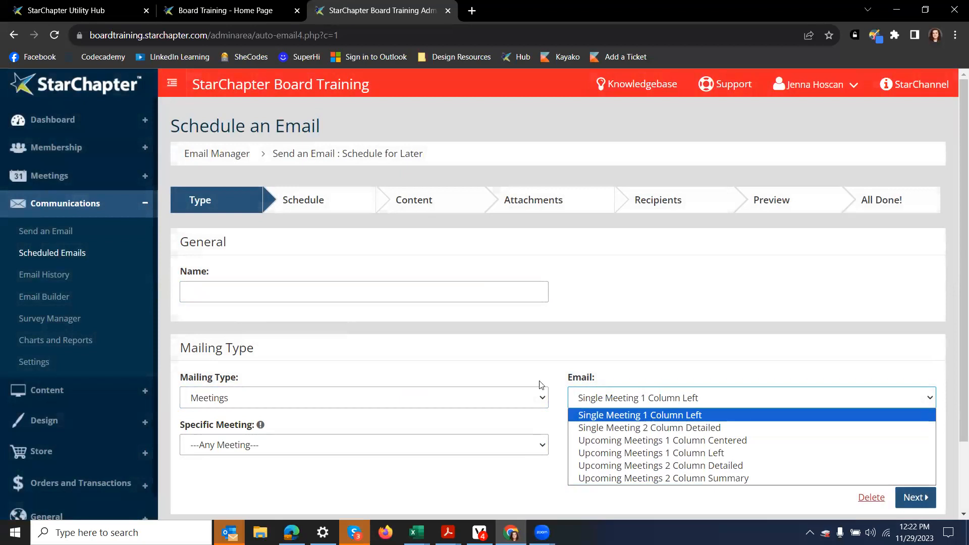
{"action": "left_click", "coordinate": [731, 423]}
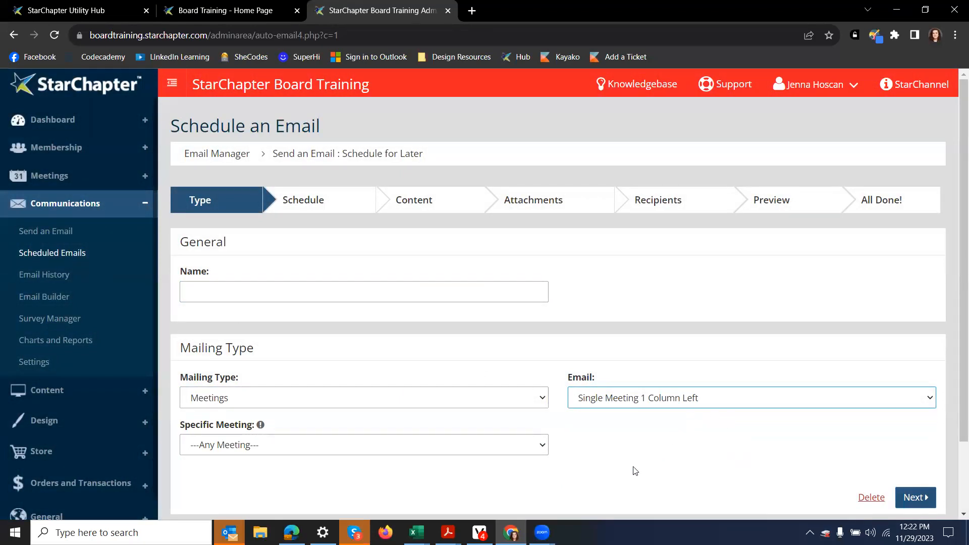
Step: Name it 'Meeting Reminder', choose the Upcoming Meetings 2 Column Detailed template, and continue
{"action": "left_click", "coordinate": [349, 296]}
{"action": "type", "text": "M"}
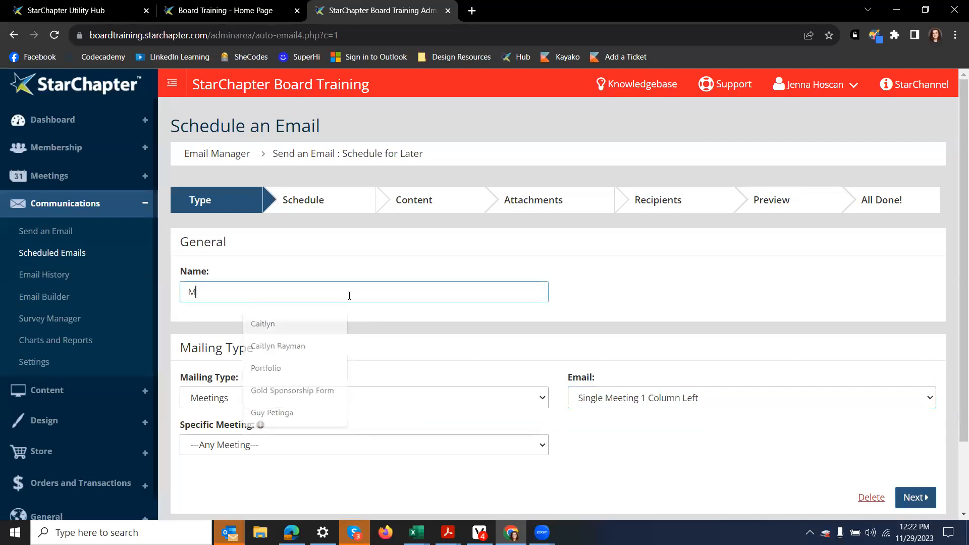
{"action": "type", "text": "eeting Reminder"}
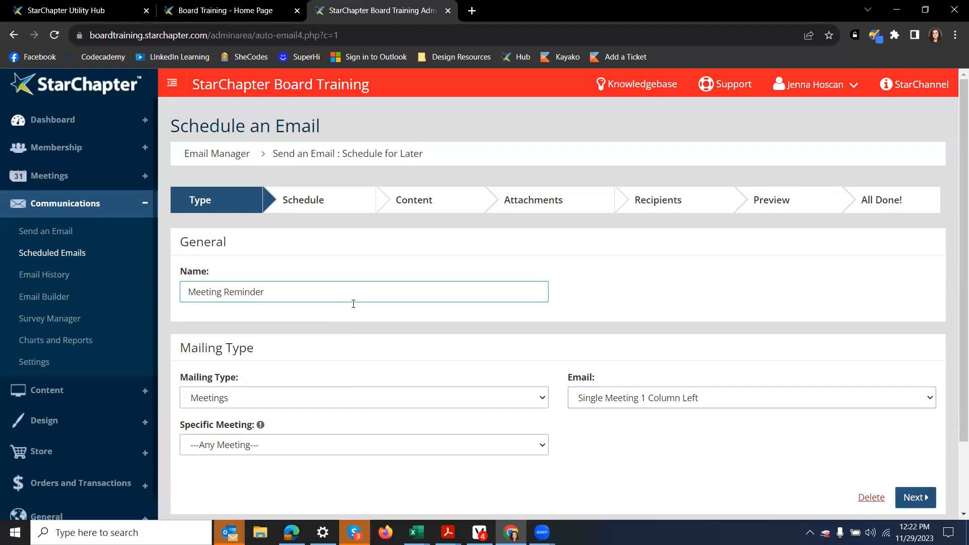
{"action": "scroll", "coordinate": [348, 283], "scroll_direction": "down", "scroll_amount": 2}
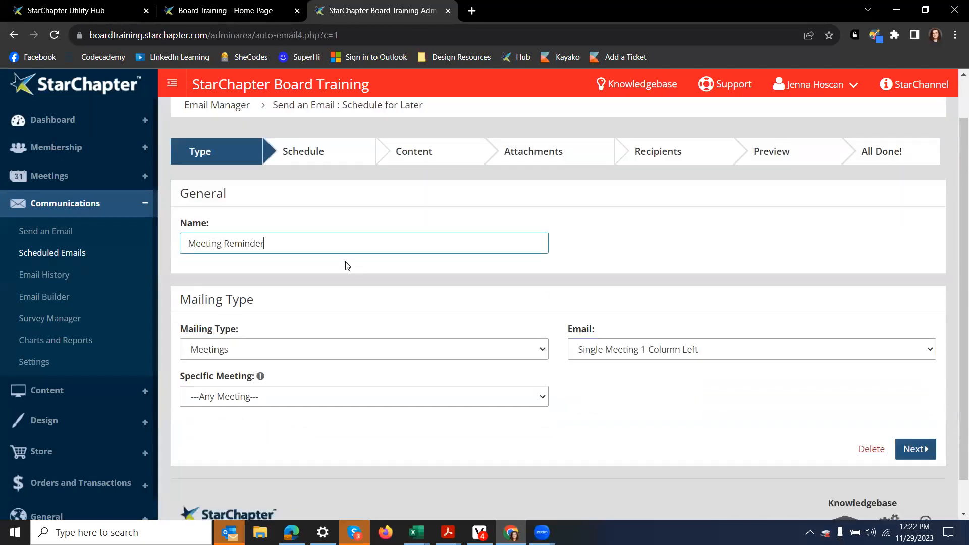
{"action": "left_click", "coordinate": [348, 363]}
{"action": "left_click", "coordinate": [352, 363]}
{"action": "scroll", "coordinate": [353, 363], "scroll_direction": "up", "scroll_amount": 2}
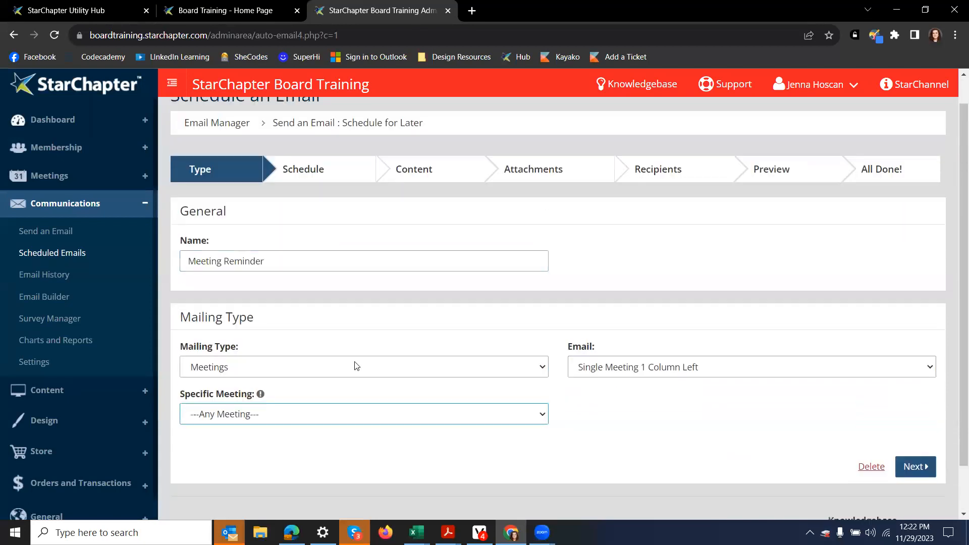
{"action": "scroll", "coordinate": [353, 363], "scroll_direction": "down", "scroll_amount": 2}
{"action": "left_click", "coordinate": [655, 314]}
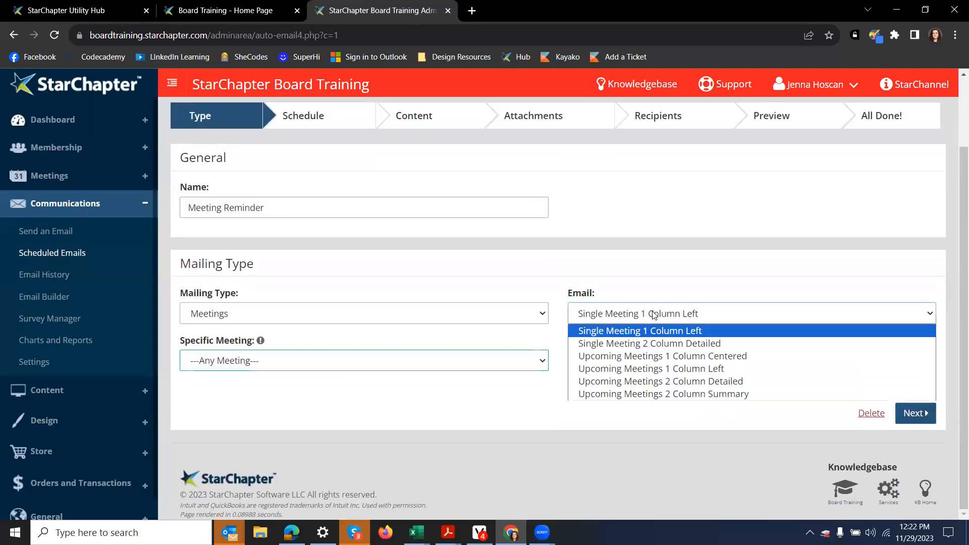
{"action": "left_click", "coordinate": [586, 382]}
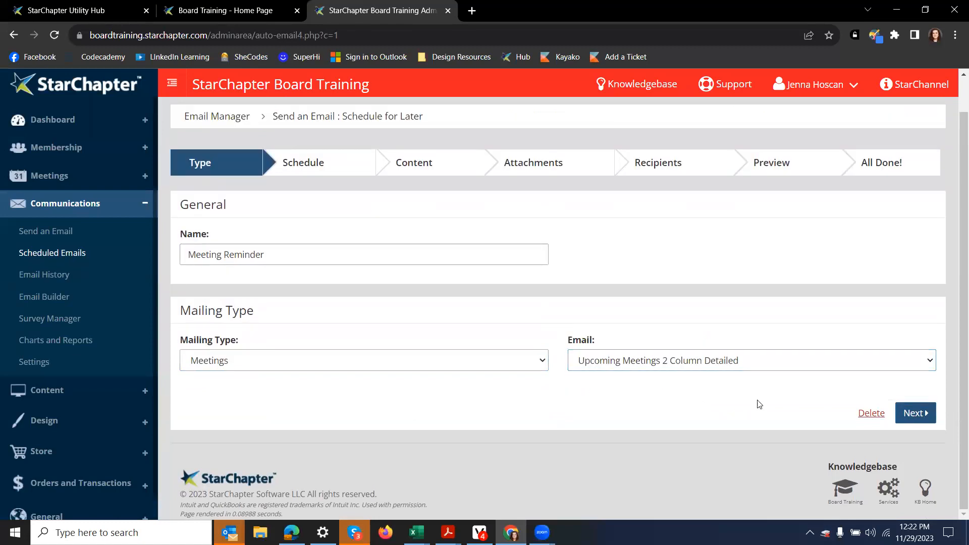
{"action": "left_click", "coordinate": [916, 414]}
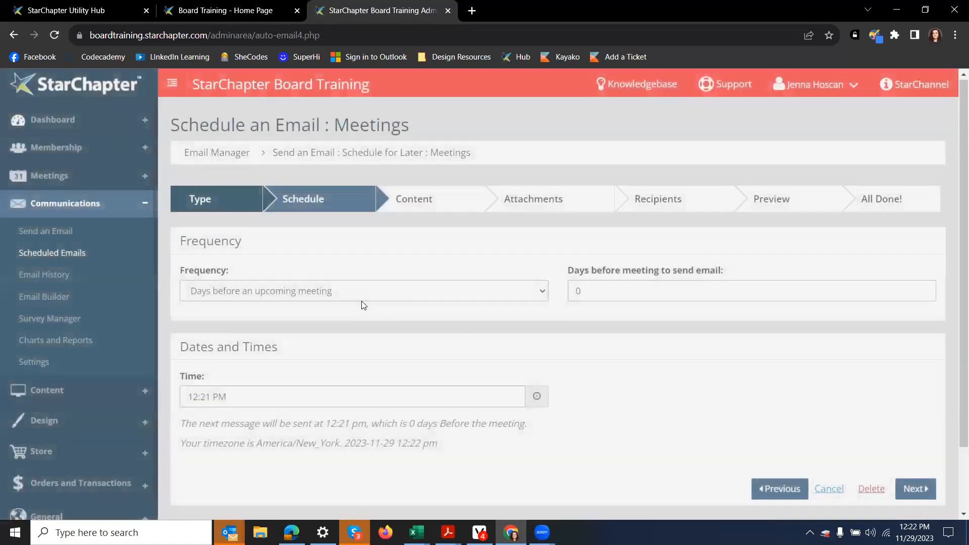
Step: Set Days before meeting to send email to 5 and the send time to 12:30 PM
{"action": "scroll", "coordinate": [361, 301], "scroll_direction": "down", "scroll_amount": 2}
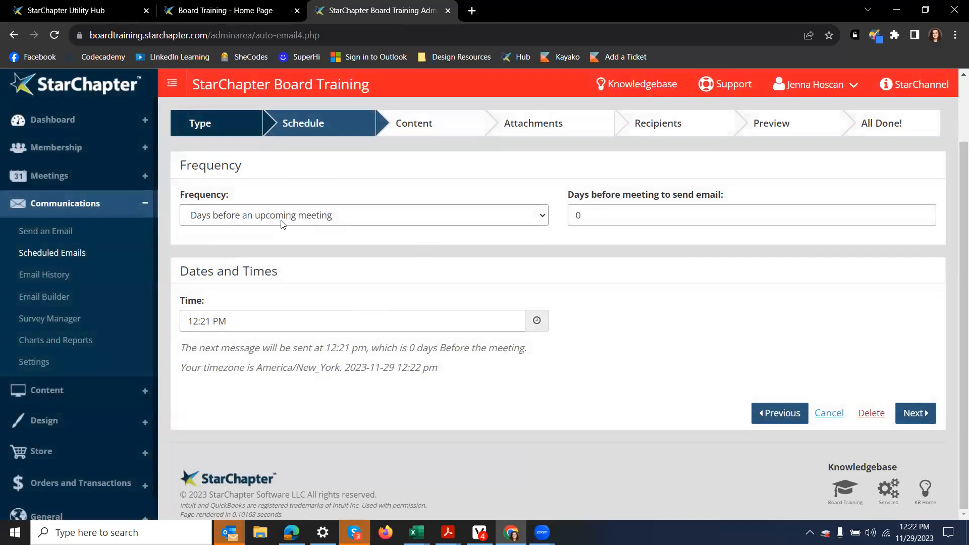
{"action": "key", "text": "Tab"}
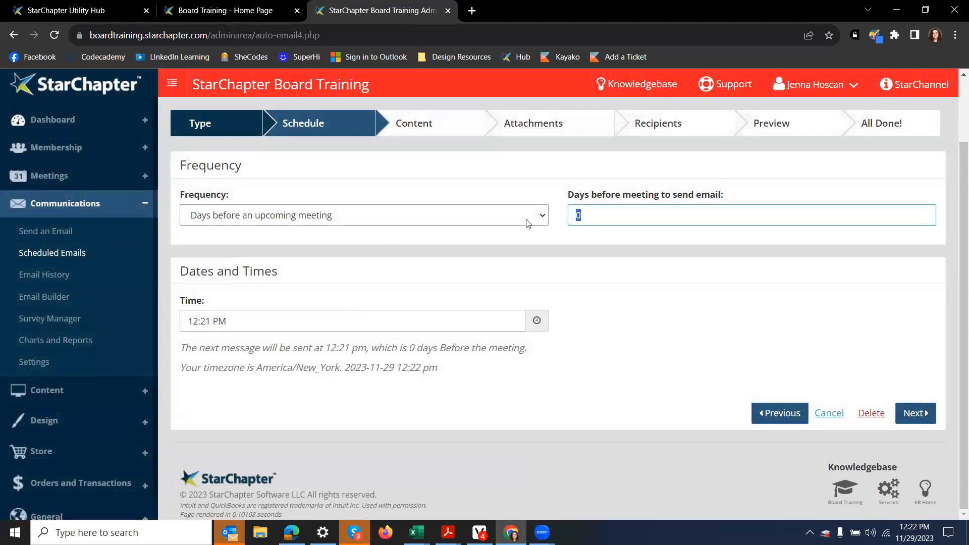
{"action": "type", "text": "5"}
{"action": "key", "text": "Tab"}
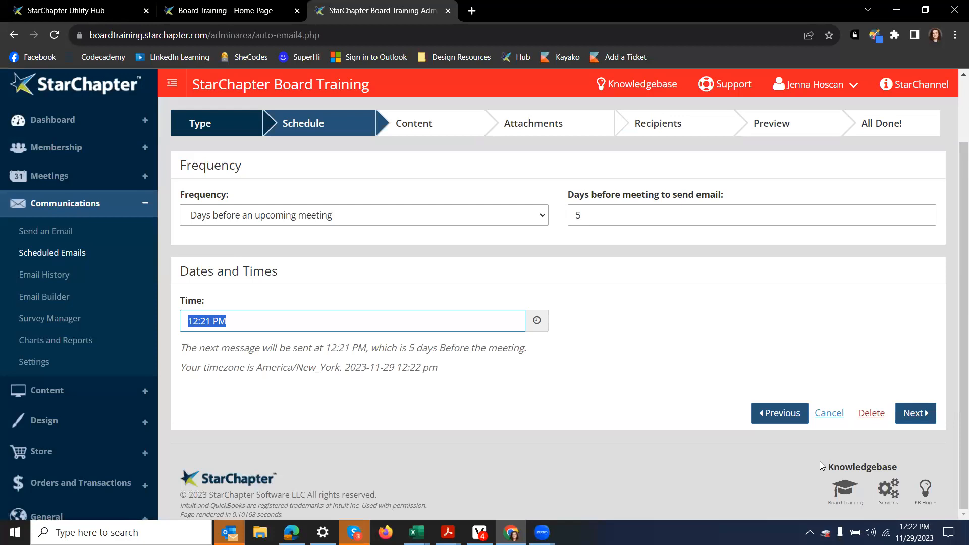
{"action": "type", "text": "12:30 PM"}
Step: Continue past the Schedule, Content and Attachments steps unchanged to Recipients
{"action": "left_click", "coordinate": [933, 421]}
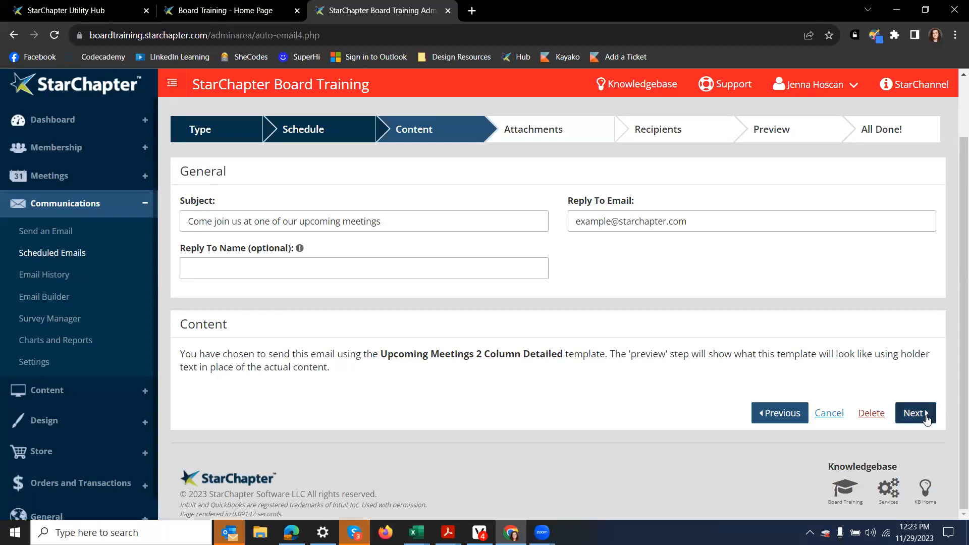
{"action": "left_click", "coordinate": [903, 413]}
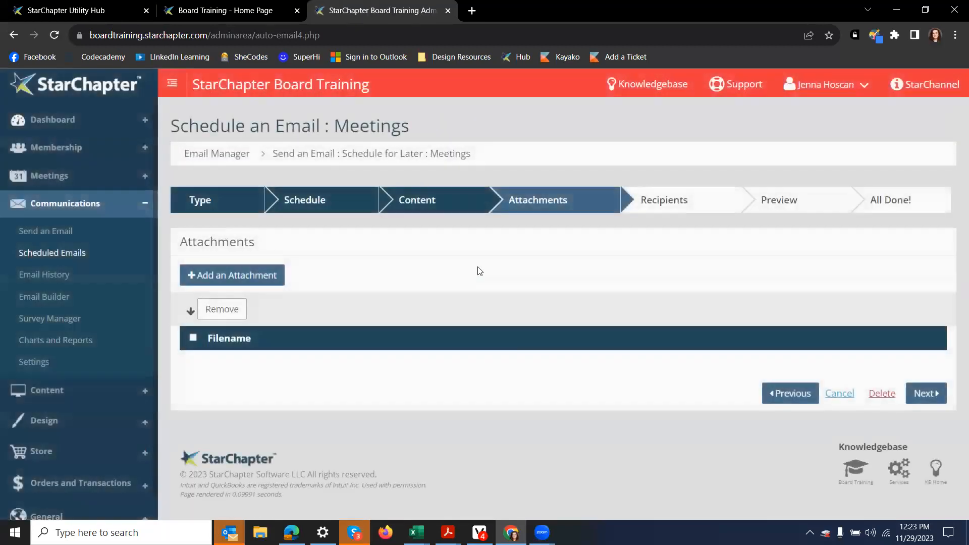
{"action": "left_click", "coordinate": [931, 396]}
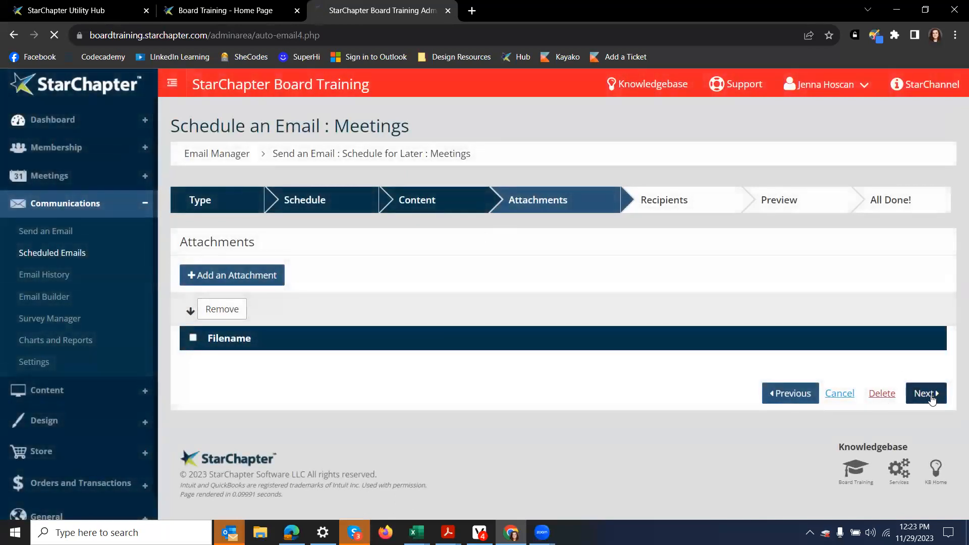
{"action": "scroll", "coordinate": [320, 306], "scroll_direction": "down", "scroll_amount": 1}
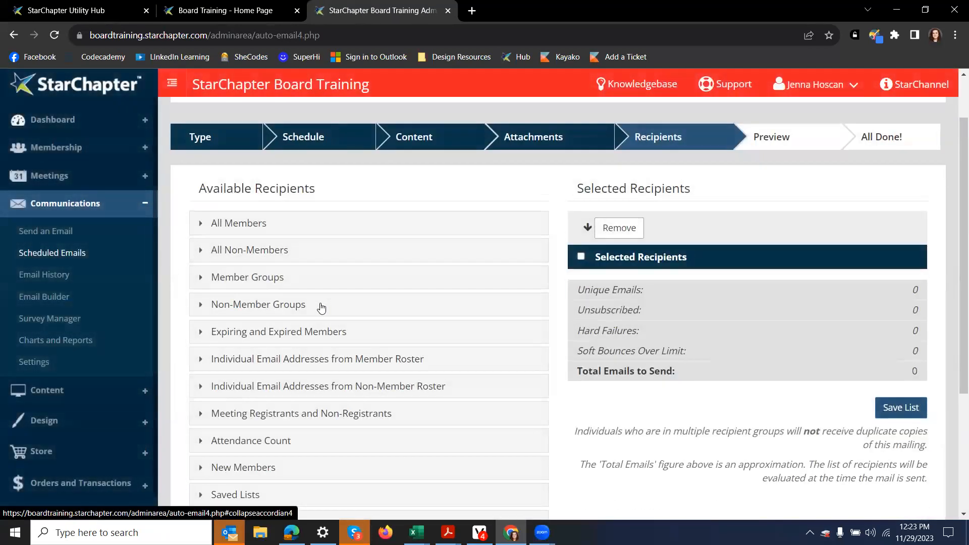
Step: Add All Members as recipients (10 emails) and continue to the preview
{"action": "scroll", "coordinate": [321, 307], "scroll_direction": "down", "scroll_amount": 1}
{"action": "scroll", "coordinate": [321, 308], "scroll_direction": "down", "scroll_amount": 1}
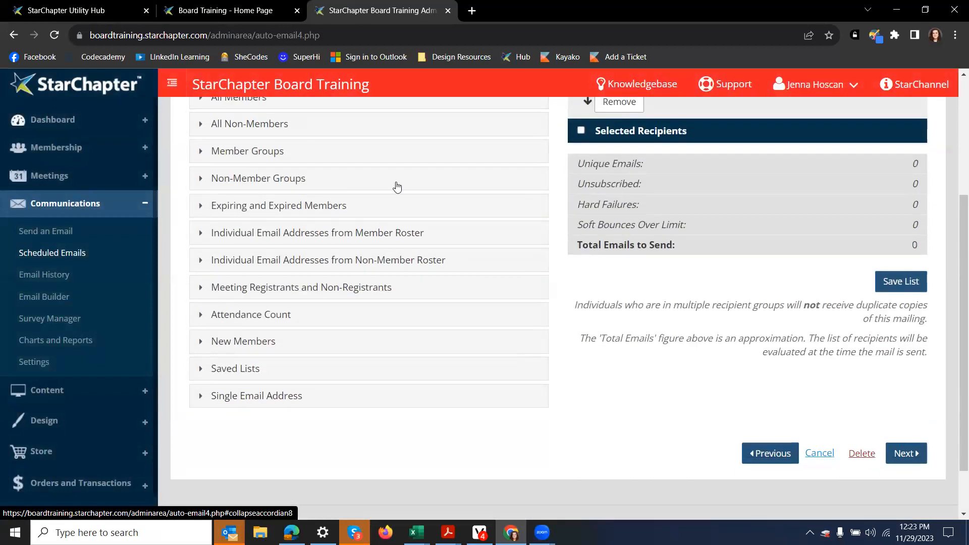
{"action": "left_click", "coordinate": [334, 292]}
{"action": "left_click", "coordinate": [335, 289]}
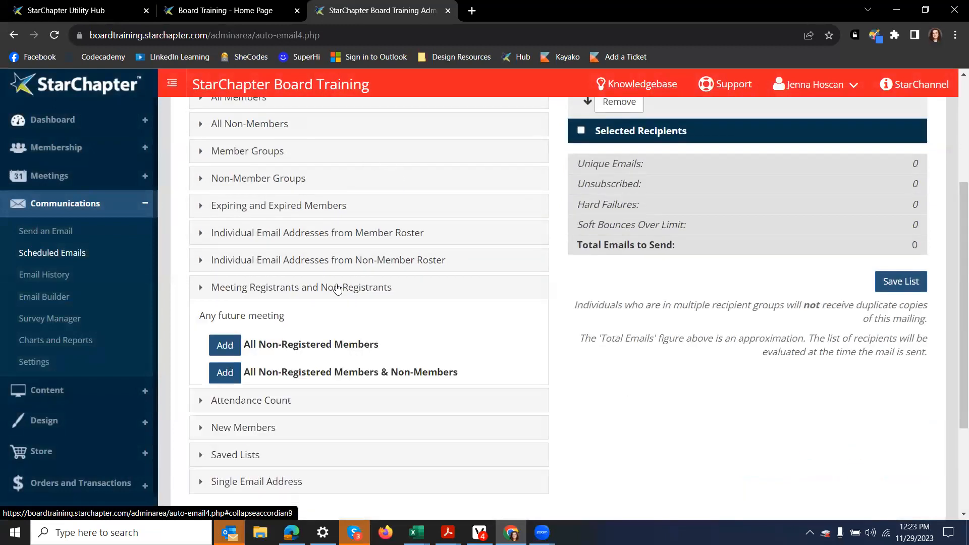
{"action": "scroll", "coordinate": [320, 356], "scroll_direction": "up", "scroll_amount": 2}
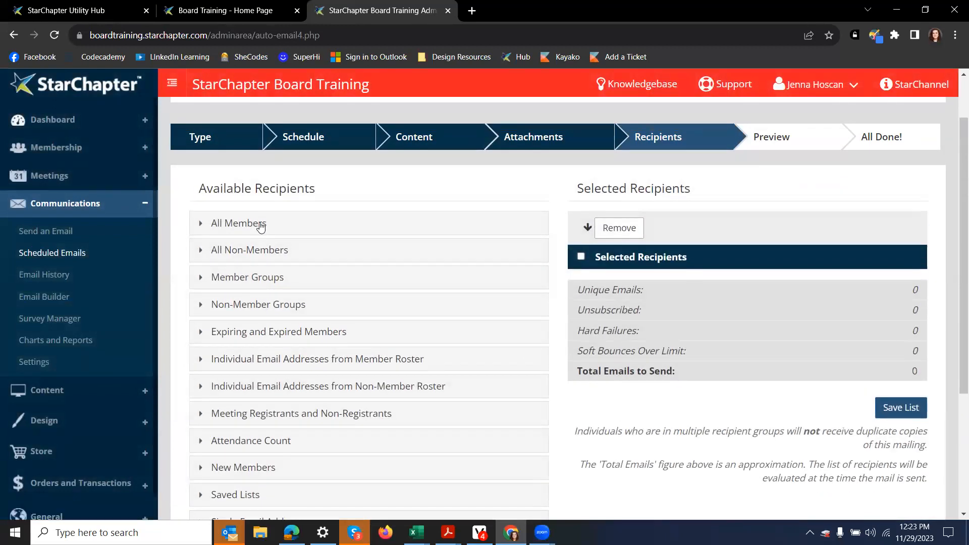
{"action": "left_click", "coordinate": [240, 223]}
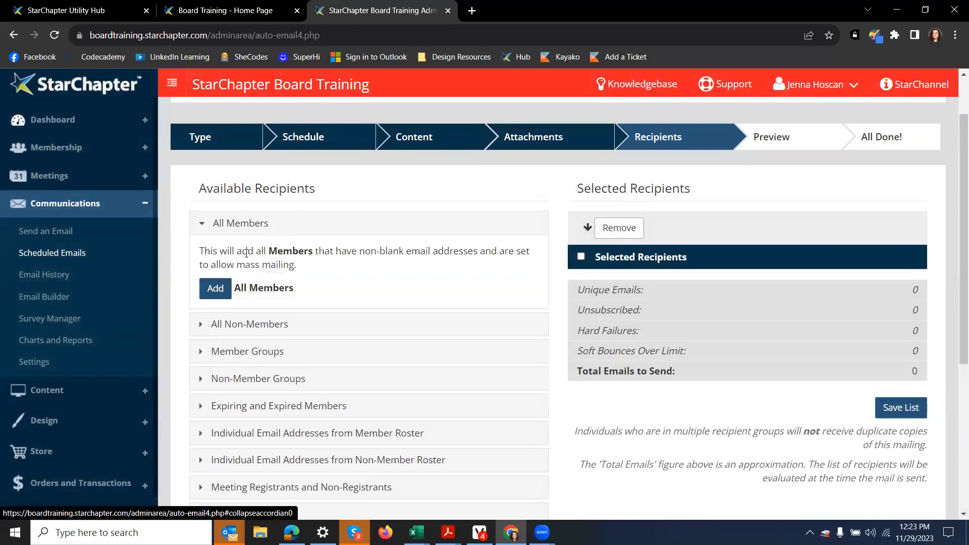
{"action": "left_click", "coordinate": [216, 294]}
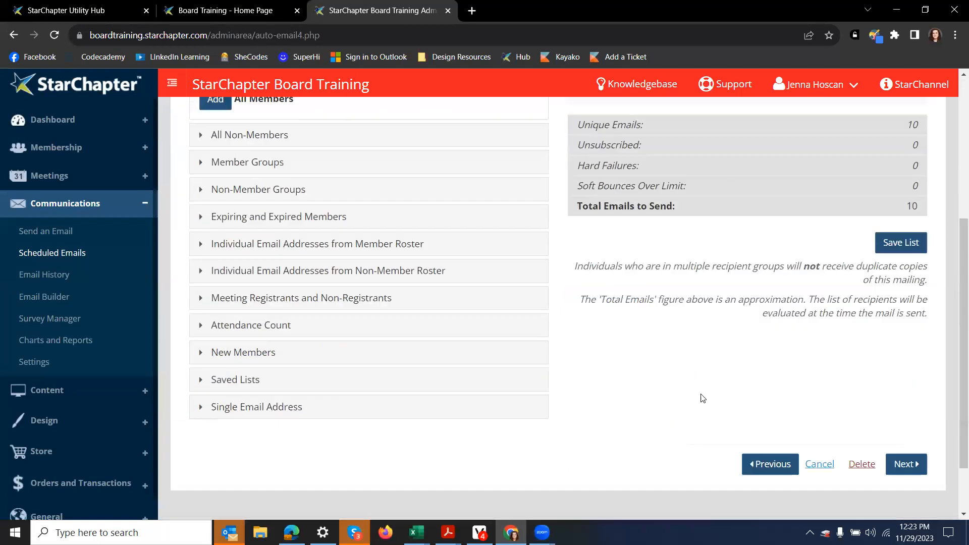
{"action": "scroll", "coordinate": [699, 395], "scroll_direction": "down", "scroll_amount": 5}
{"action": "left_click", "coordinate": [906, 467]}
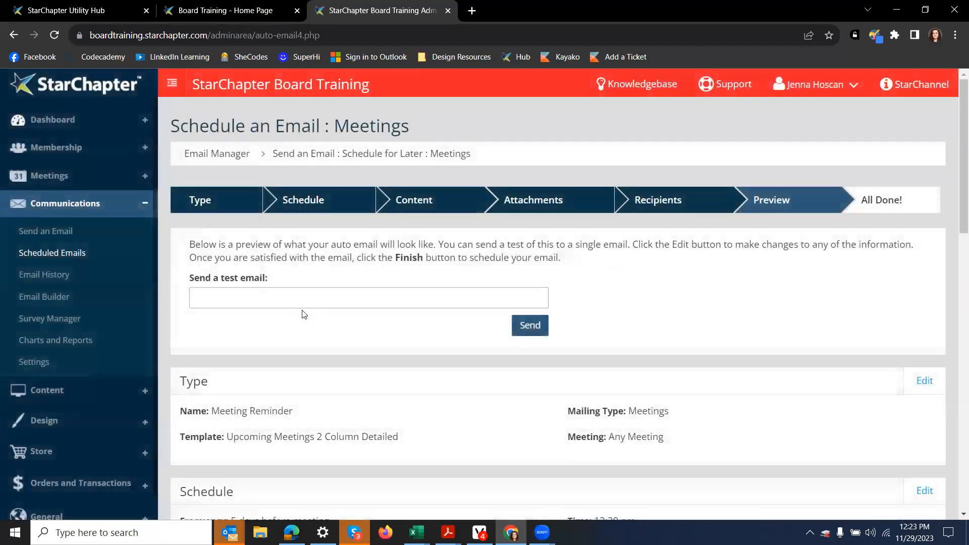
Step: Review the preview: 5 days before meetings at 12:30 pm, template, and All Members recipients
{"action": "left_click", "coordinate": [309, 294]}
{"action": "scroll", "coordinate": [309, 294], "scroll_direction": "down", "scroll_amount": 3}
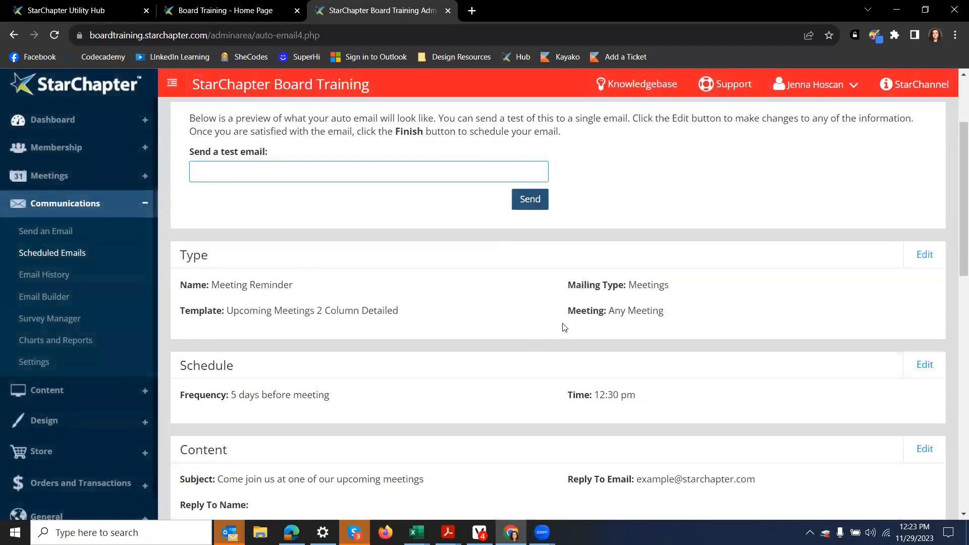
{"action": "scroll", "coordinate": [509, 380], "scroll_direction": "down", "scroll_amount": 12}
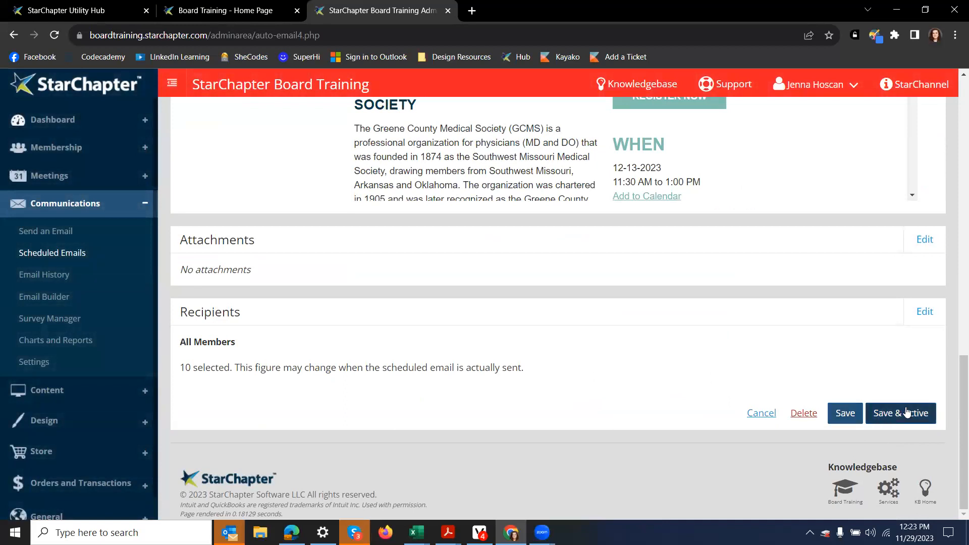
{"action": "scroll", "coordinate": [626, 316], "scroll_direction": "up", "scroll_amount": 4}
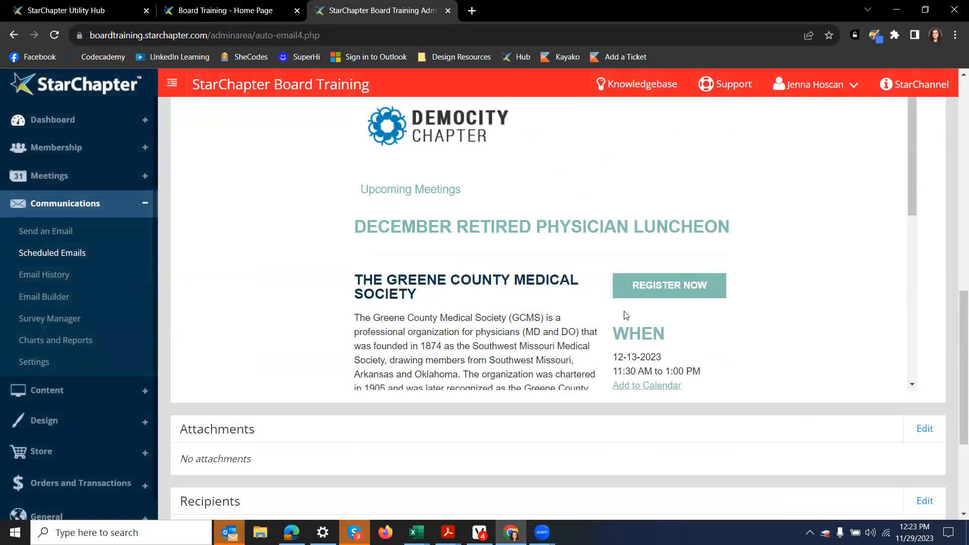
{"action": "scroll", "coordinate": [626, 316], "scroll_direction": "down", "scroll_amount": 3}
{"action": "scroll", "coordinate": [626, 315], "scroll_direction": "down", "scroll_amount": 5}
{"action": "scroll", "coordinate": [671, 417], "scroll_direction": "down", "scroll_amount": 4}
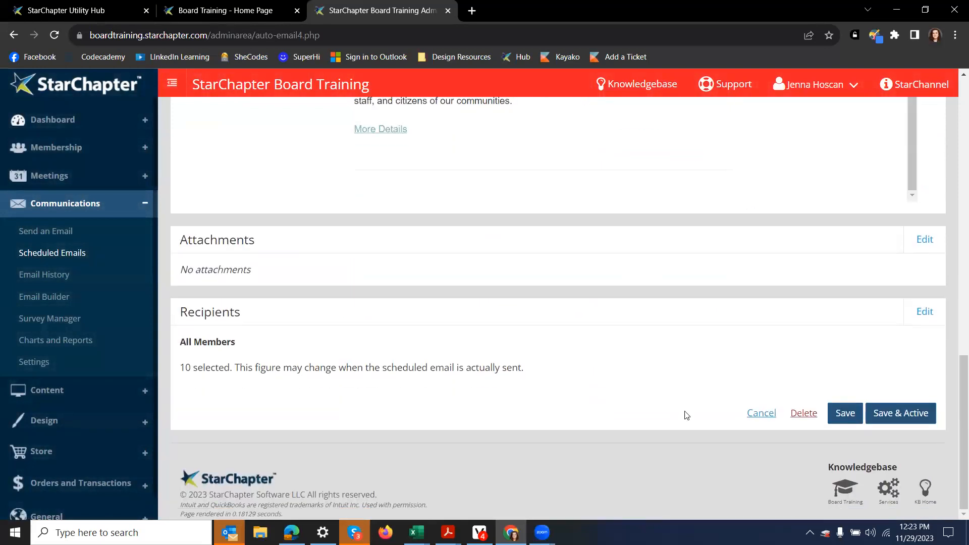
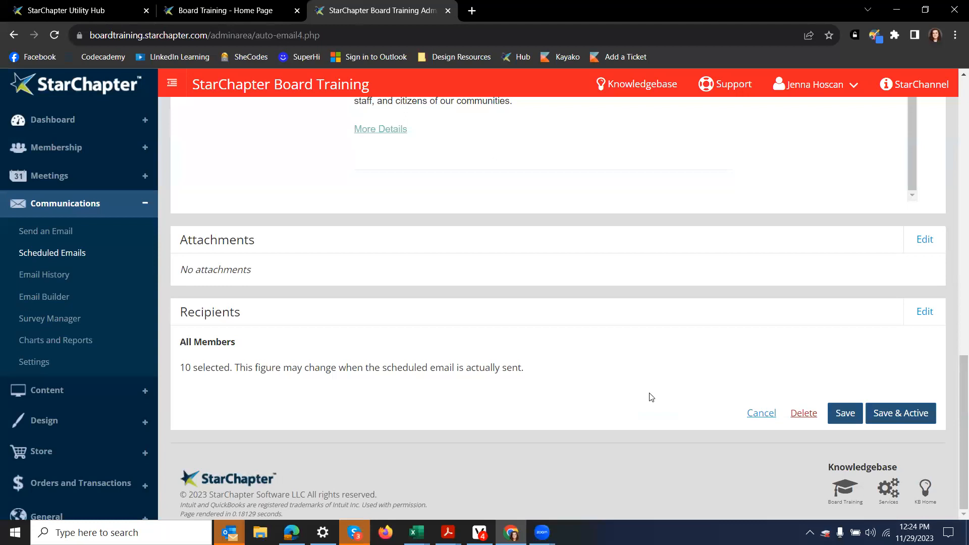
Step: Discard the Meeting Reminder edits and start a new One-Time Email schedule
{"action": "left_click", "coordinate": [761, 414]}
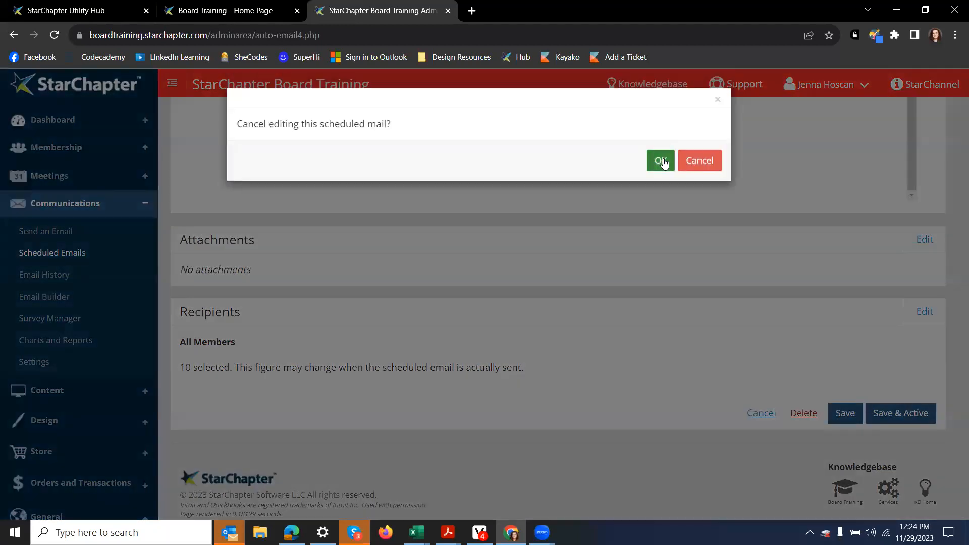
{"action": "left_click", "coordinate": [661, 161]}
{"action": "left_click", "coordinate": [328, 126]}
{"action": "left_click", "coordinate": [338, 157]}
Step: Name the new schedule 'Test Email' with Renewal Notice as mailing type, then continue
{"action": "left_click", "coordinate": [232, 296]}
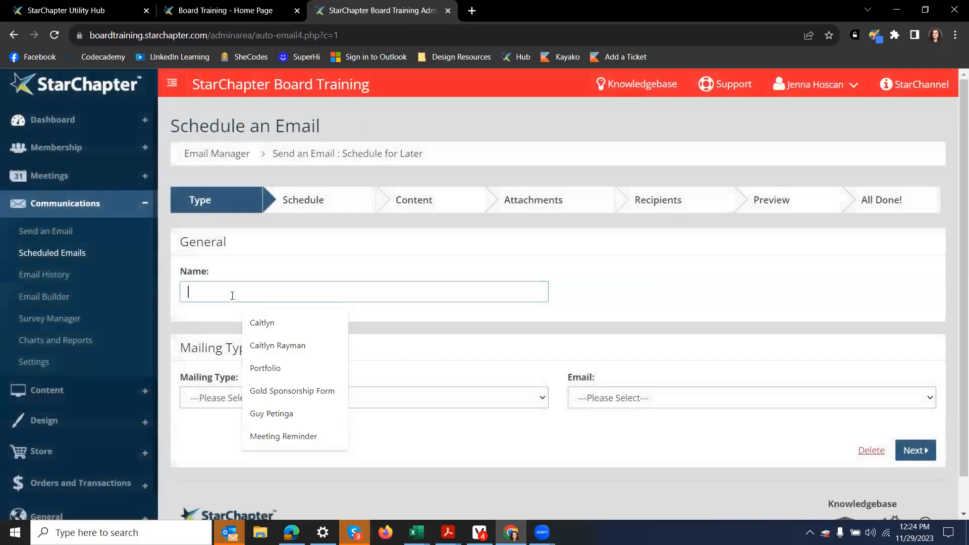
{"action": "type", "text": "tEST"}
{"action": "key", "text": "BackSpace"}
{"action": "key", "text": "BackSpace"}
{"action": "key", "text": "BackSpace"}
{"action": "key", "text": "BackSpace"}
{"action": "key", "text": "BackSpace"}
{"action": "type", "text": "Test "}
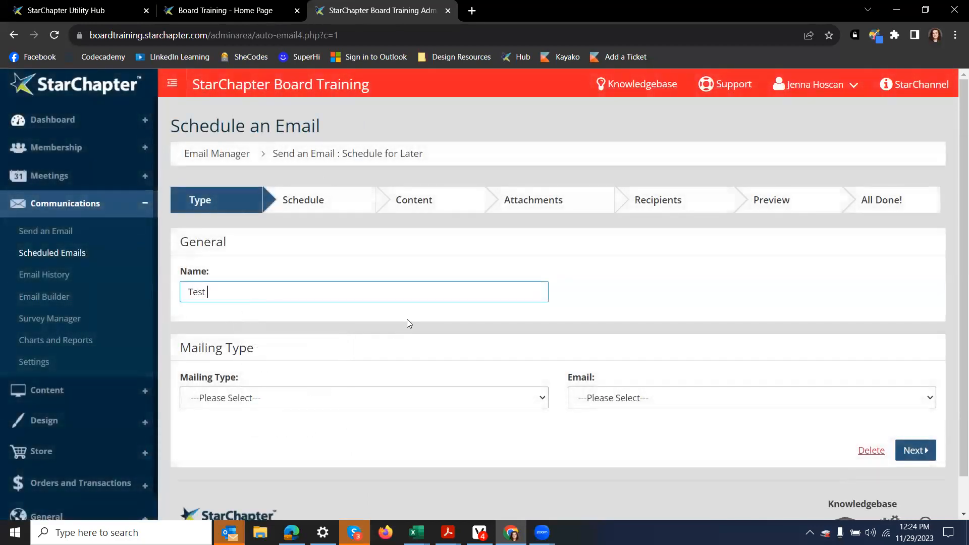
{"action": "type", "text": "Email"}
{"action": "left_click", "coordinate": [407, 389]}
{"action": "scroll", "coordinate": [396, 385], "scroll_direction": "down", "scroll_amount": 1}
{"action": "left_click", "coordinate": [380, 362]}
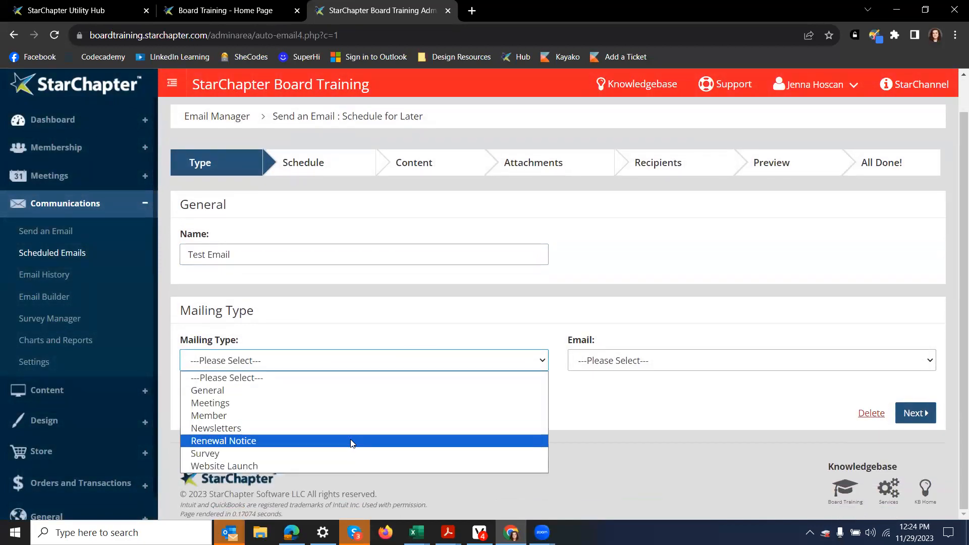
{"action": "left_click", "coordinate": [352, 441]}
{"action": "left_click", "coordinate": [915, 413]}
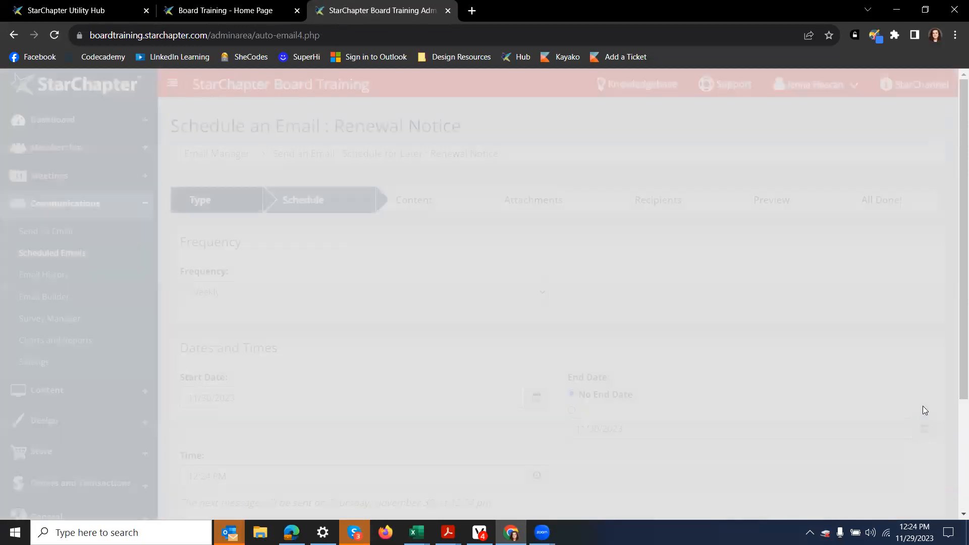
Step: Make the Test Email repeat Monthly from 11/30/2023, setting the send-time minutes to 30
{"action": "scroll", "coordinate": [237, 252], "scroll_direction": "down", "scroll_amount": 1}
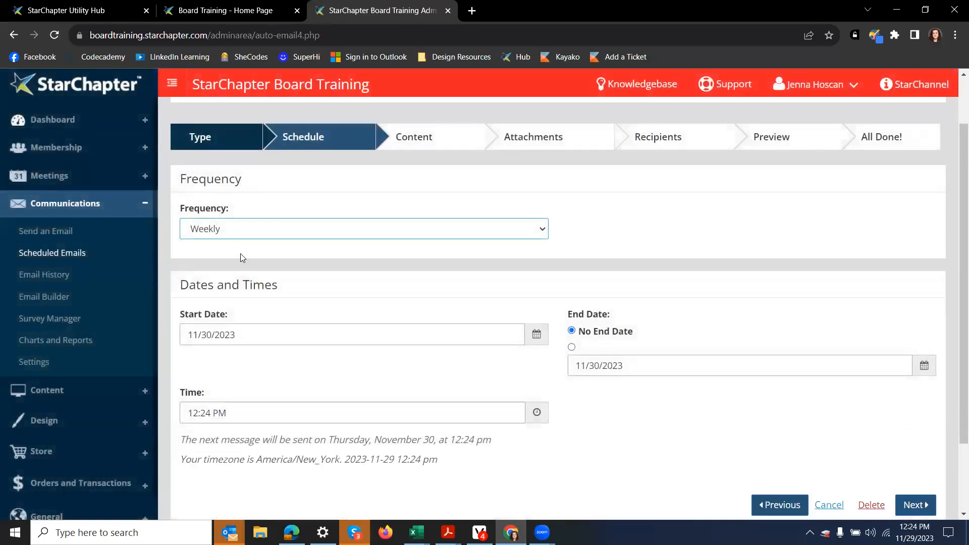
{"action": "left_click", "coordinate": [243, 236]}
{"action": "left_click", "coordinate": [243, 256]}
{"action": "left_click", "coordinate": [537, 334]}
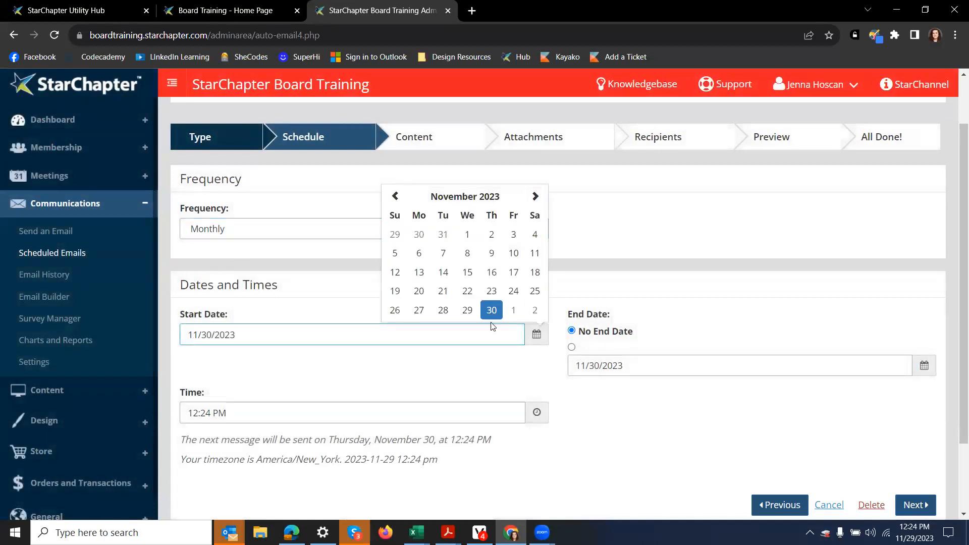
{"action": "scroll", "coordinate": [492, 326], "scroll_direction": "down", "scroll_amount": 1}
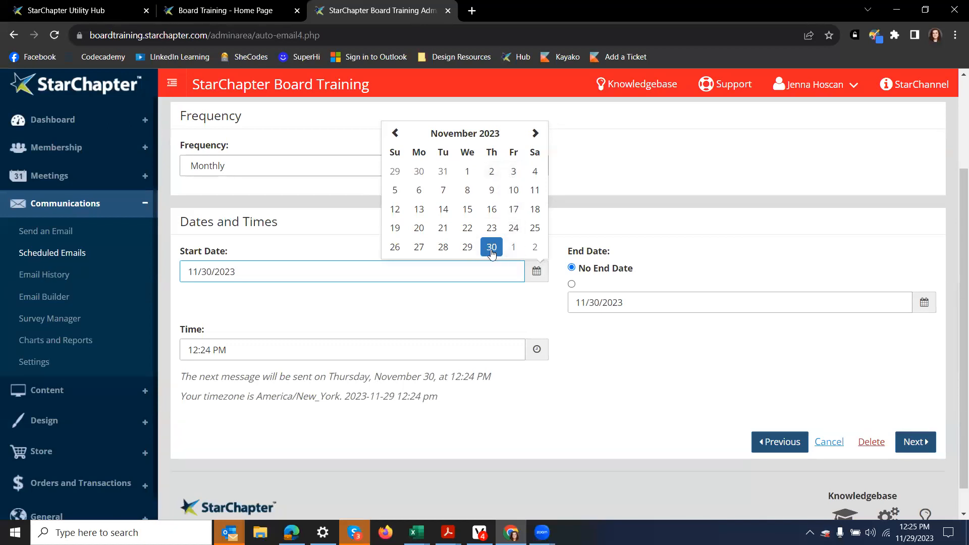
{"action": "left_click", "coordinate": [212, 350]}
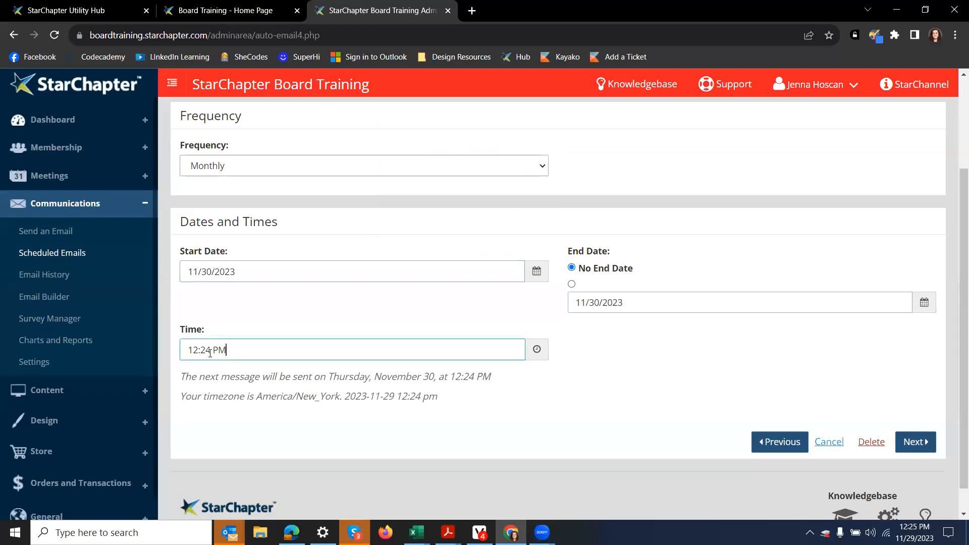
{"action": "left_click_drag", "start_coordinate": [211, 351], "coordinate": [201, 355]}
{"action": "type", "text": "30"}
Step: Commit the 12:30 PM send time so the summary shows Thursday, November 30
{"action": "left_click", "coordinate": [160, 470]}
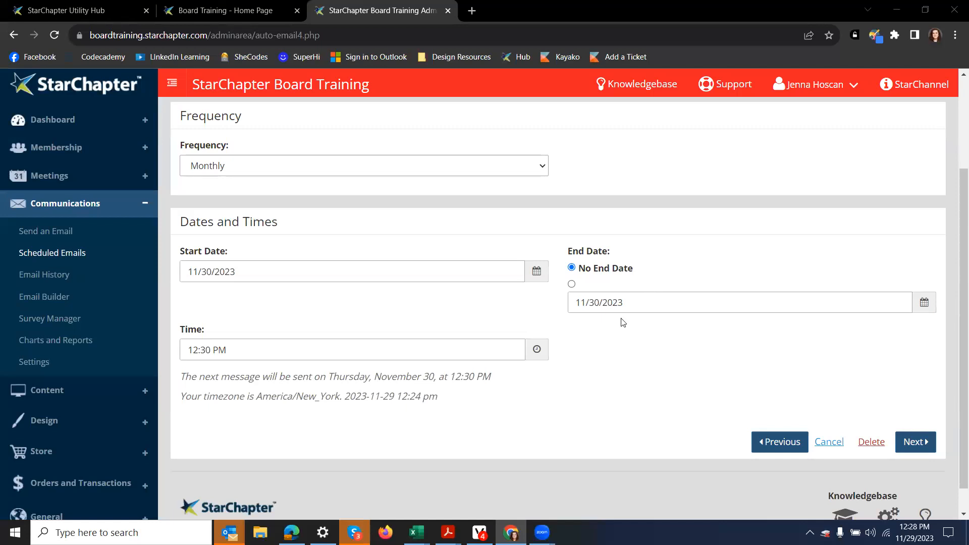
Step: Delete the Test Email schedule and confirm the deletion
{"action": "left_click", "coordinate": [879, 441]}
{"action": "left_click", "coordinate": [657, 161]}
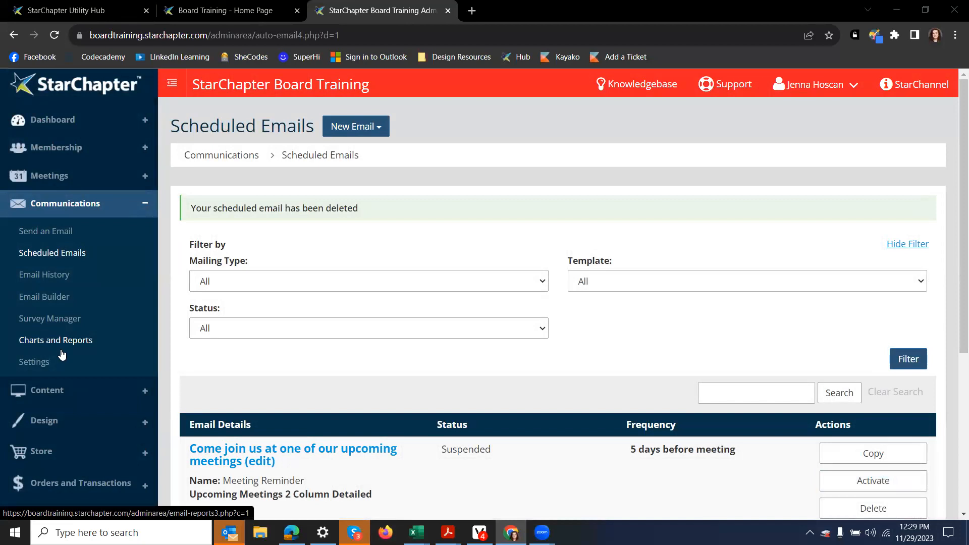
Step: Review Email History and the Bounce Checker report, then go to the List of Emails
{"action": "left_click", "coordinate": [82, 274]}
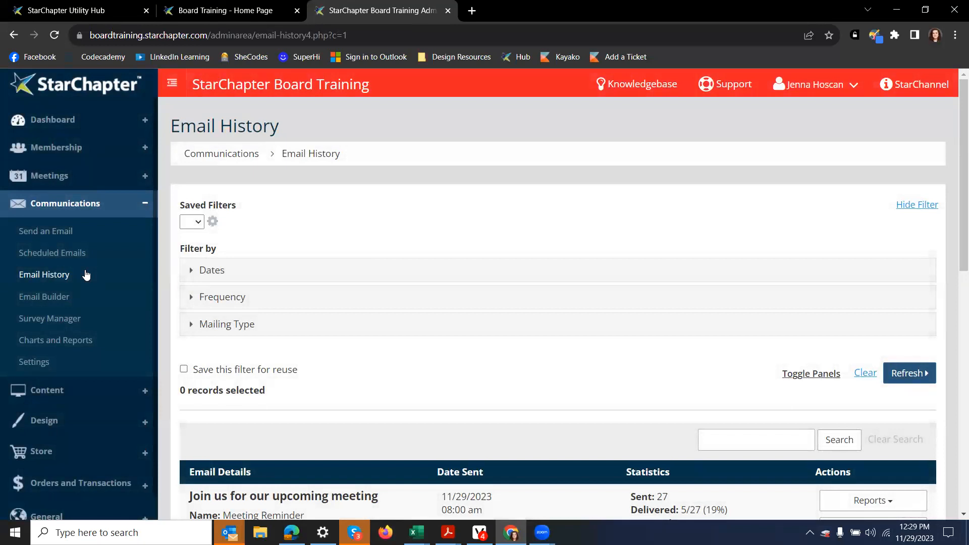
{"action": "left_click", "coordinate": [65, 340]}
{"action": "left_click", "coordinate": [342, 197]}
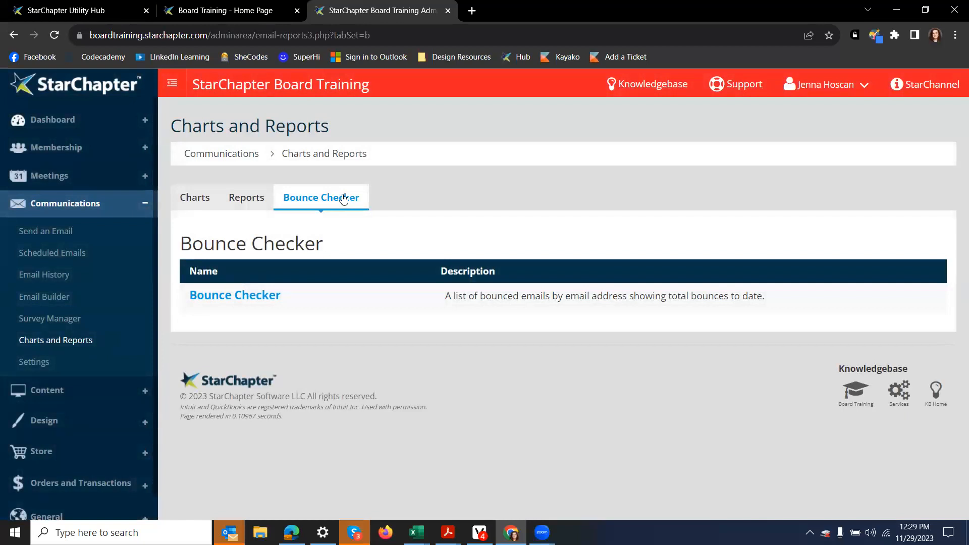
{"action": "left_click", "coordinate": [83, 297]}
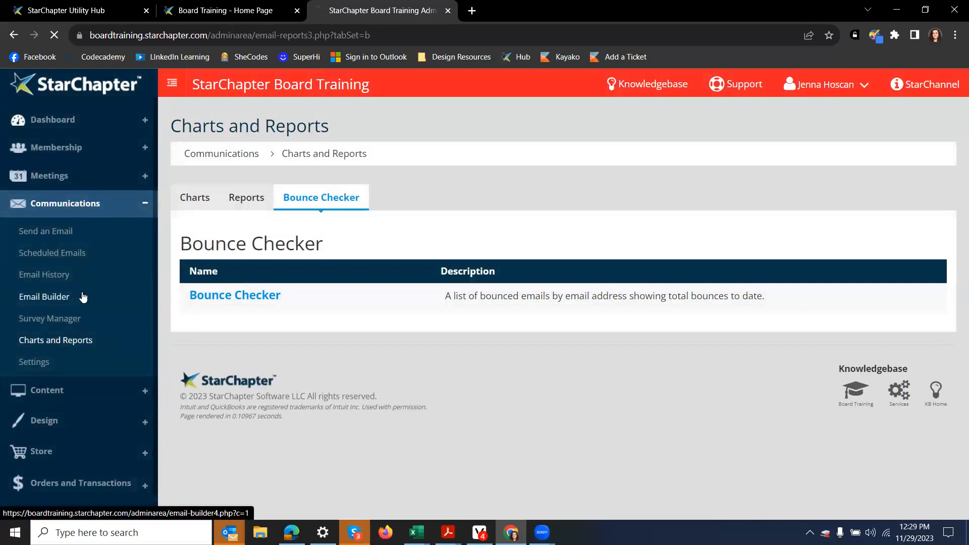